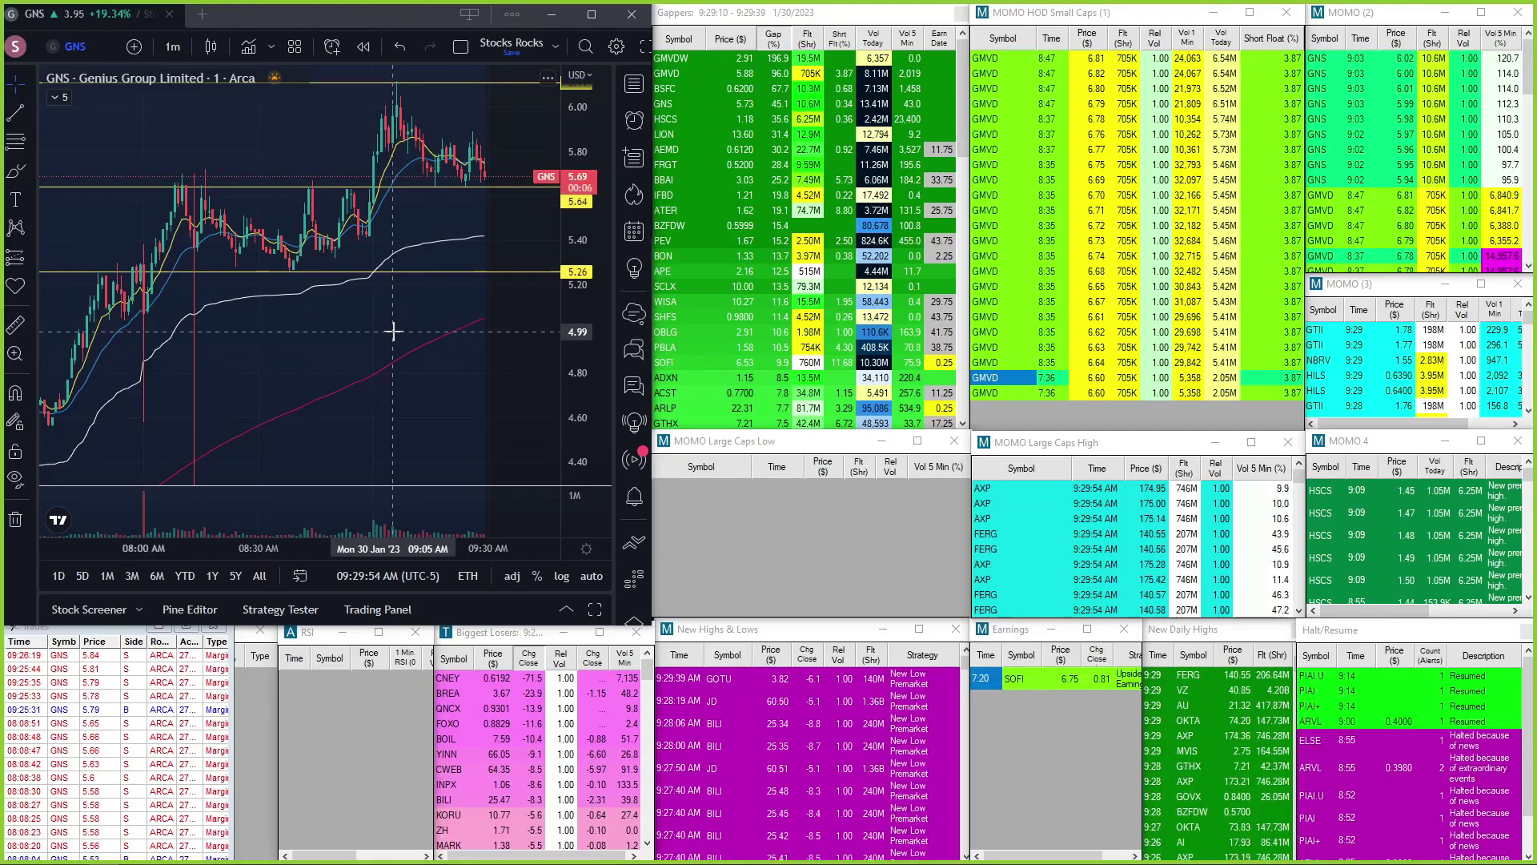
pyautogui.write('BZFD')
# - Load BZFD, return to GNS, and switch the chart to five-minute candles
pyautogui.press('Return')
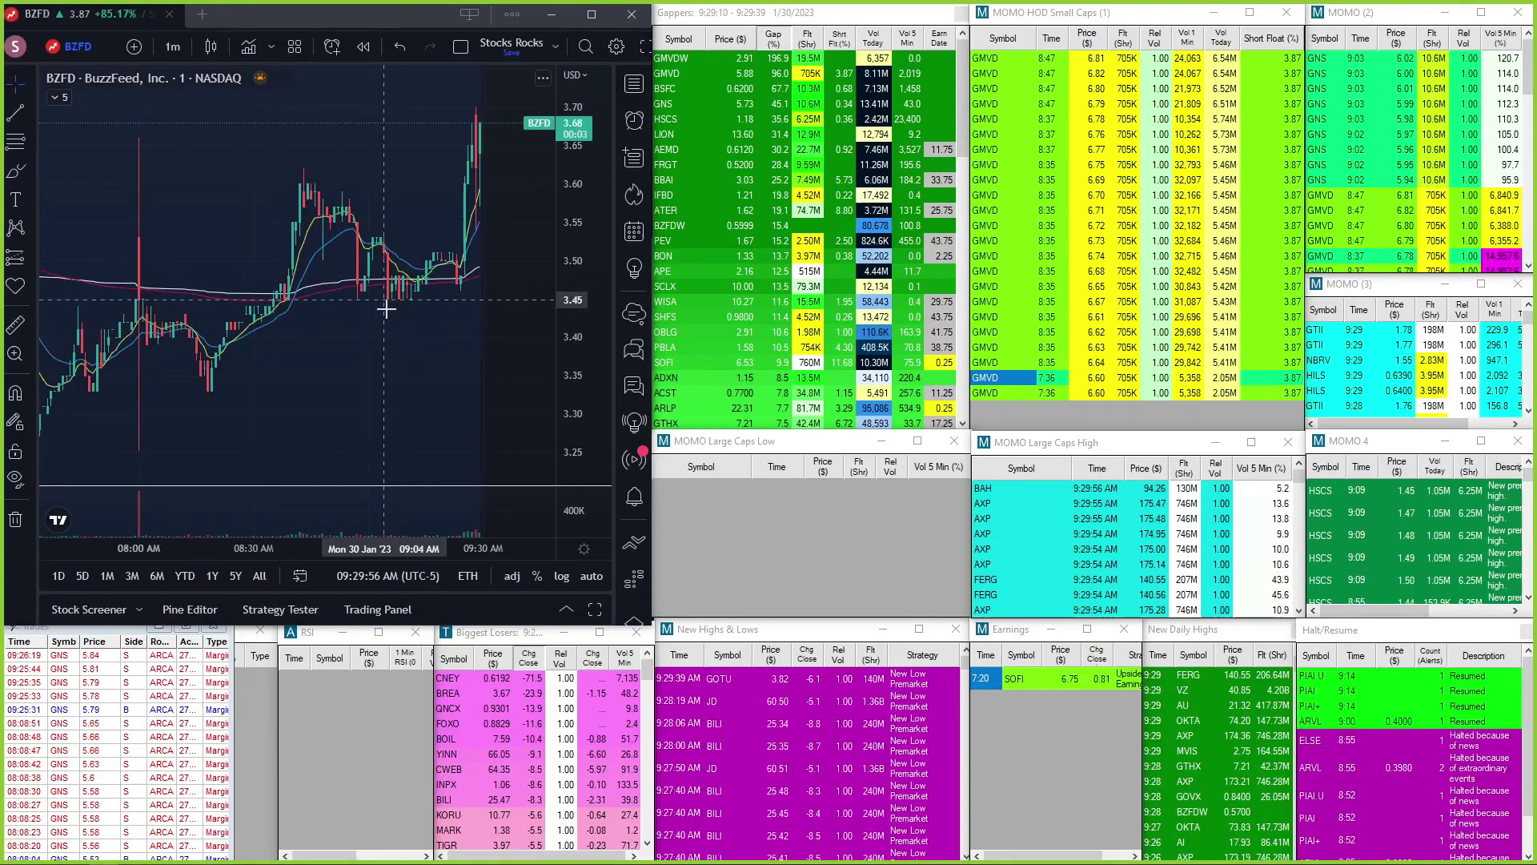
pyautogui.scroll(-2, 384, 309)
pyautogui.scroll(-2, 386, 309)
pyautogui.scroll(-2, 385, 309)
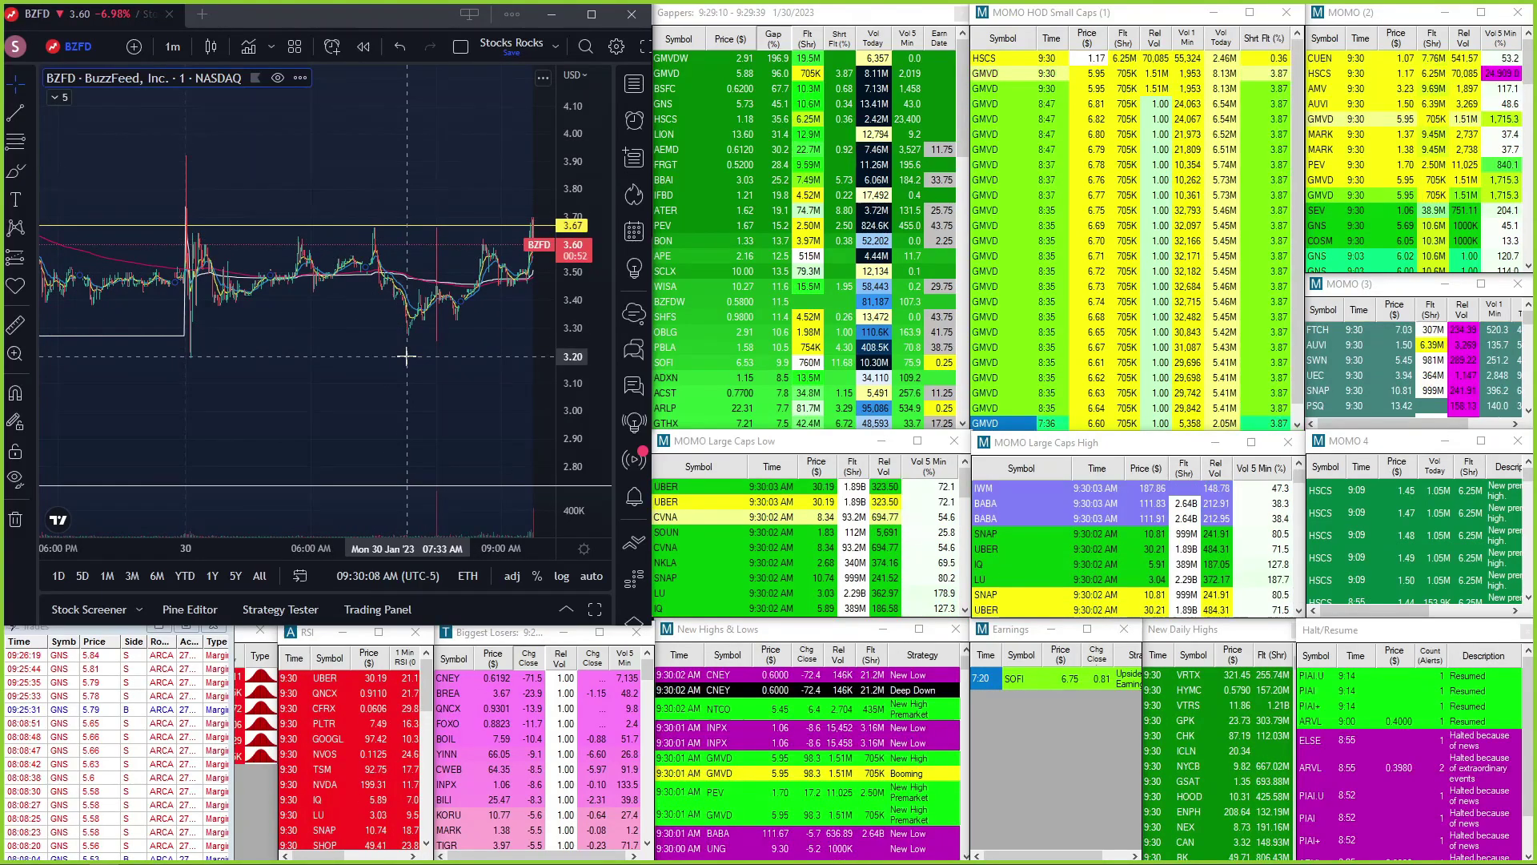
pyautogui.scroll(2, 303, 304)
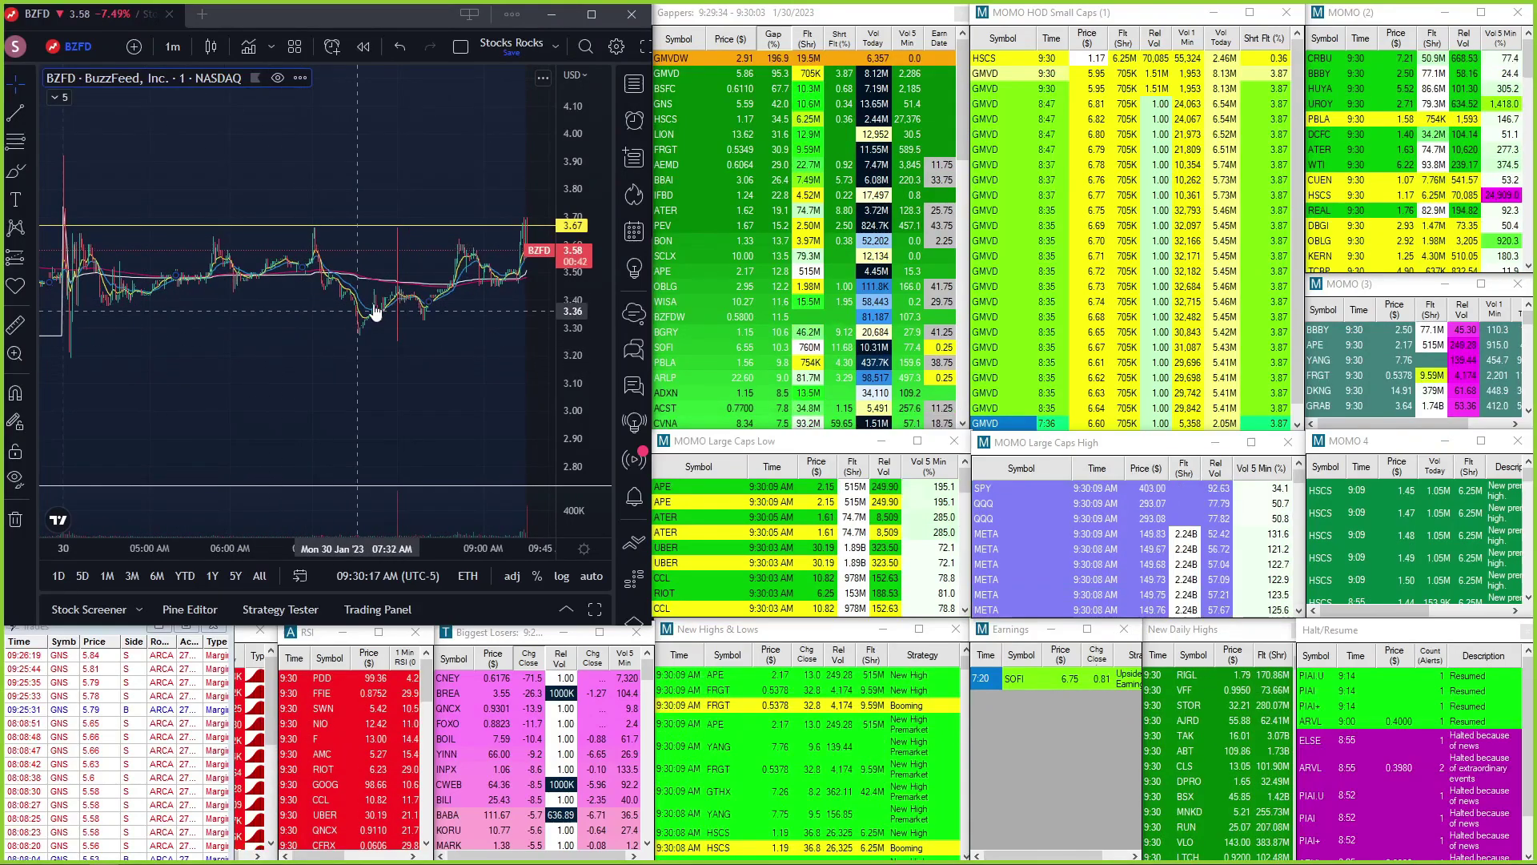
pyautogui.write('GNS')
pyautogui.press('Return')
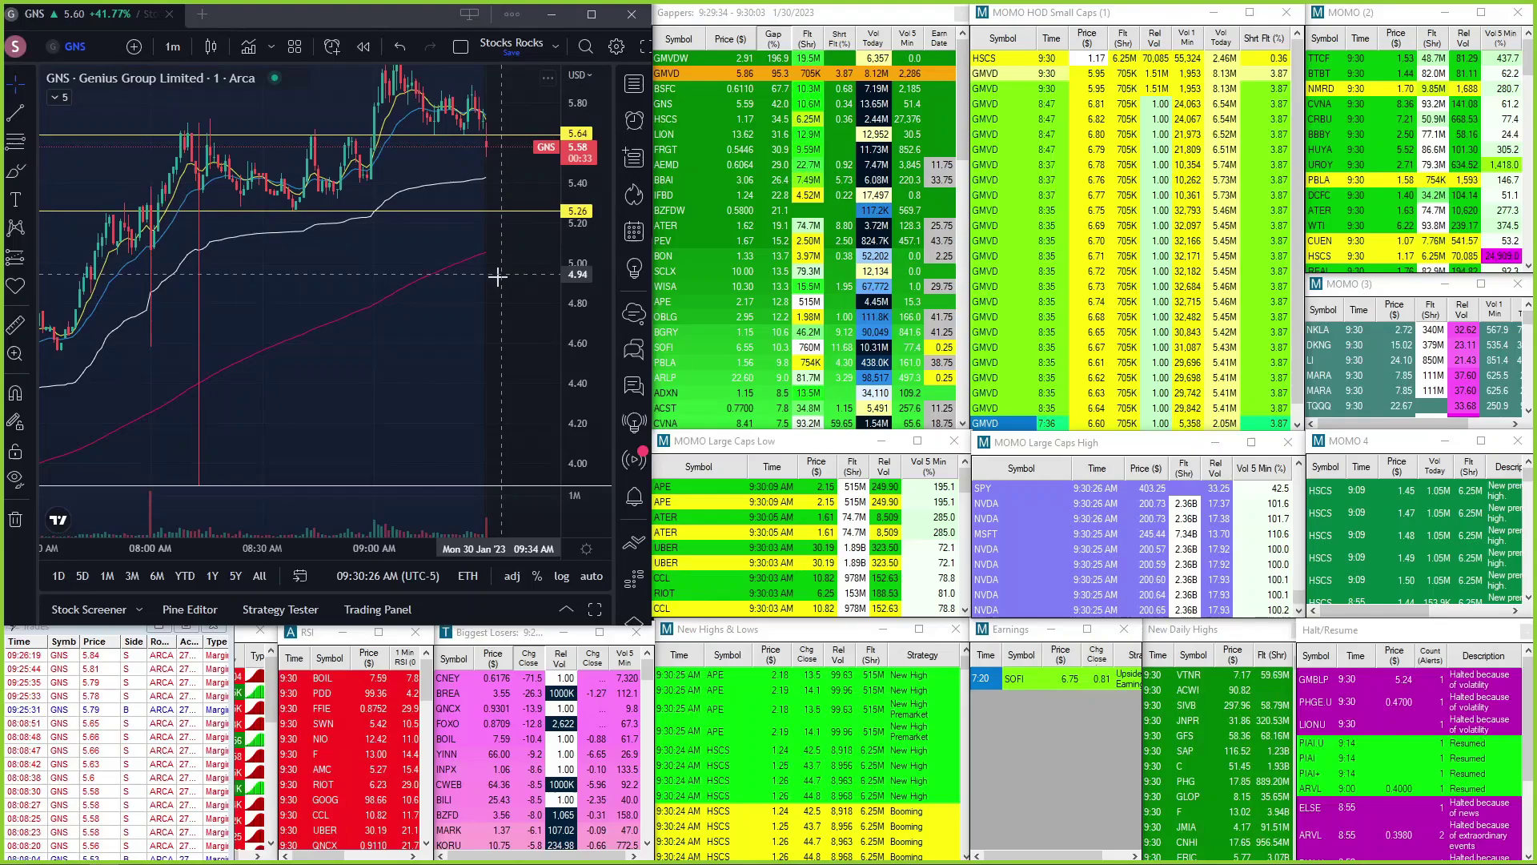
pyautogui.scroll(2, 495, 246)
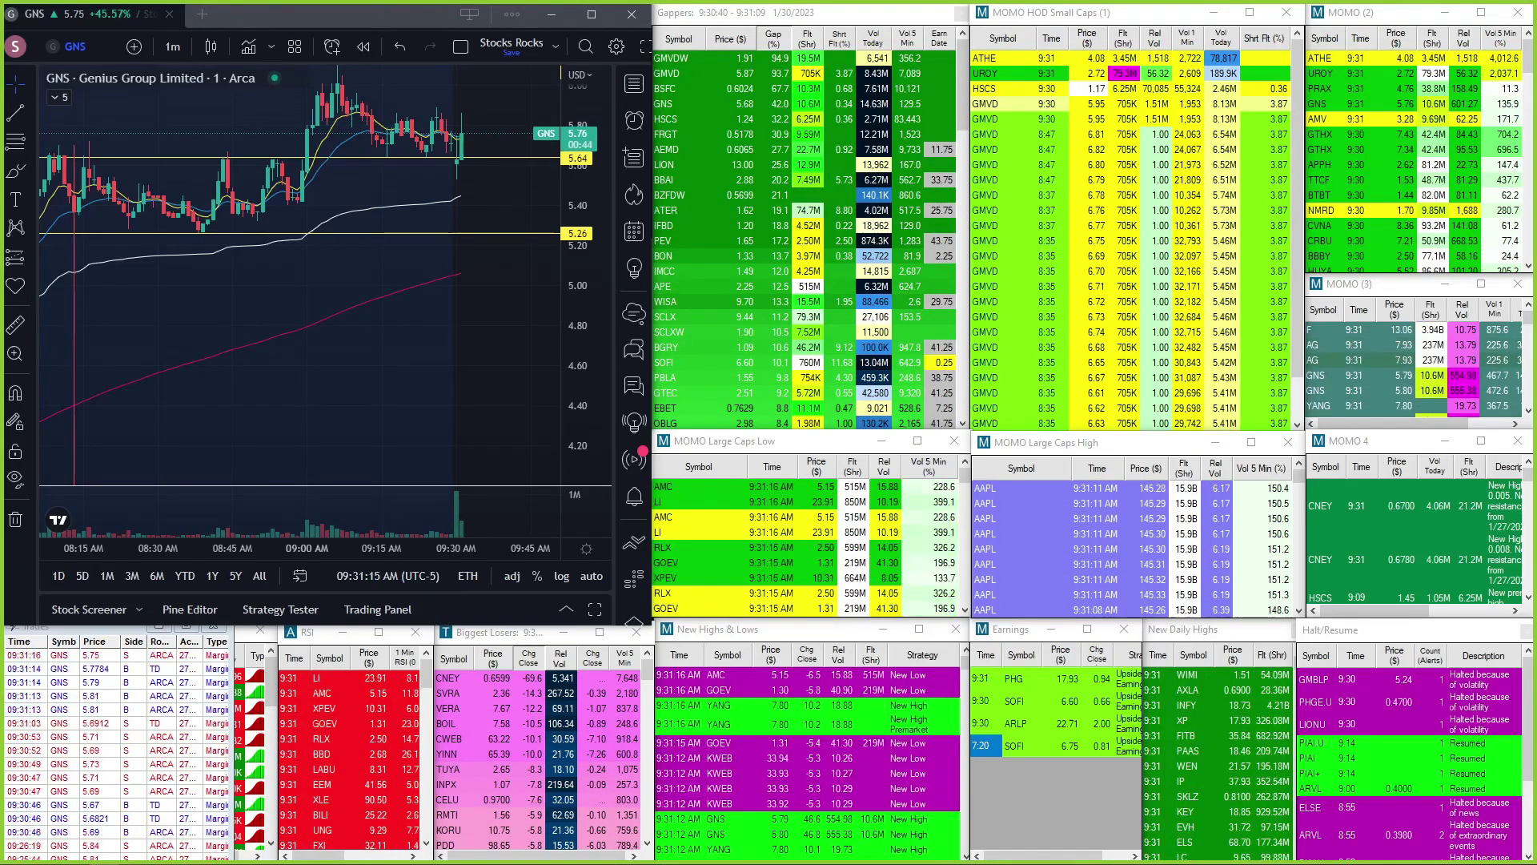
pyautogui.press('5')
pyautogui.press('Return')
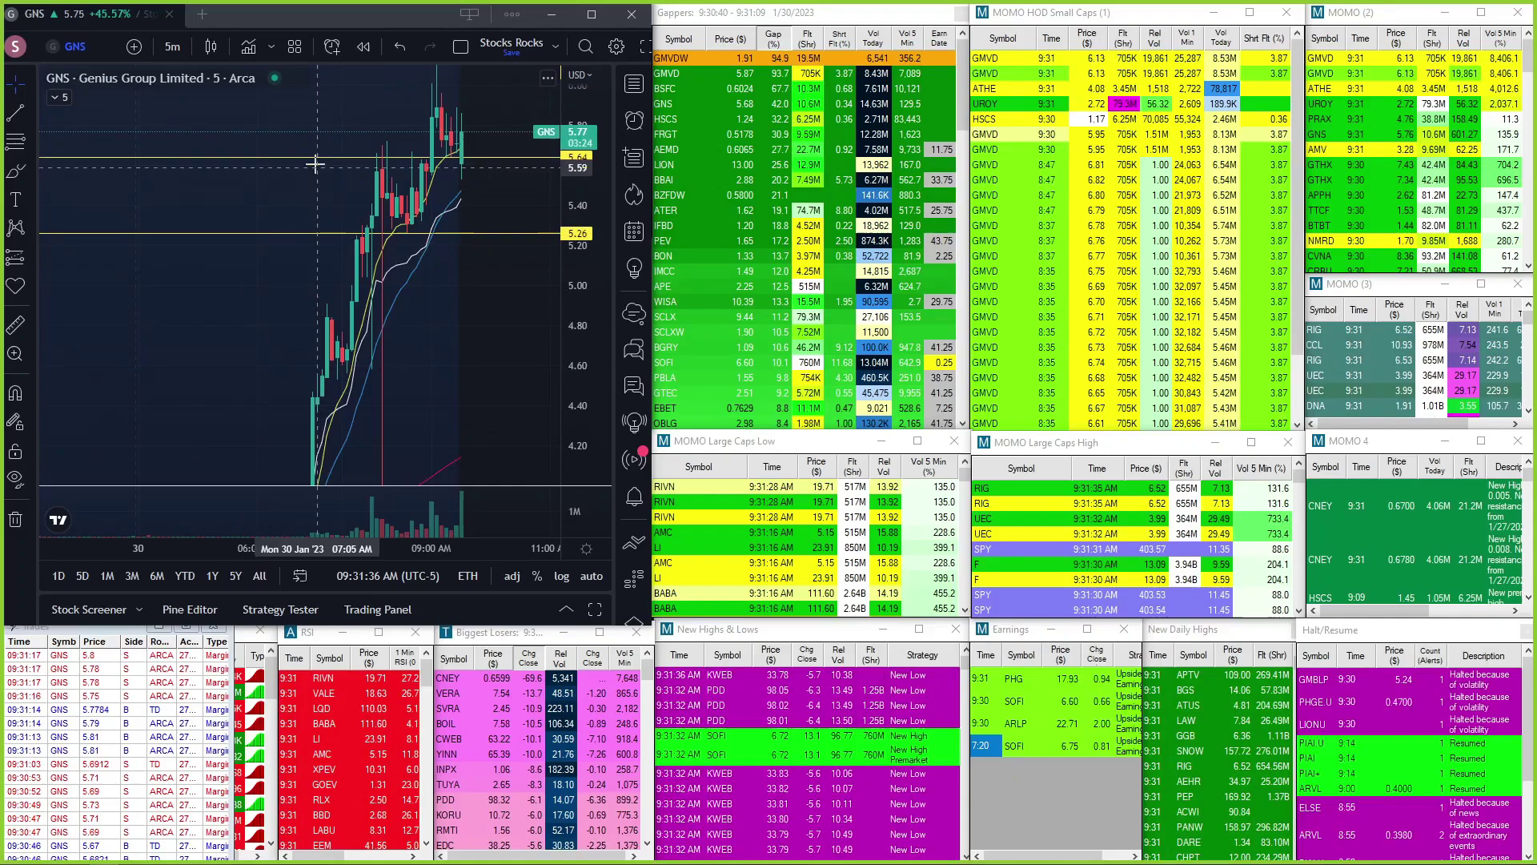
# - Select the horizontal price line, return to one-minute candles, and bring up GMVD
pyautogui.click(300, 106)
pyautogui.press('1')
pyautogui.press('Return')
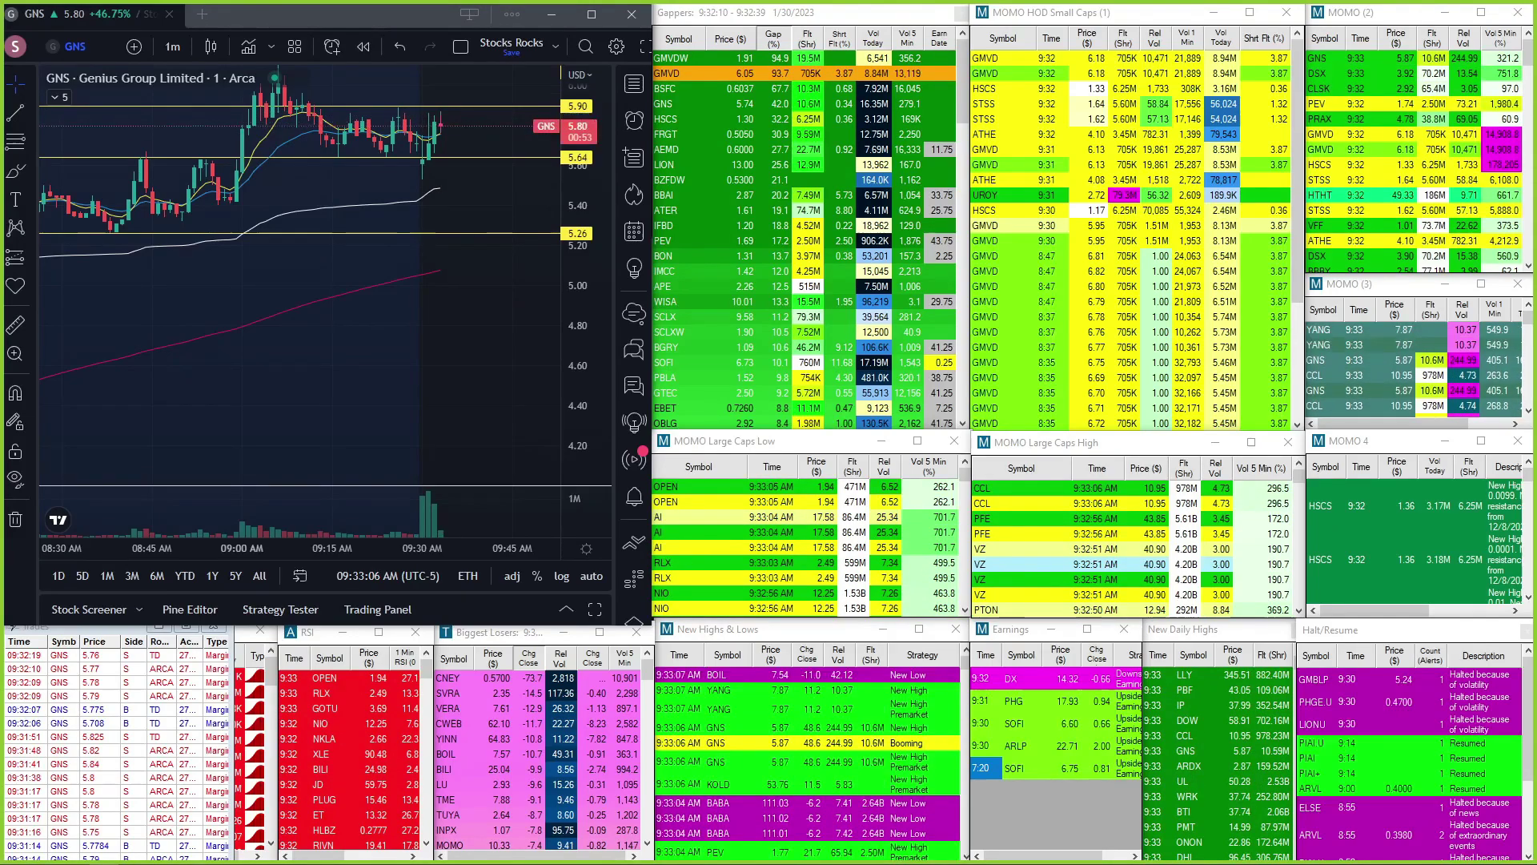
pyautogui.click(667, 73)
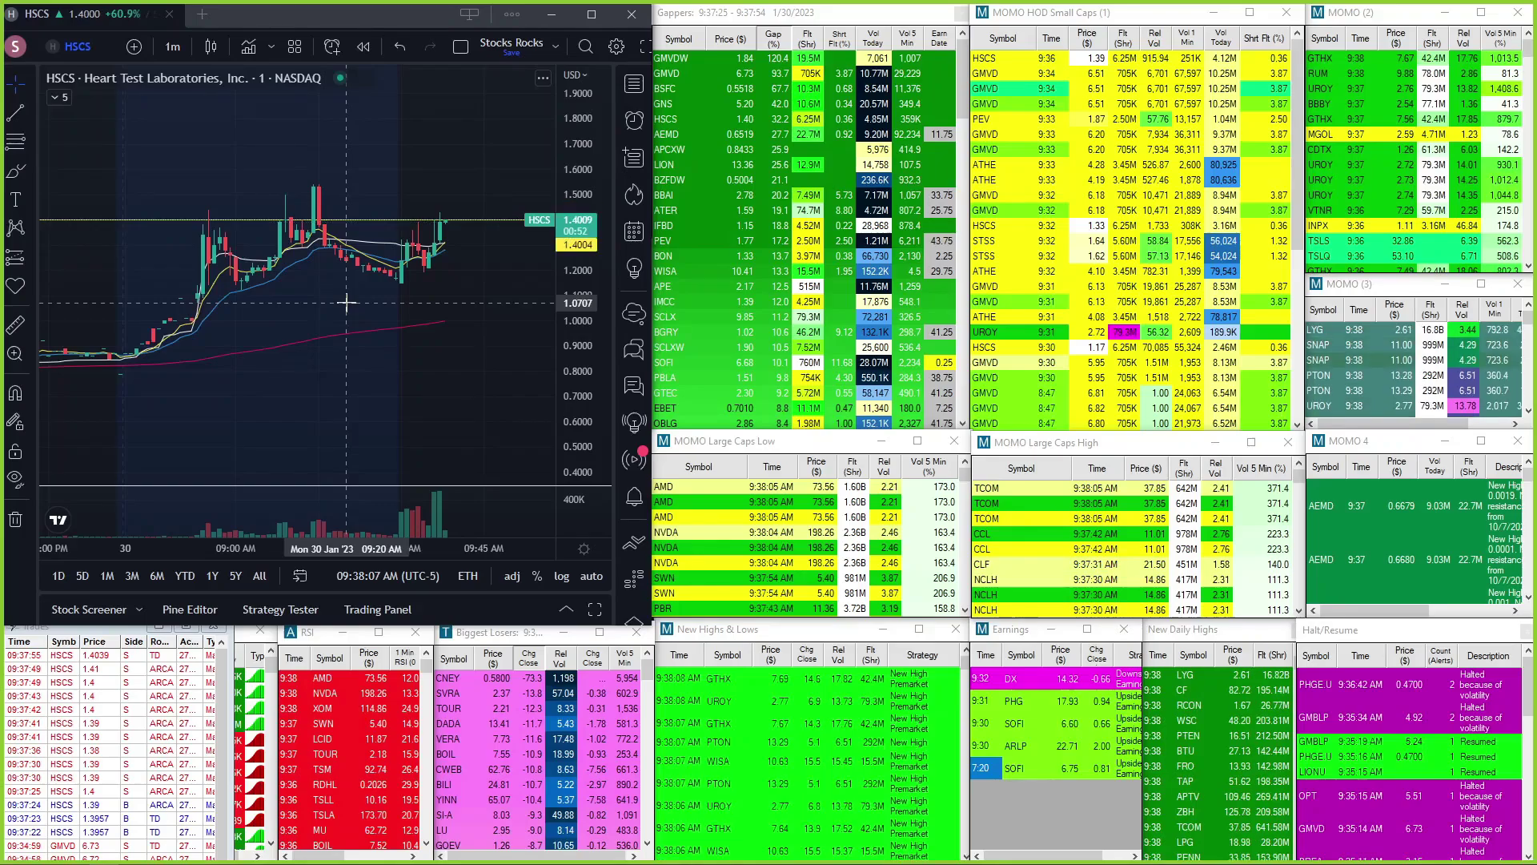
pyautogui.write('G')
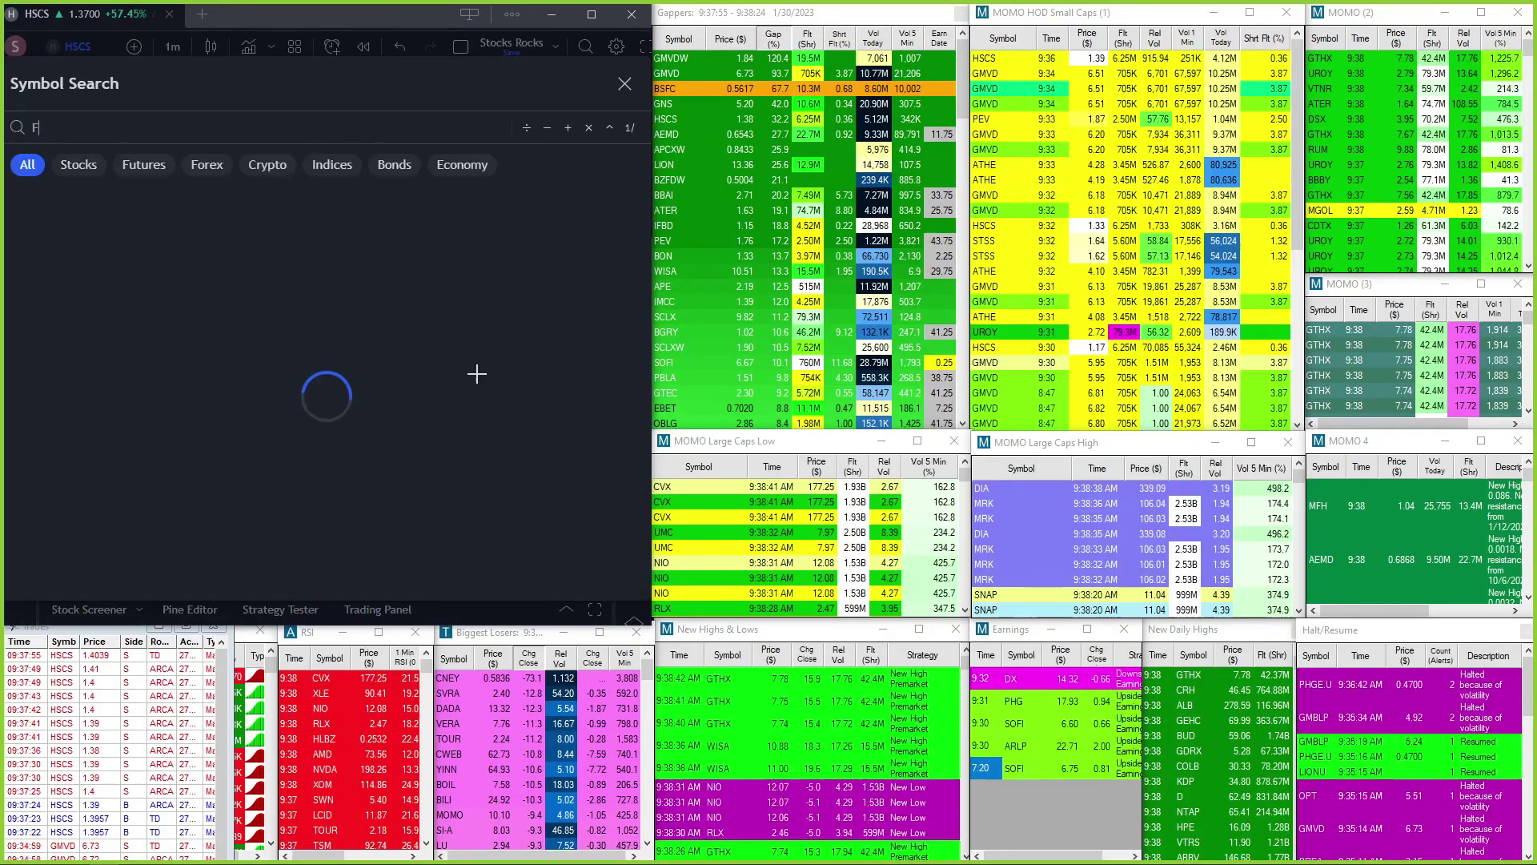
pyautogui.write('NS')
# - Load GNS, add a horizontal level at 5.09, then load the next searched ticker
pyautogui.press('Return')
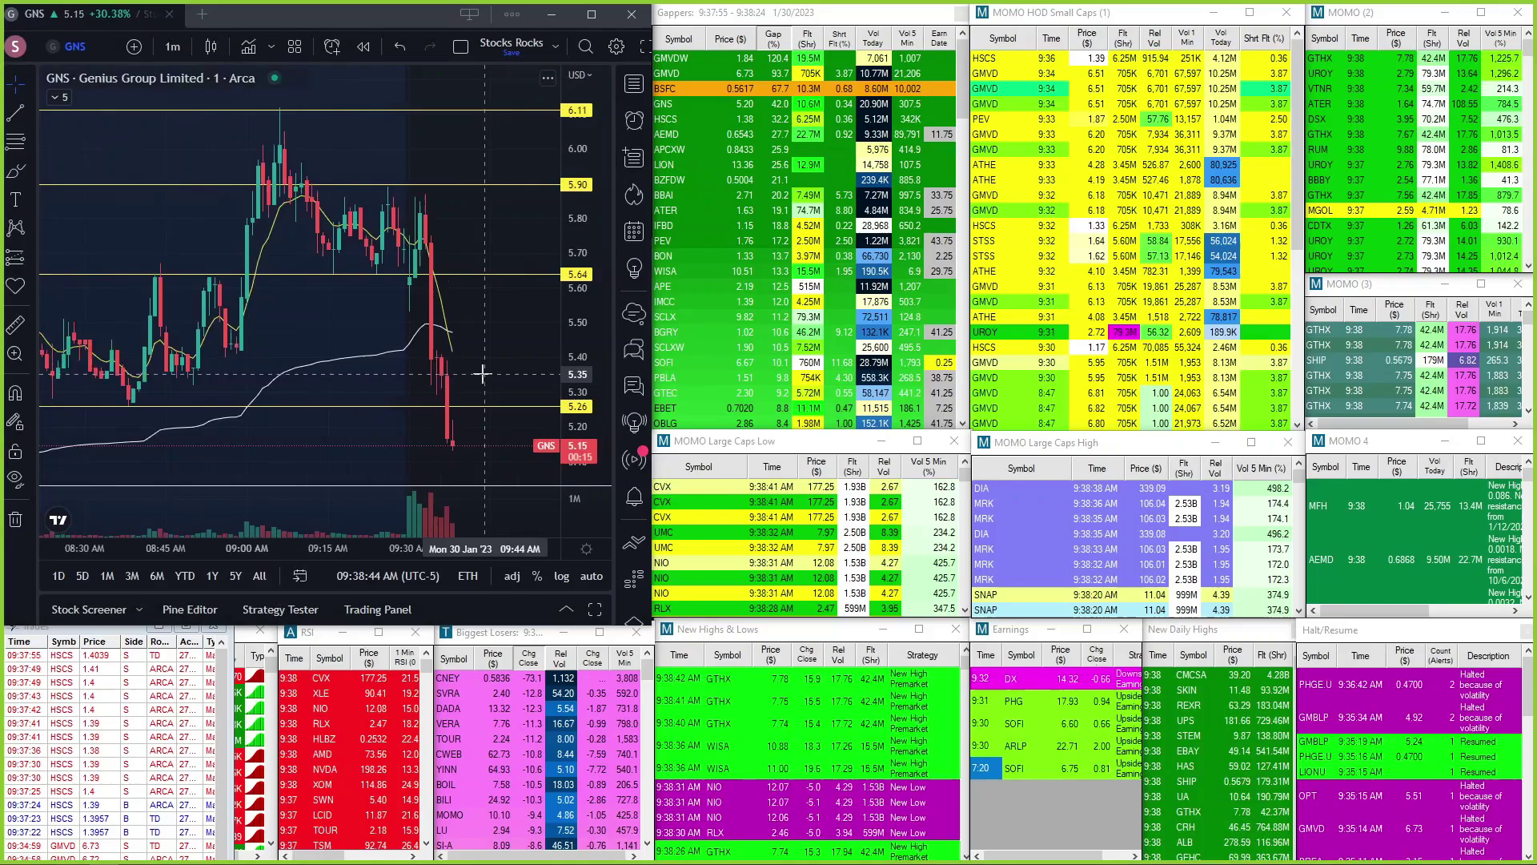
pyautogui.scroll(-3, 481, 336)
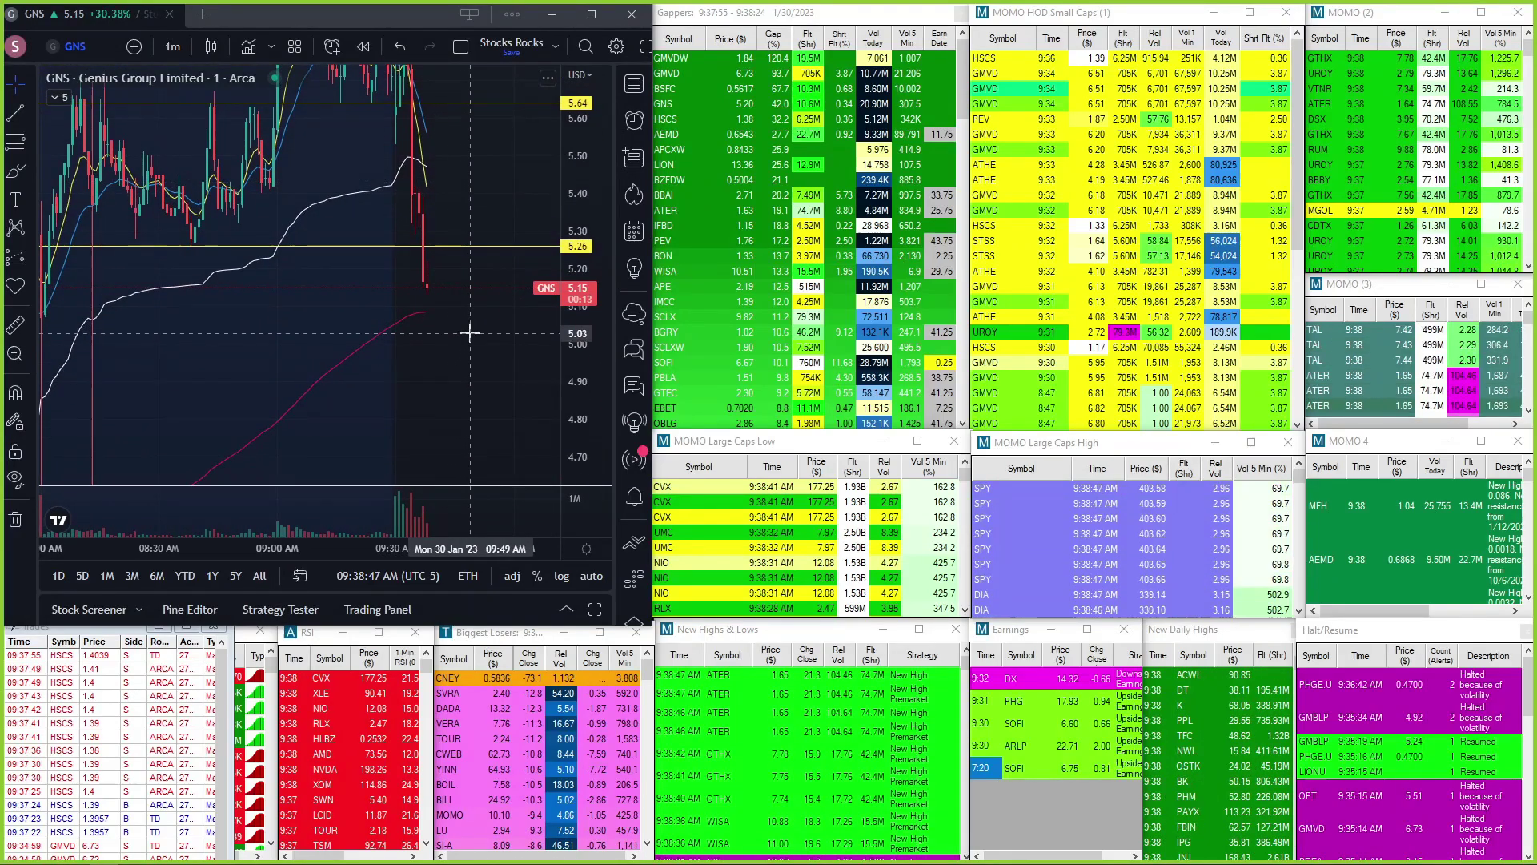
pyautogui.hotkey('alt', 'h')
pyautogui.scroll(-2, 478, 309)
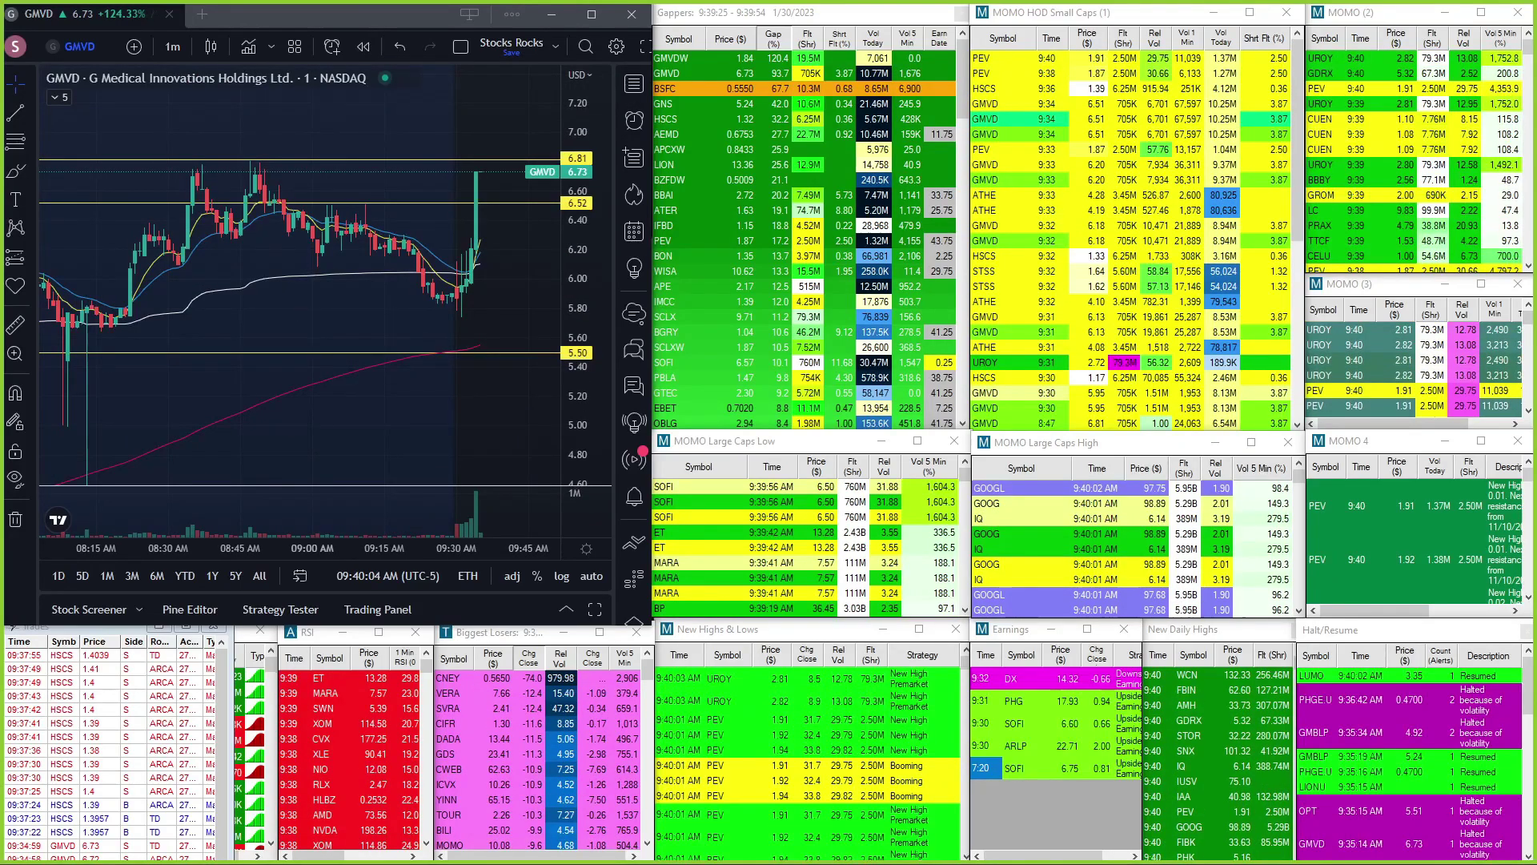
pyautogui.scroll(-1, 302, 432)
pyautogui.scroll(-1, 405, 392)
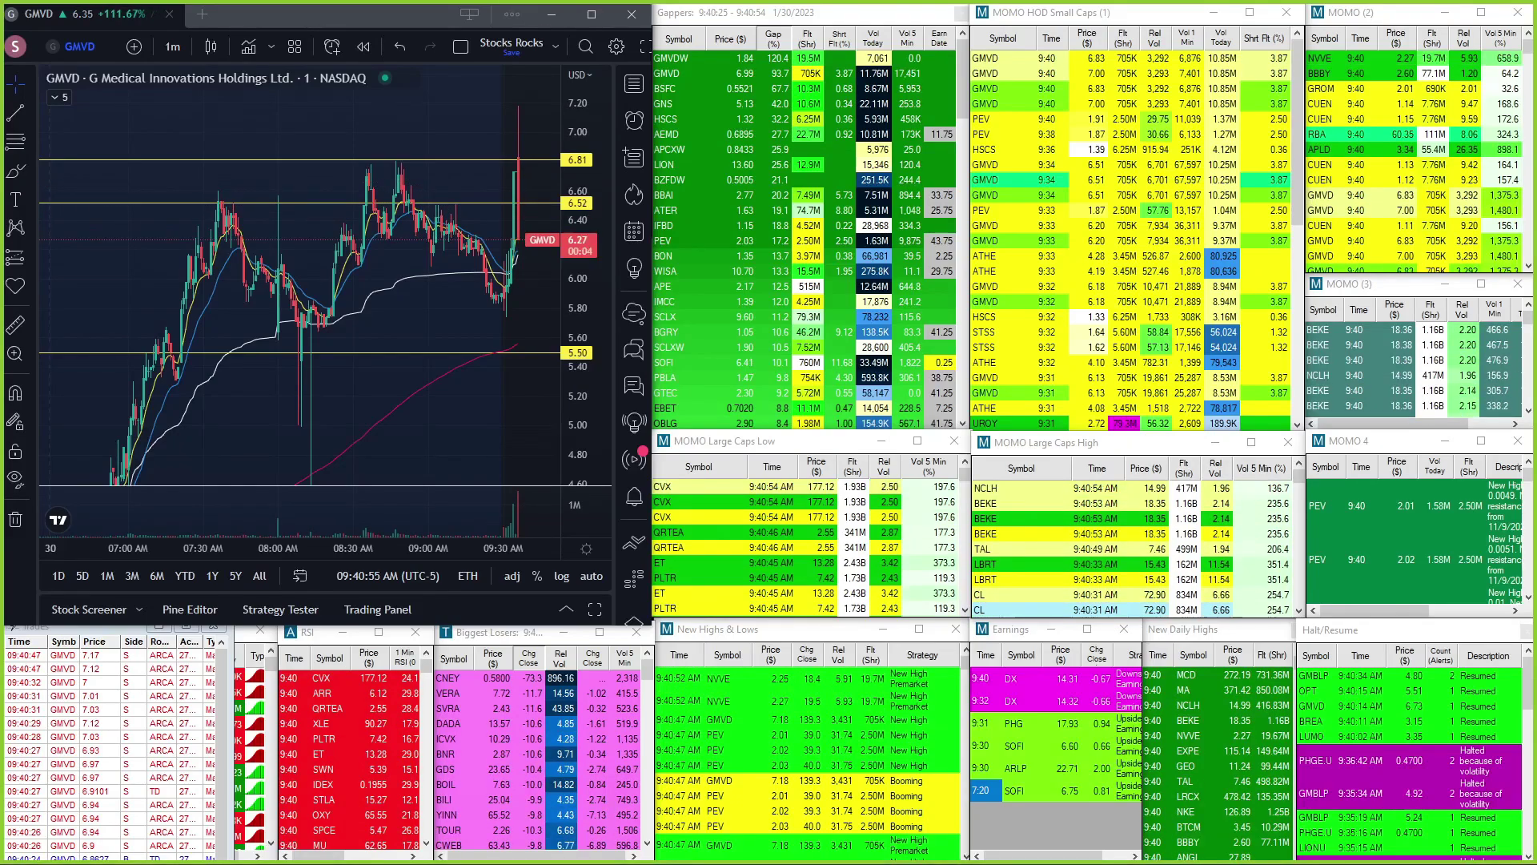
pyautogui.scroll(2, 216, 464)
pyautogui.scroll(2, 216, 463)
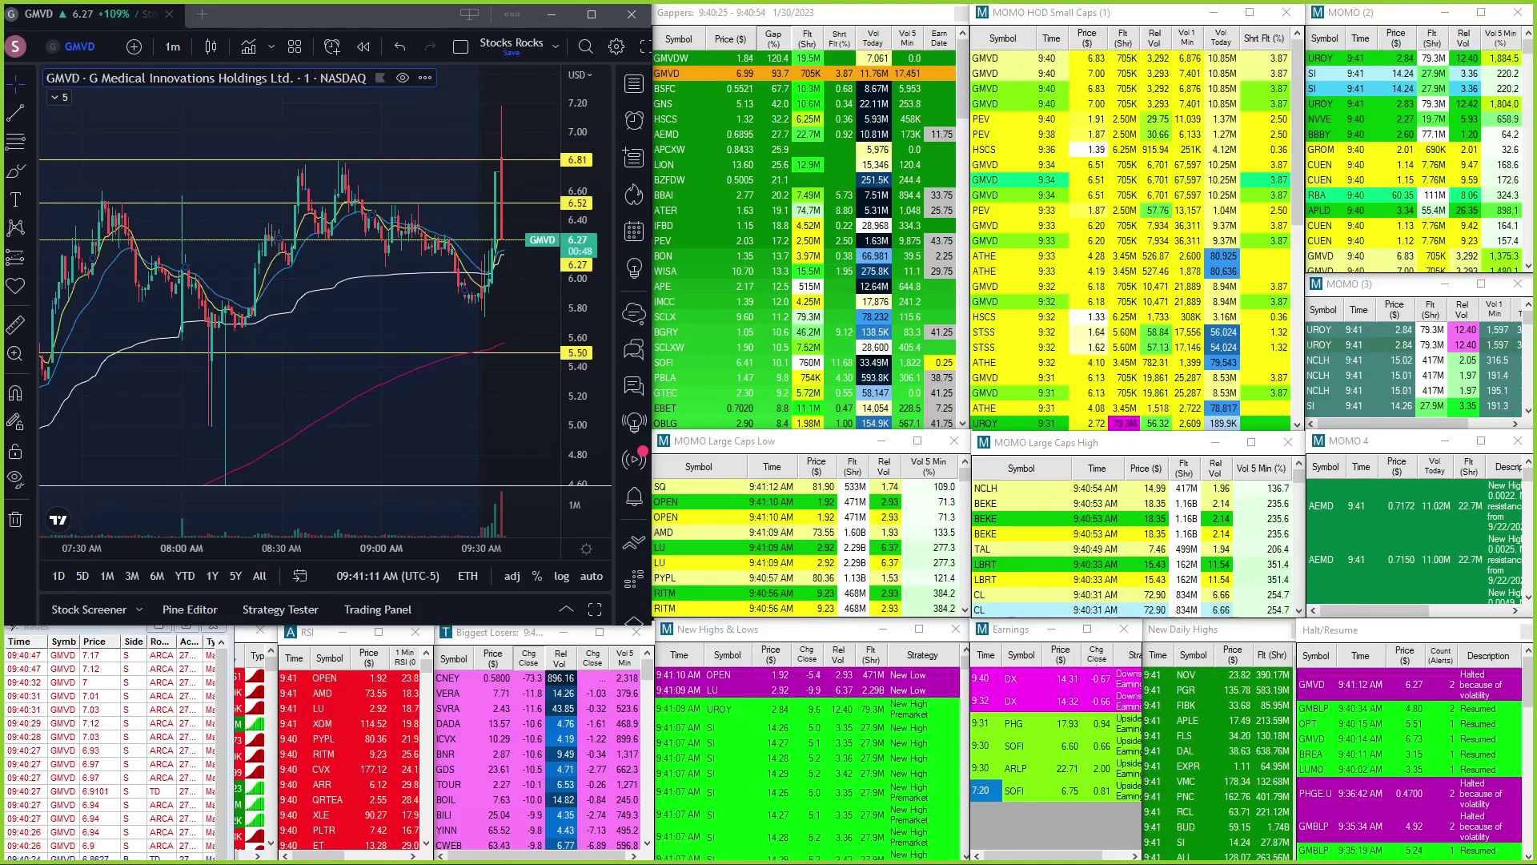
pyautogui.write('AEMD')
pyautogui.press('Return')
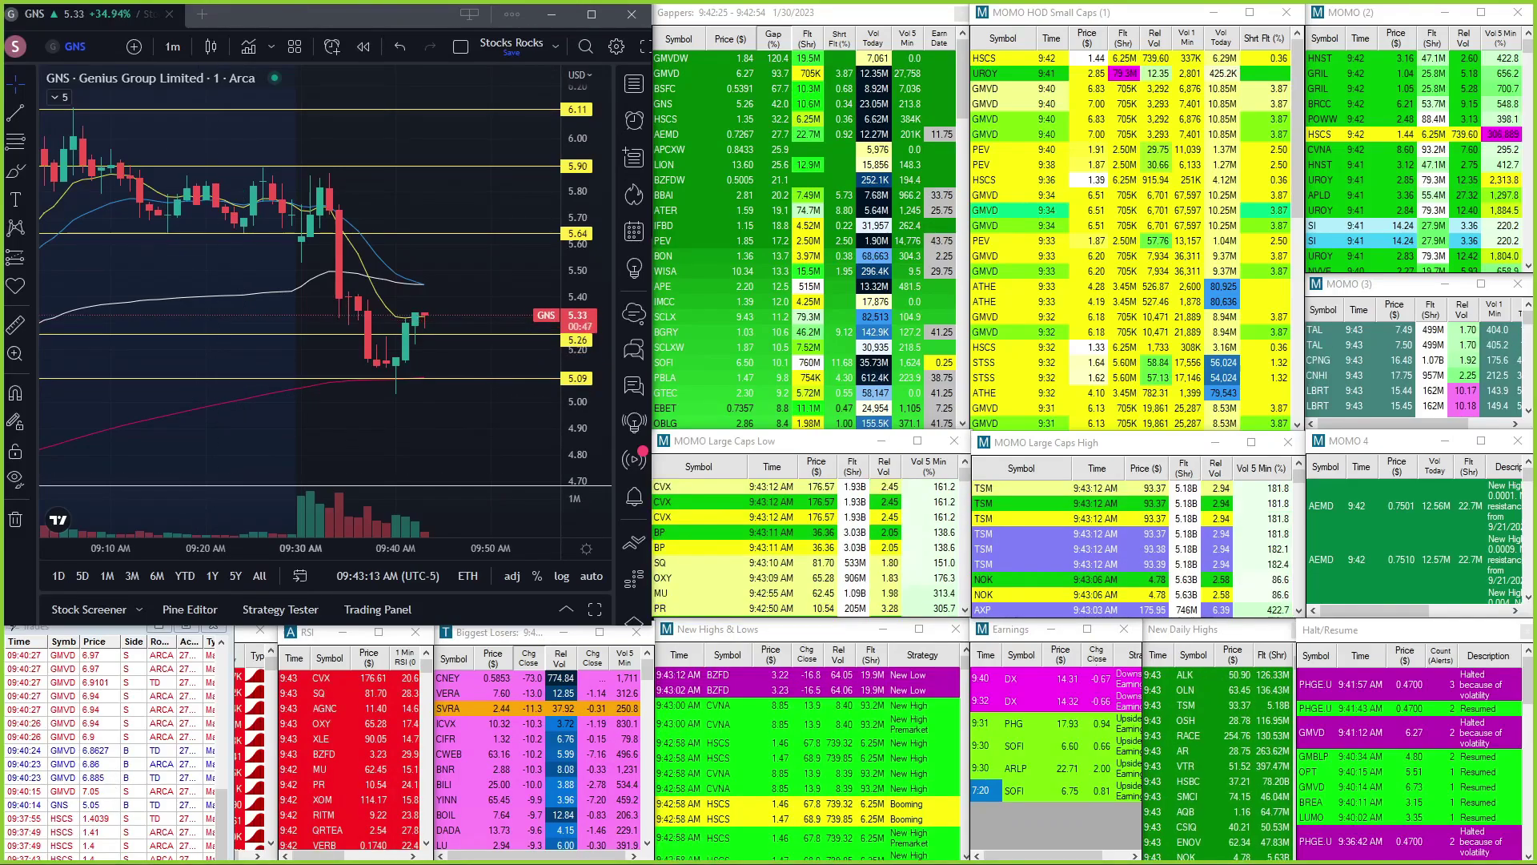
# - Drag the GNS horizontal level down from 5.09 to 5.04 and deselect it
pyautogui.moveTo(445, 378); pyautogui.dragTo(300, 393)
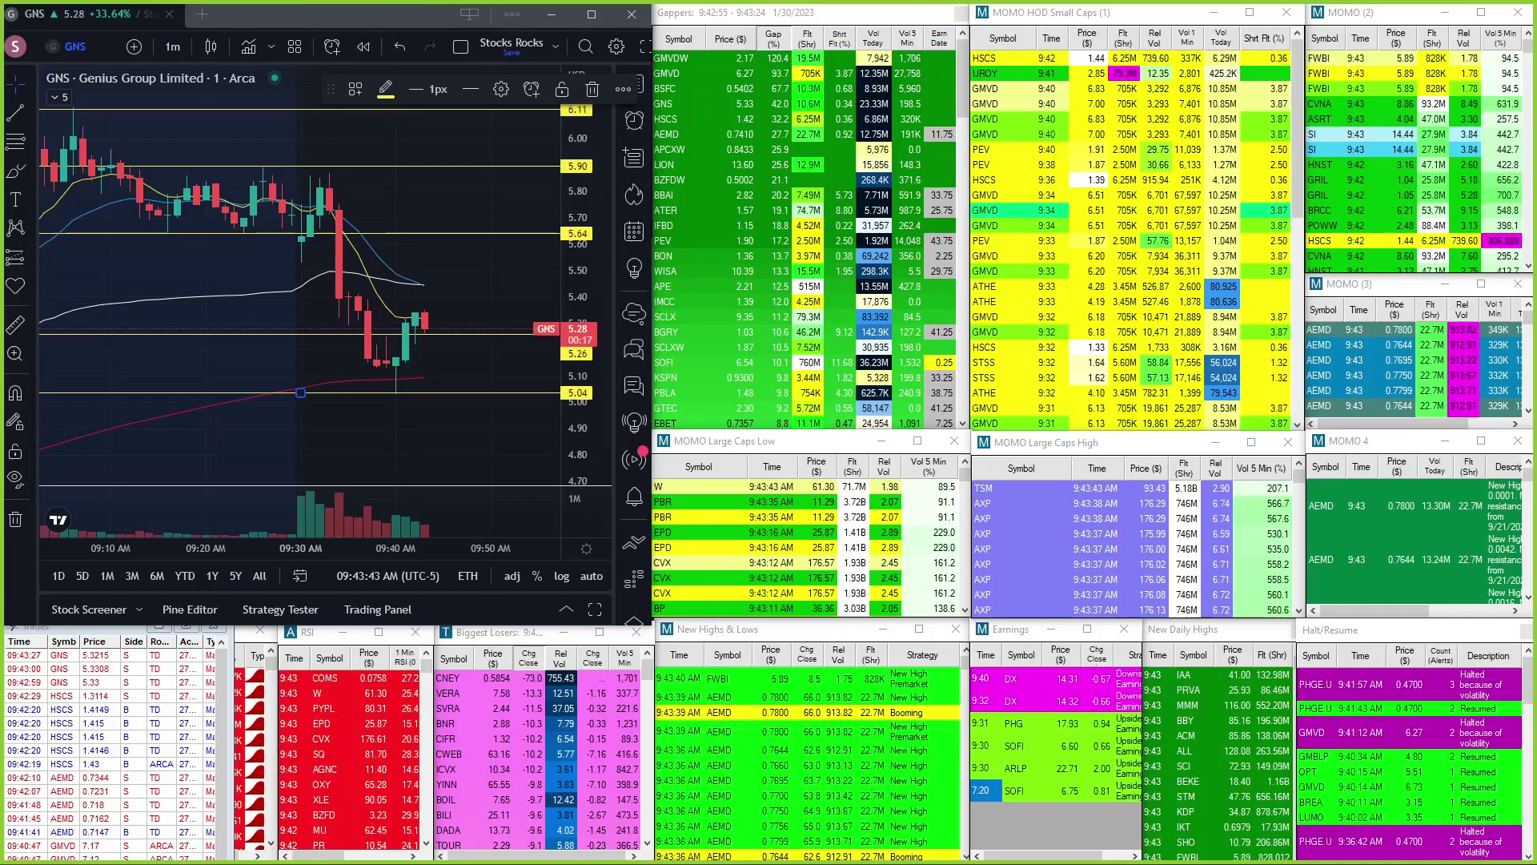
pyautogui.press('Escape')
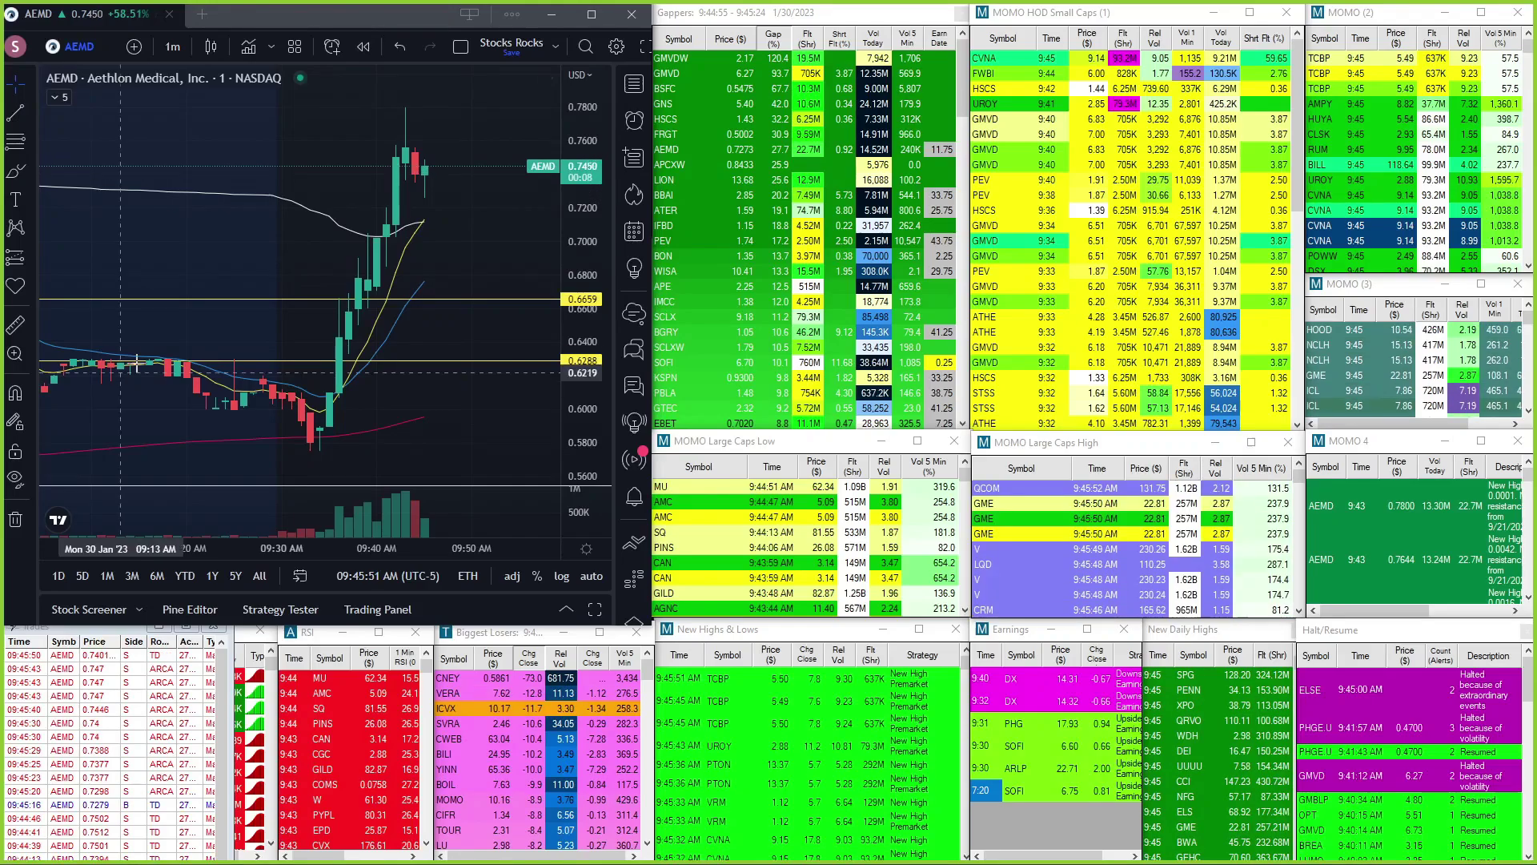
pyautogui.write('GMVD')
# - Load the GMVD chart from symbol search
pyautogui.press('Return')
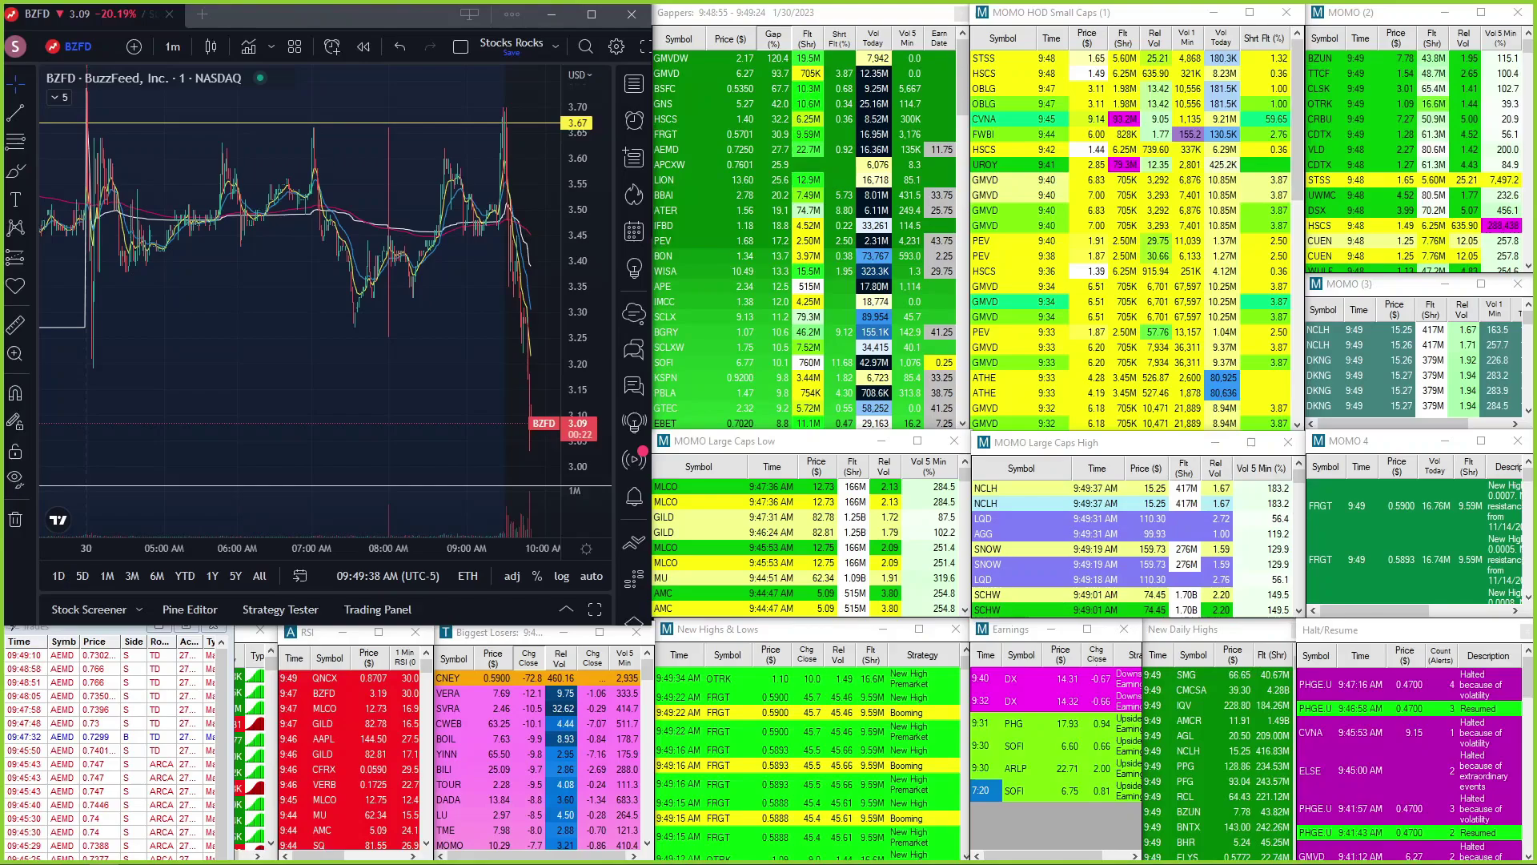
pyautogui.scroll(2, 318, 268)
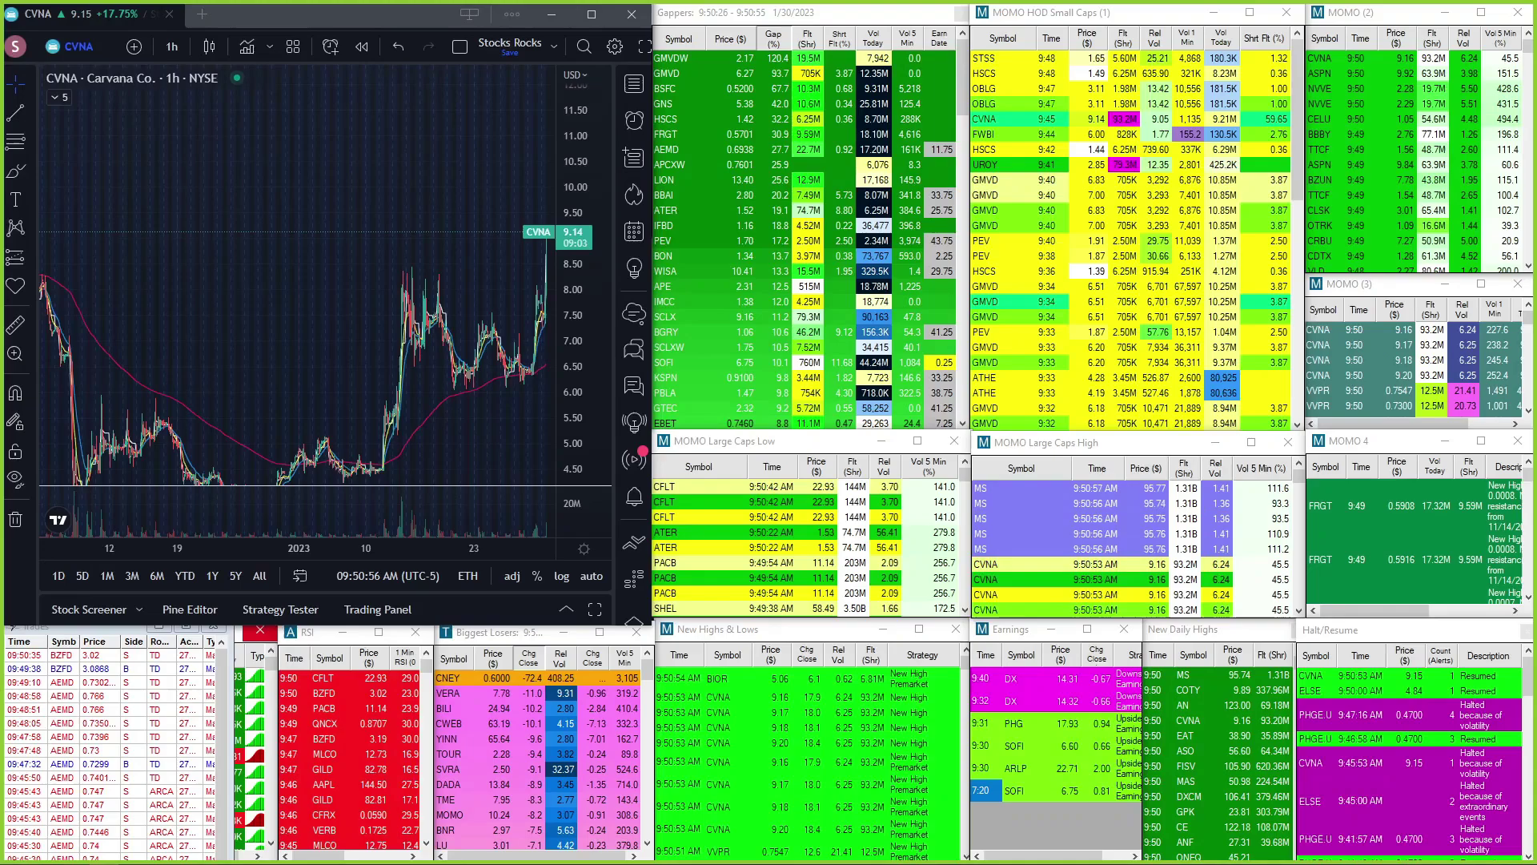
# - Set the chart to a one-day range of one-minute candles
pyautogui.click(58, 578)
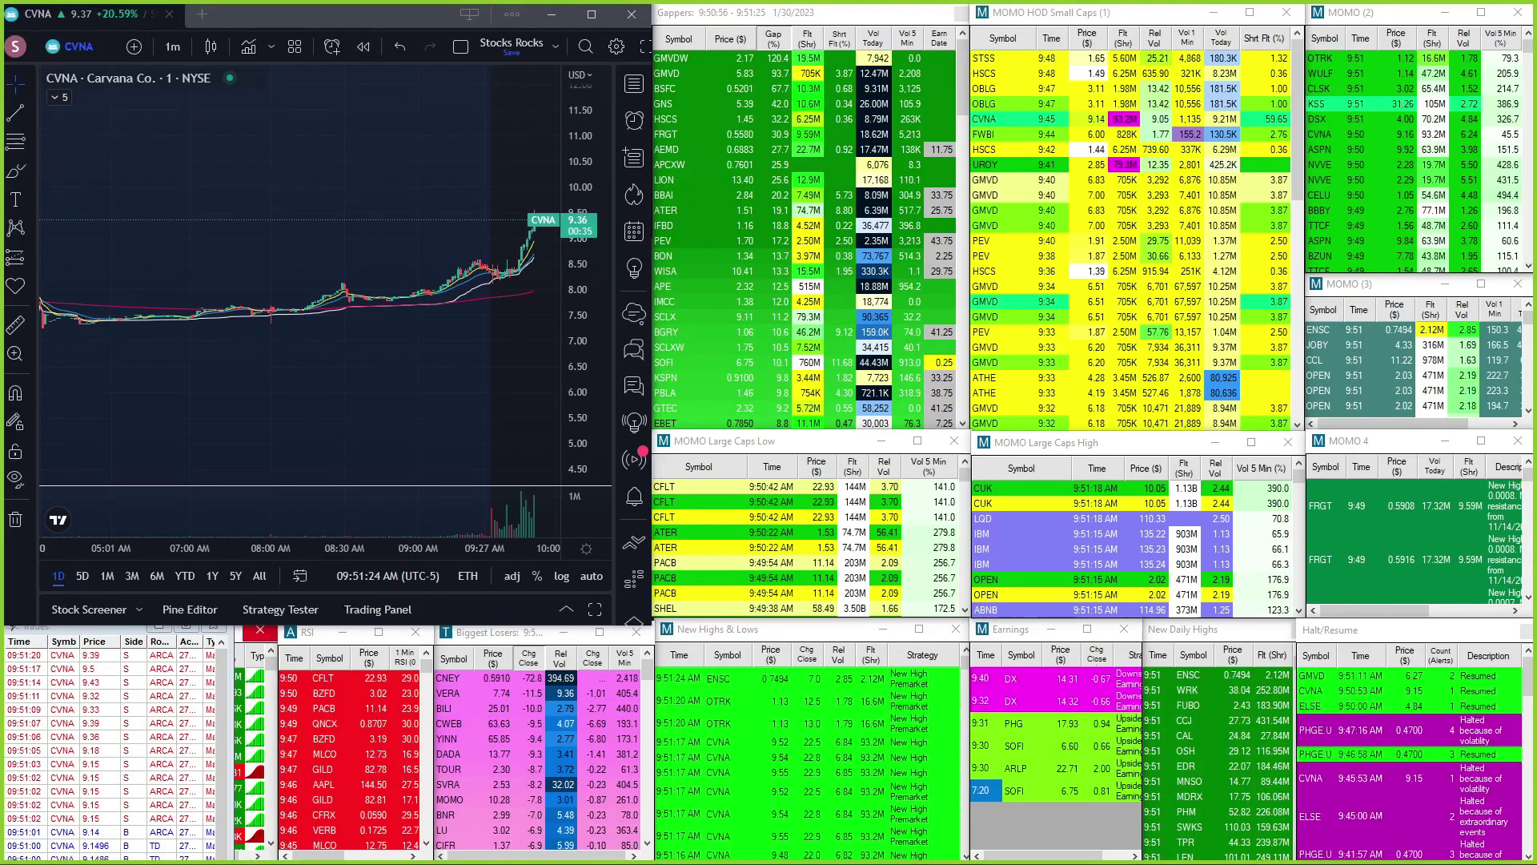
pyautogui.scroll(1, 438, 403)
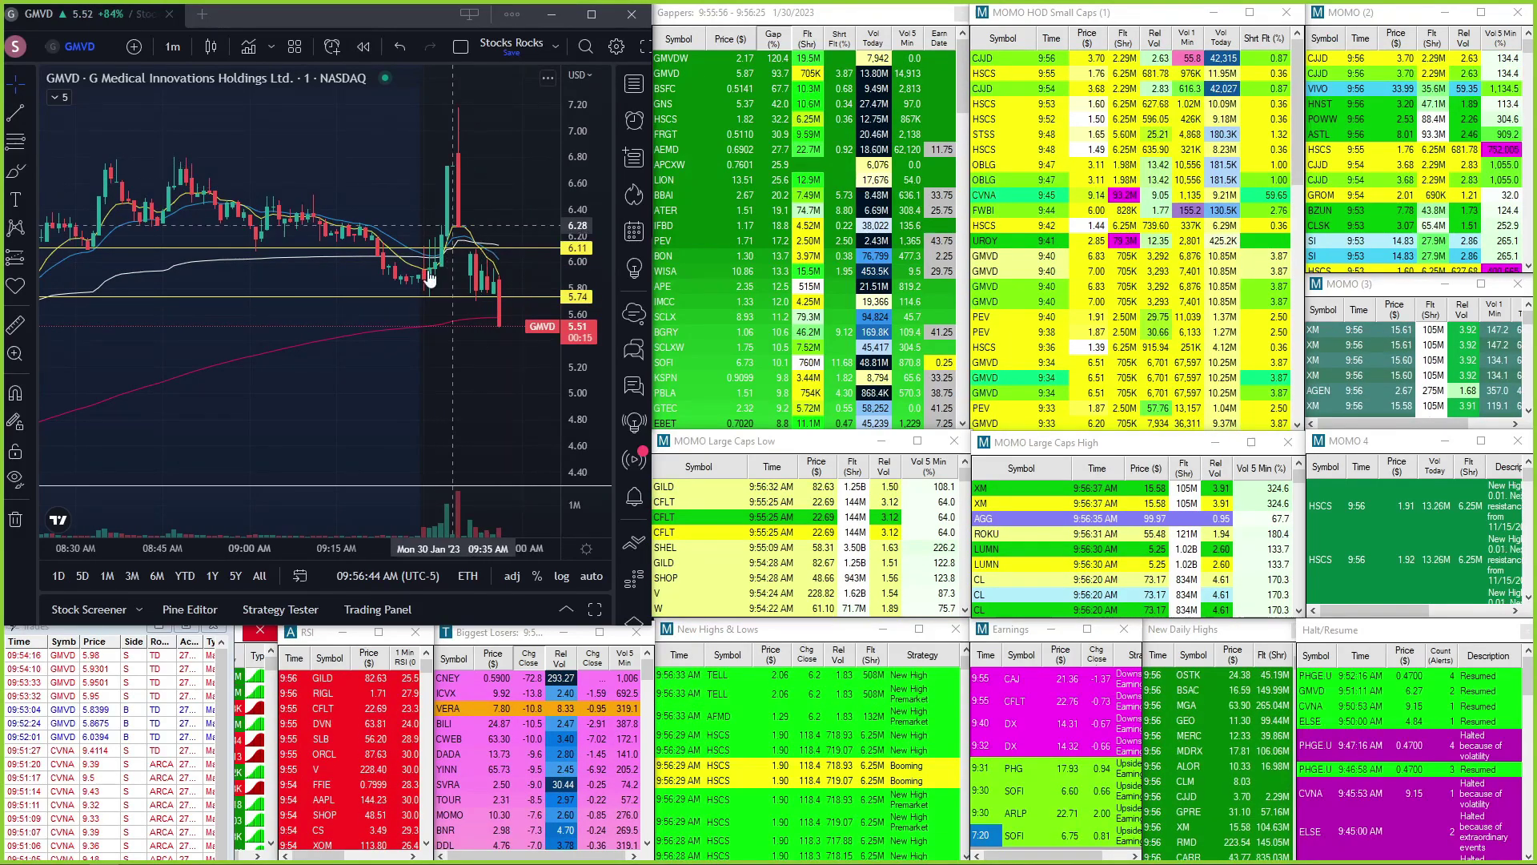
pyautogui.write('HS')
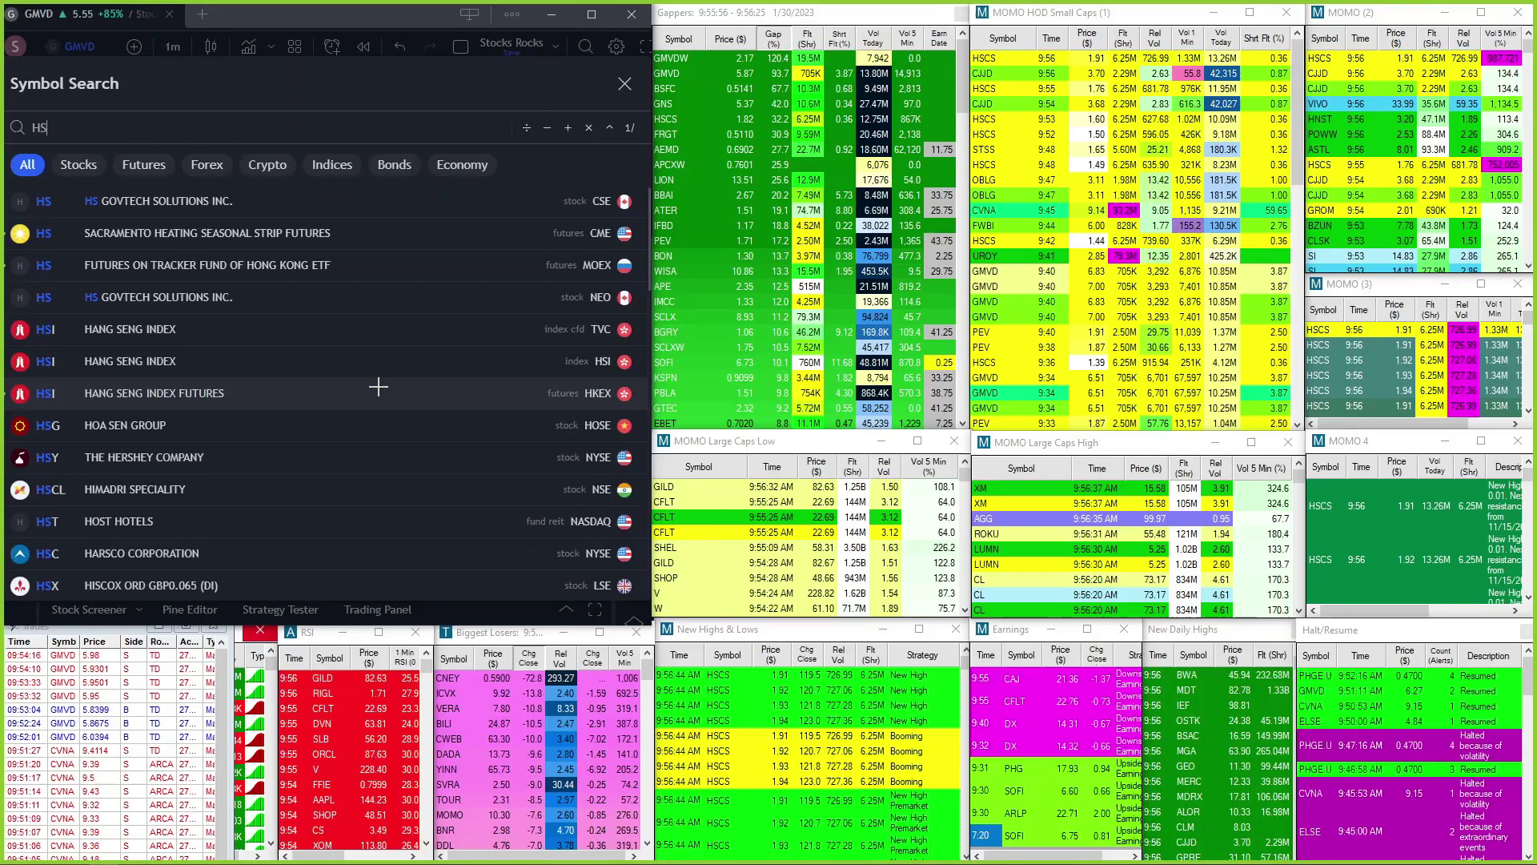
pyautogui.write('CS')
# - Load the HSCS chart from symbol search
pyautogui.press('Return')
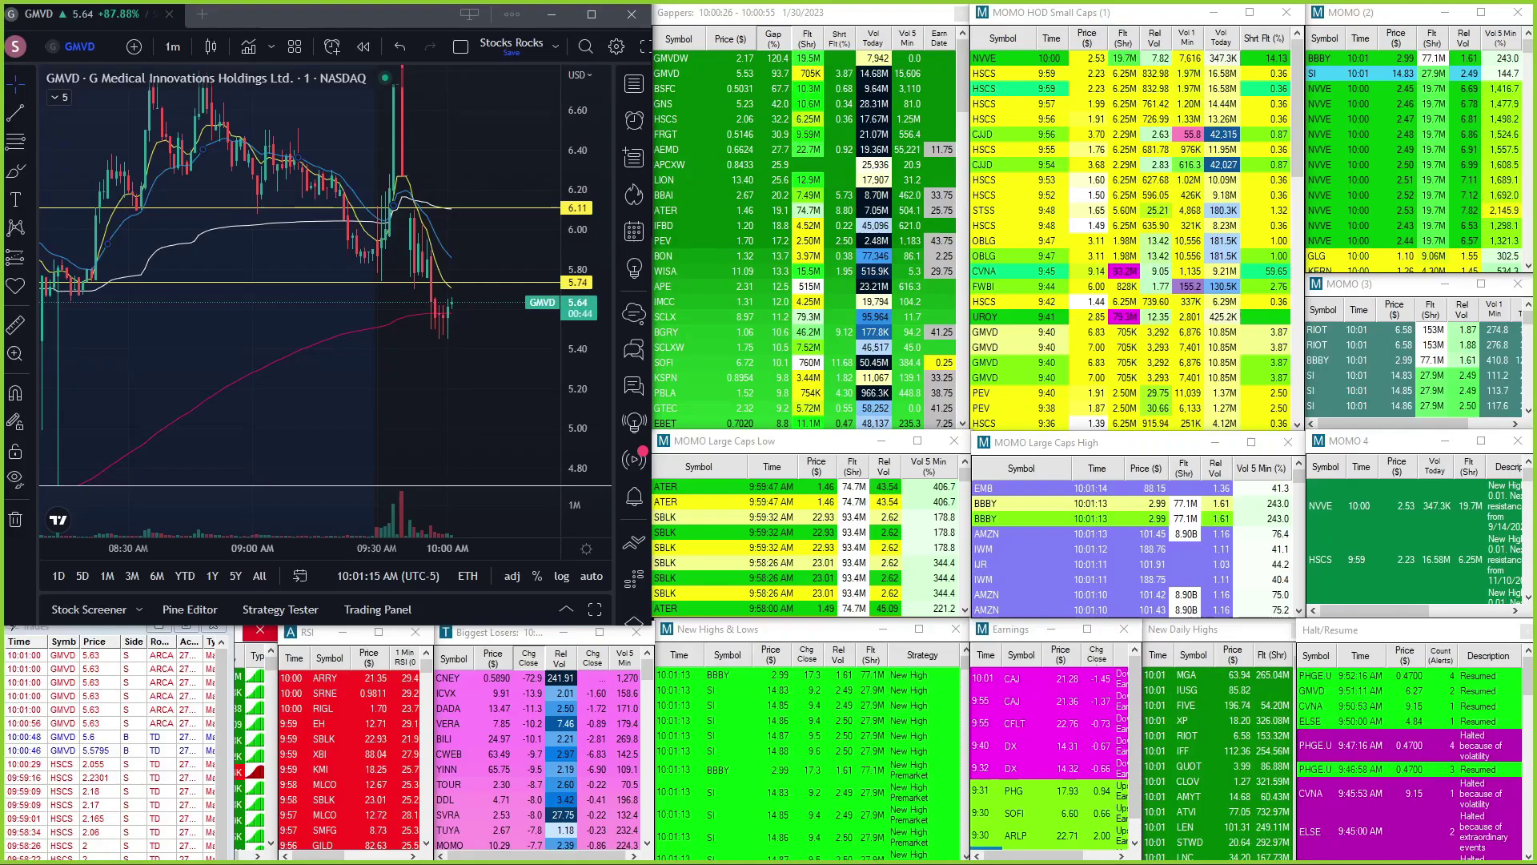
pyautogui.scroll(2, 464, 445)
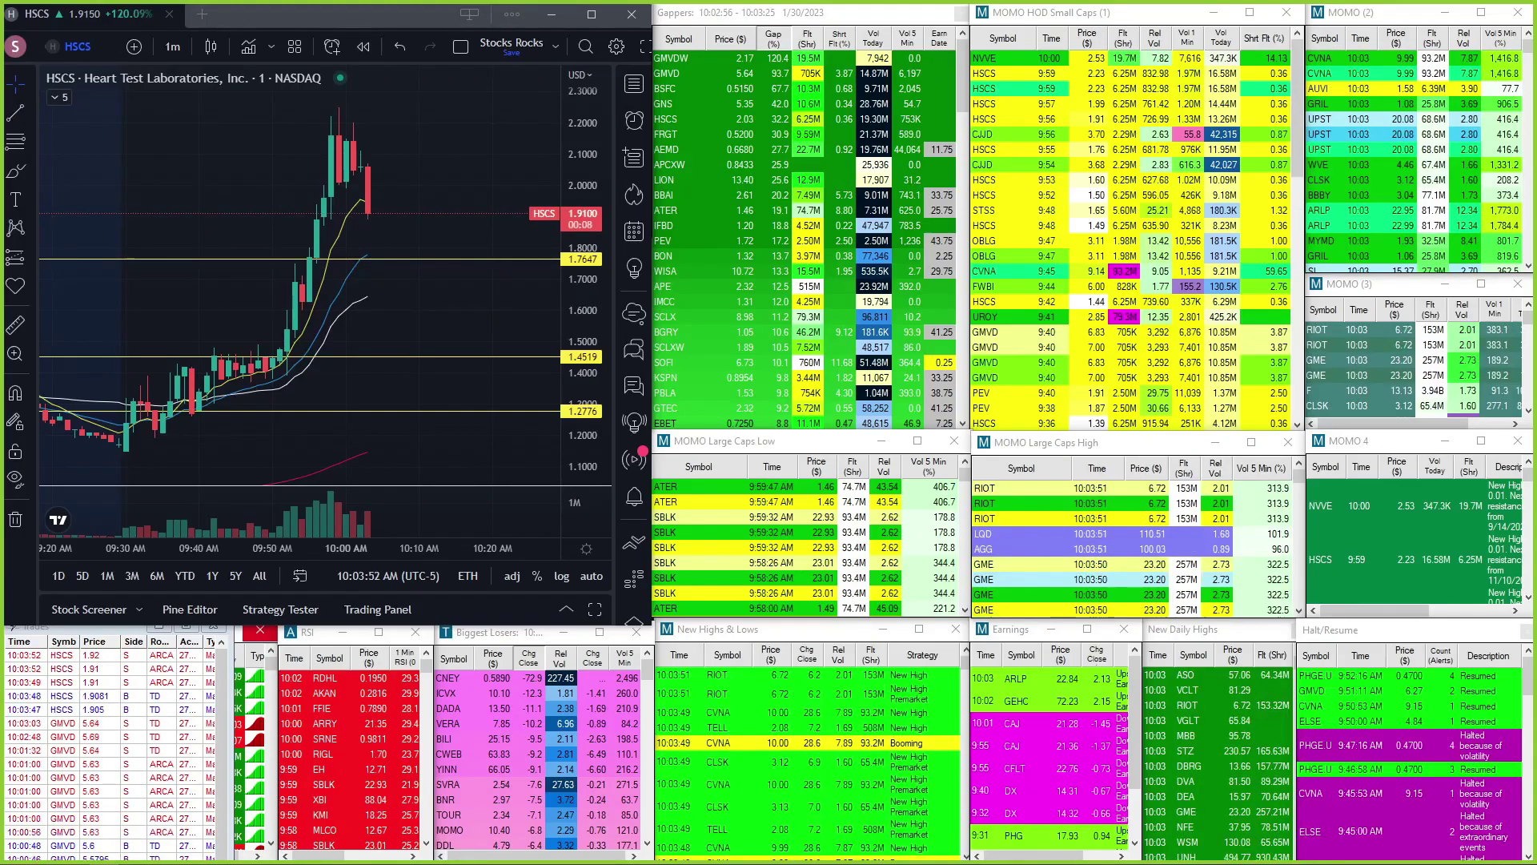
pyautogui.write('A')
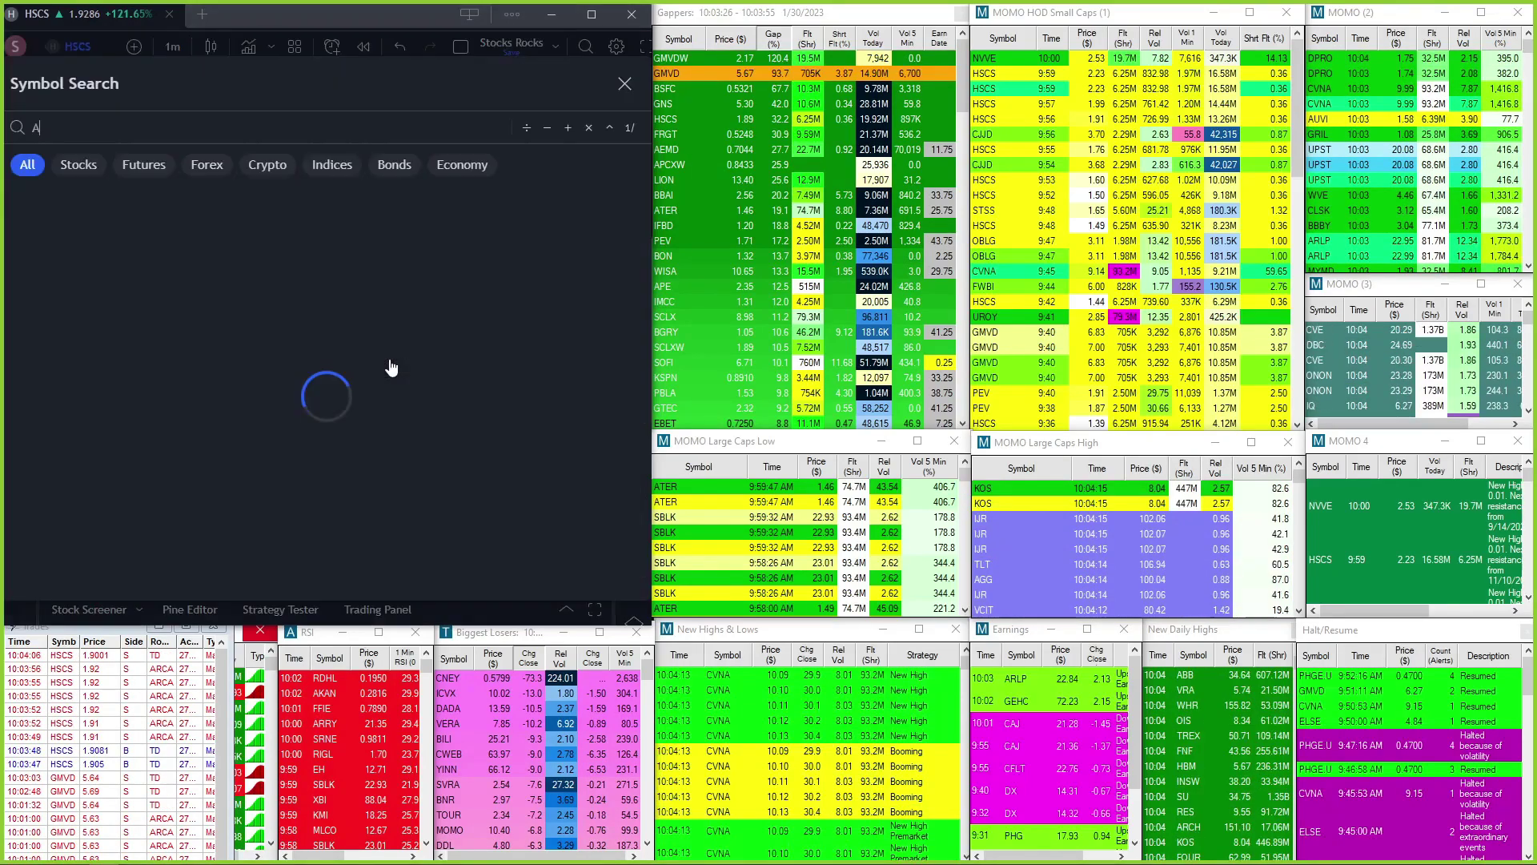
pyautogui.write('EMD')
# - Load CVNA, nudge its timeline, and add a horizontal level at 9.78
pyautogui.press('Return')
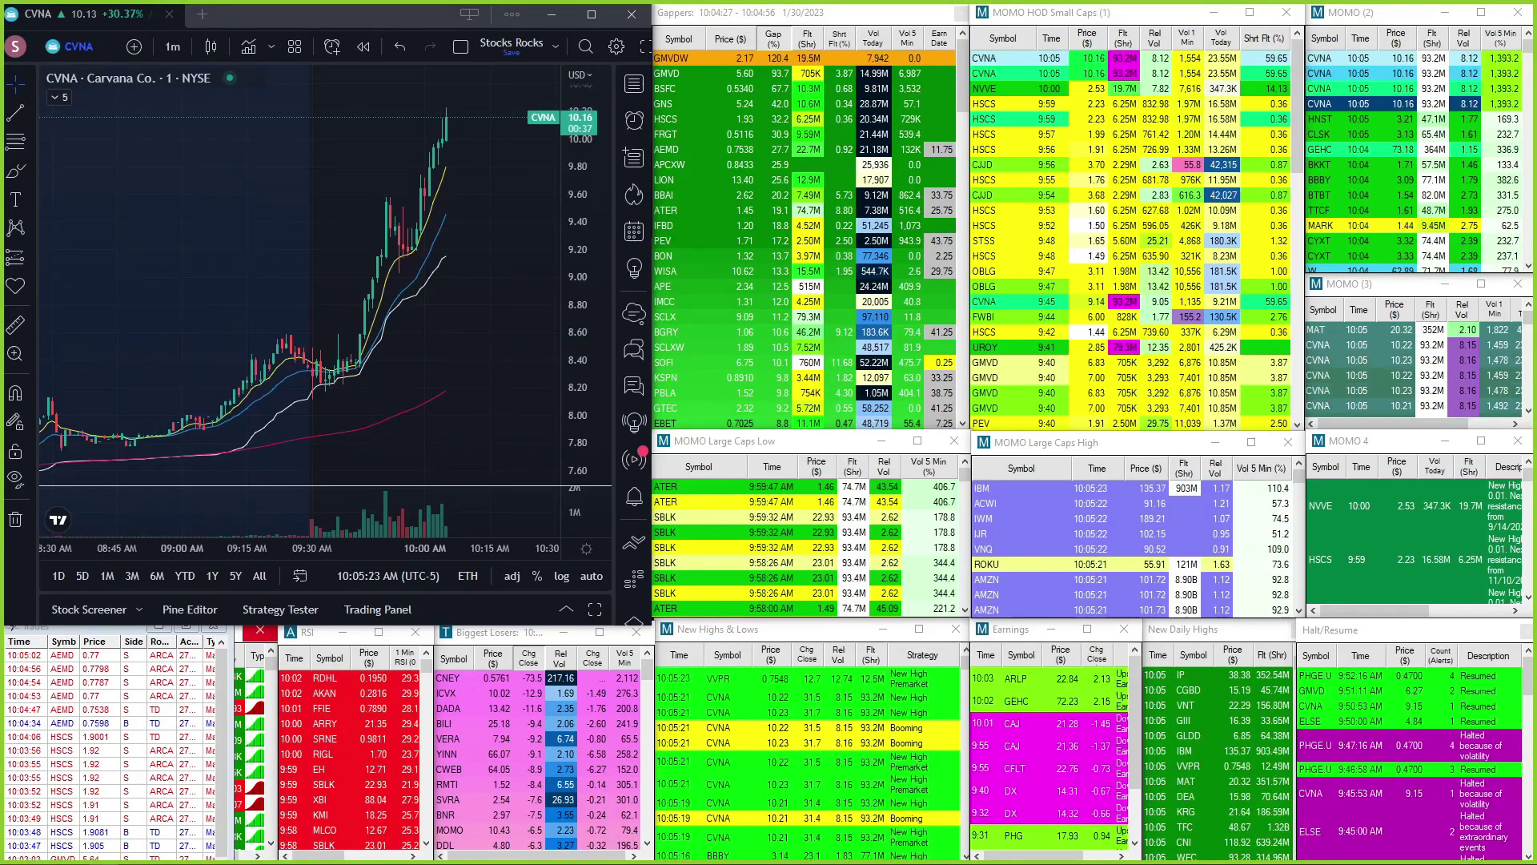
pyautogui.moveTo(349, 321); pyautogui.dragTo(334, 319)
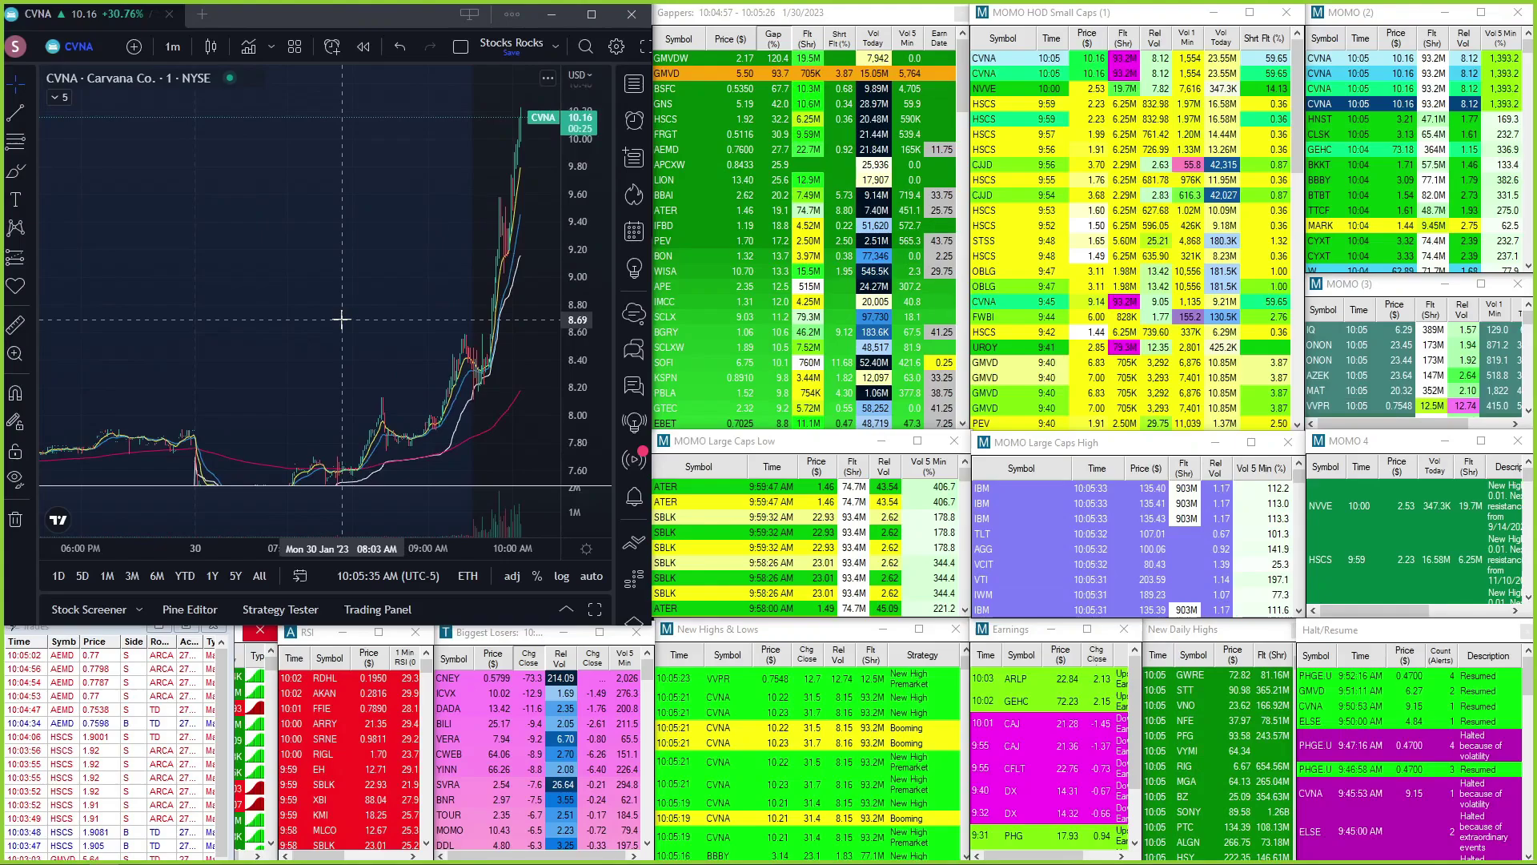
pyautogui.scroll(2, 334, 319)
pyautogui.scroll(1, 327, 310)
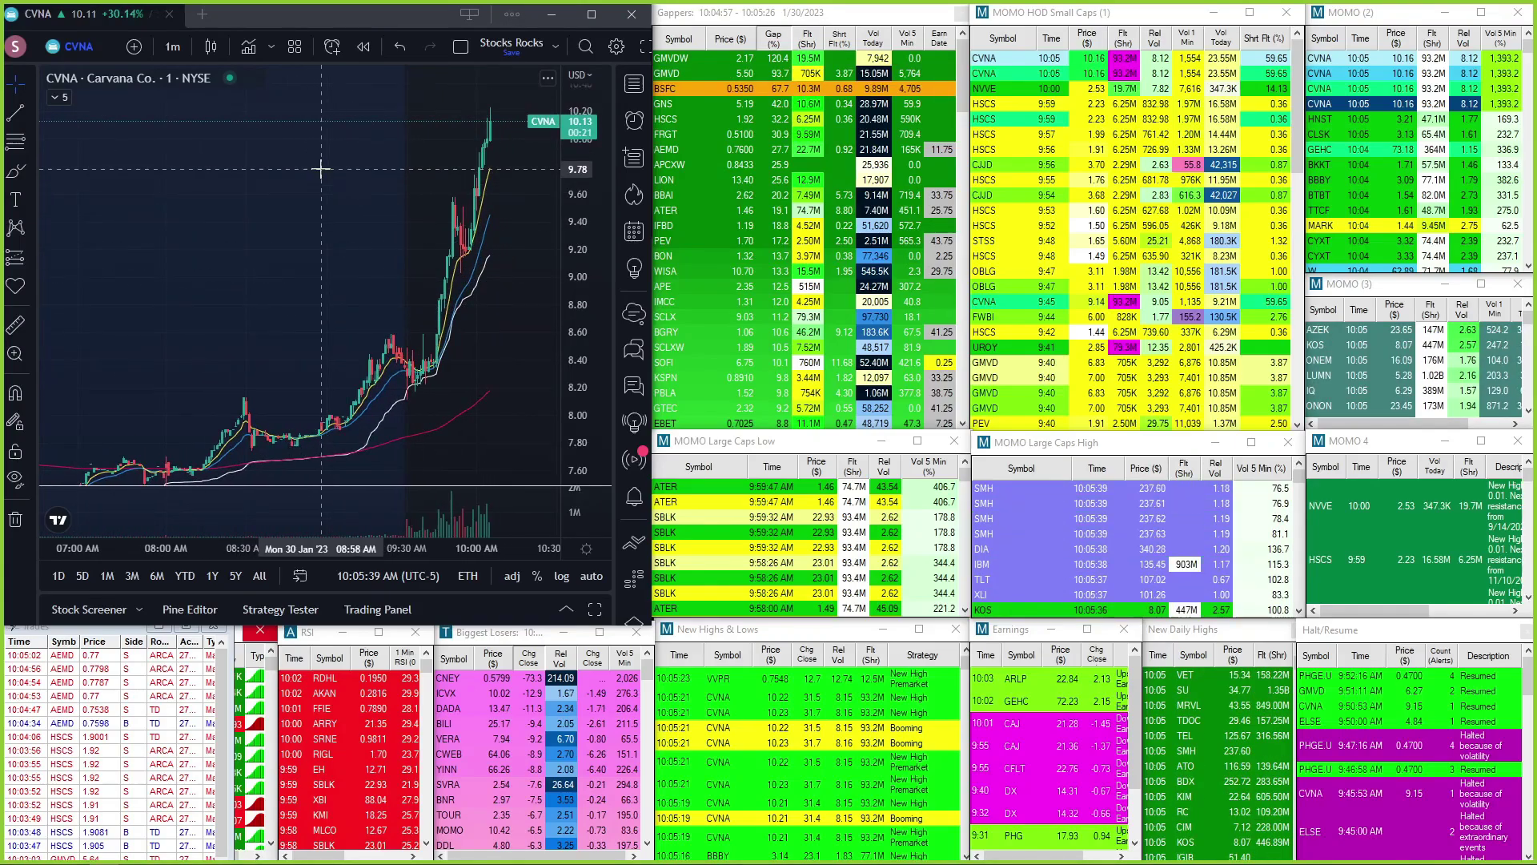
pyautogui.hotkey('alt', 'h')
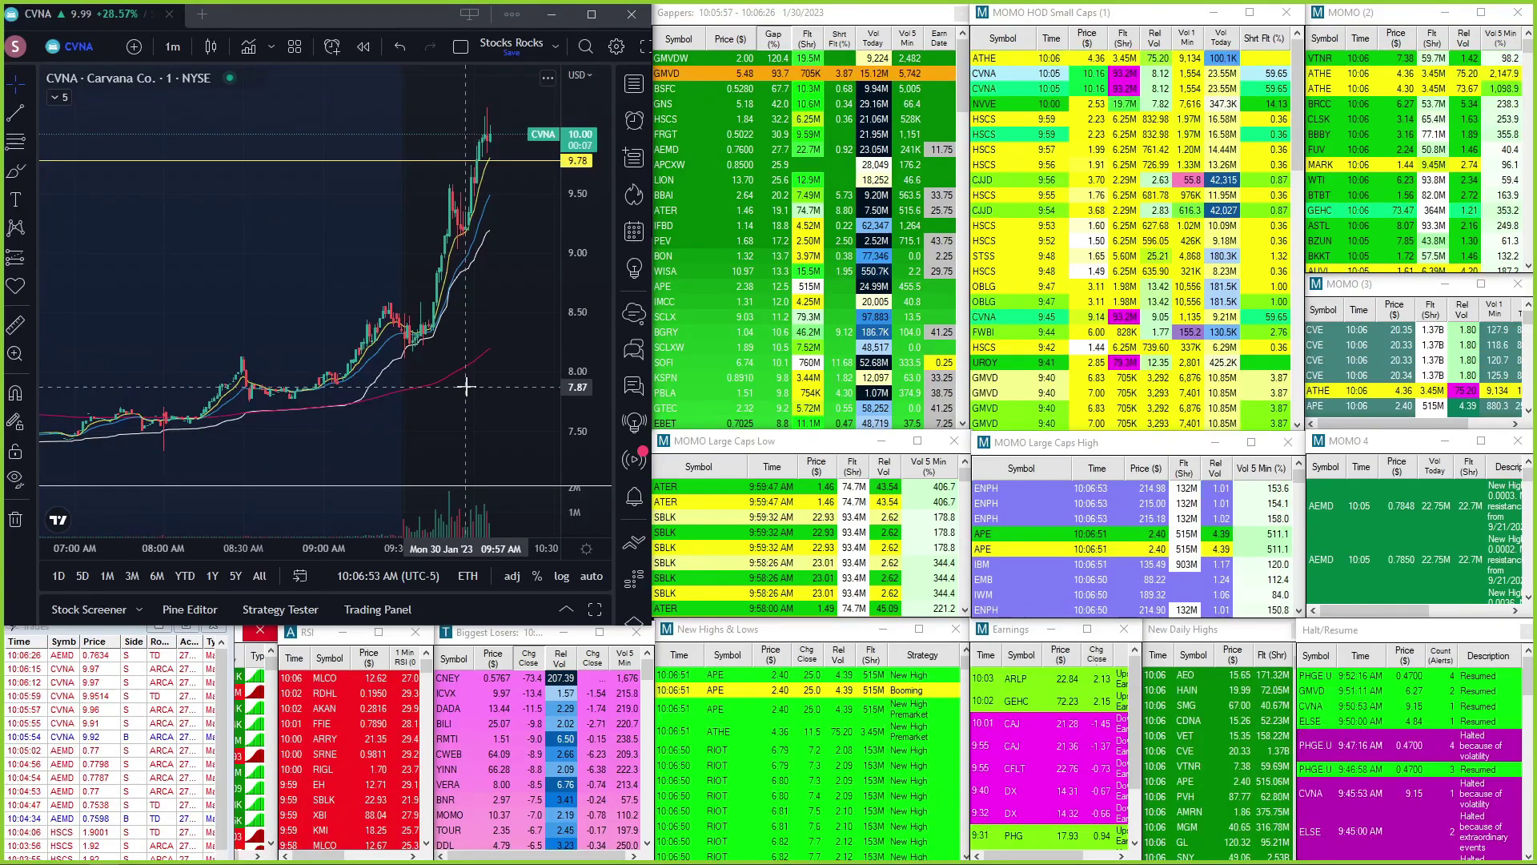
pyautogui.write('at')
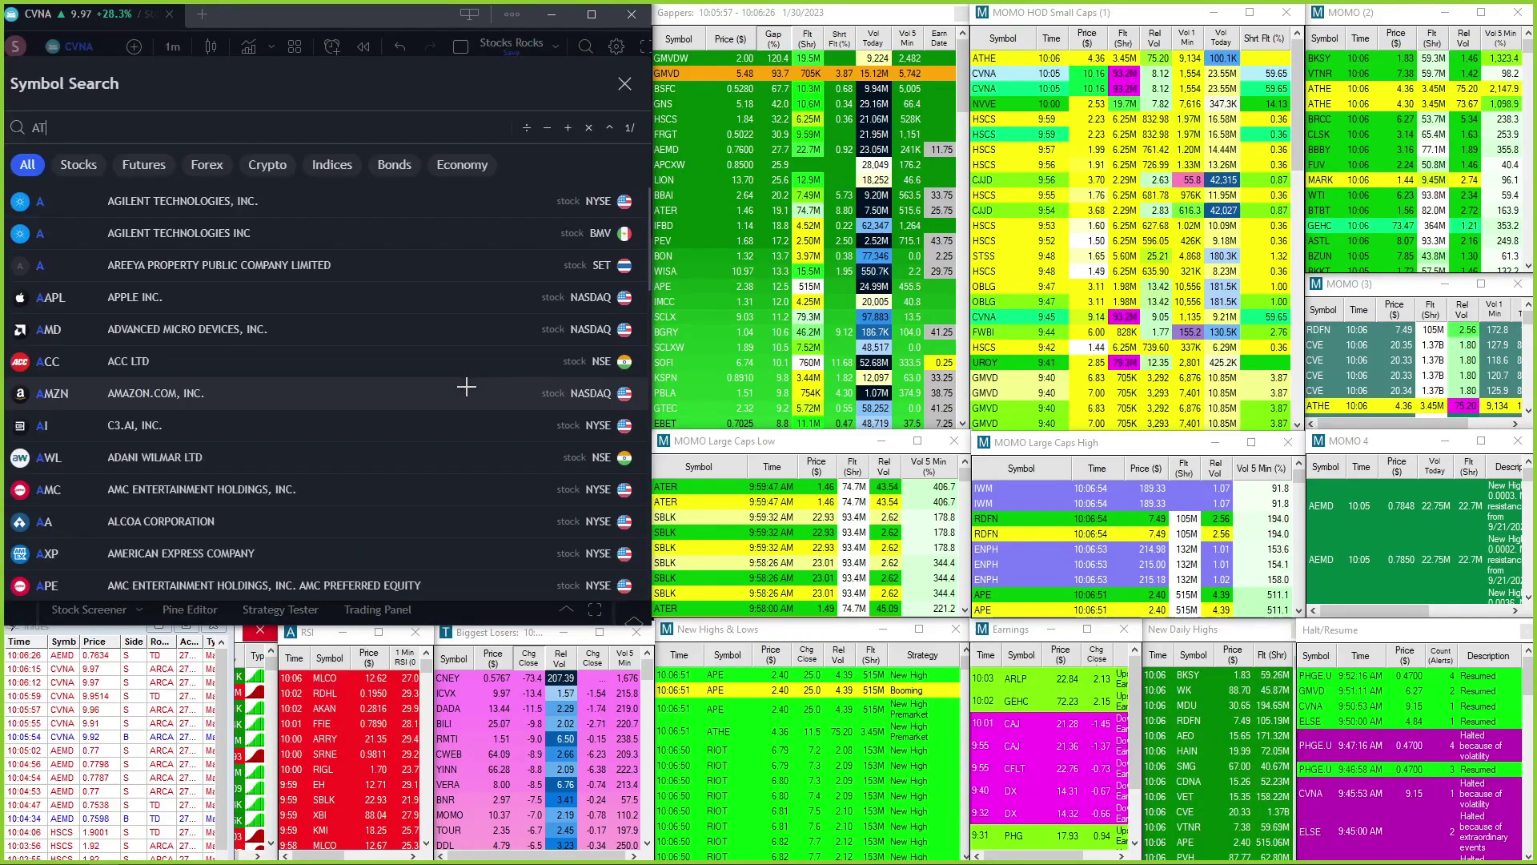
pyautogui.write('he')
# - Load ATHE, then Aethlon Medical (AEMD), then Genius Group (GNS)
pyautogui.press('Return')
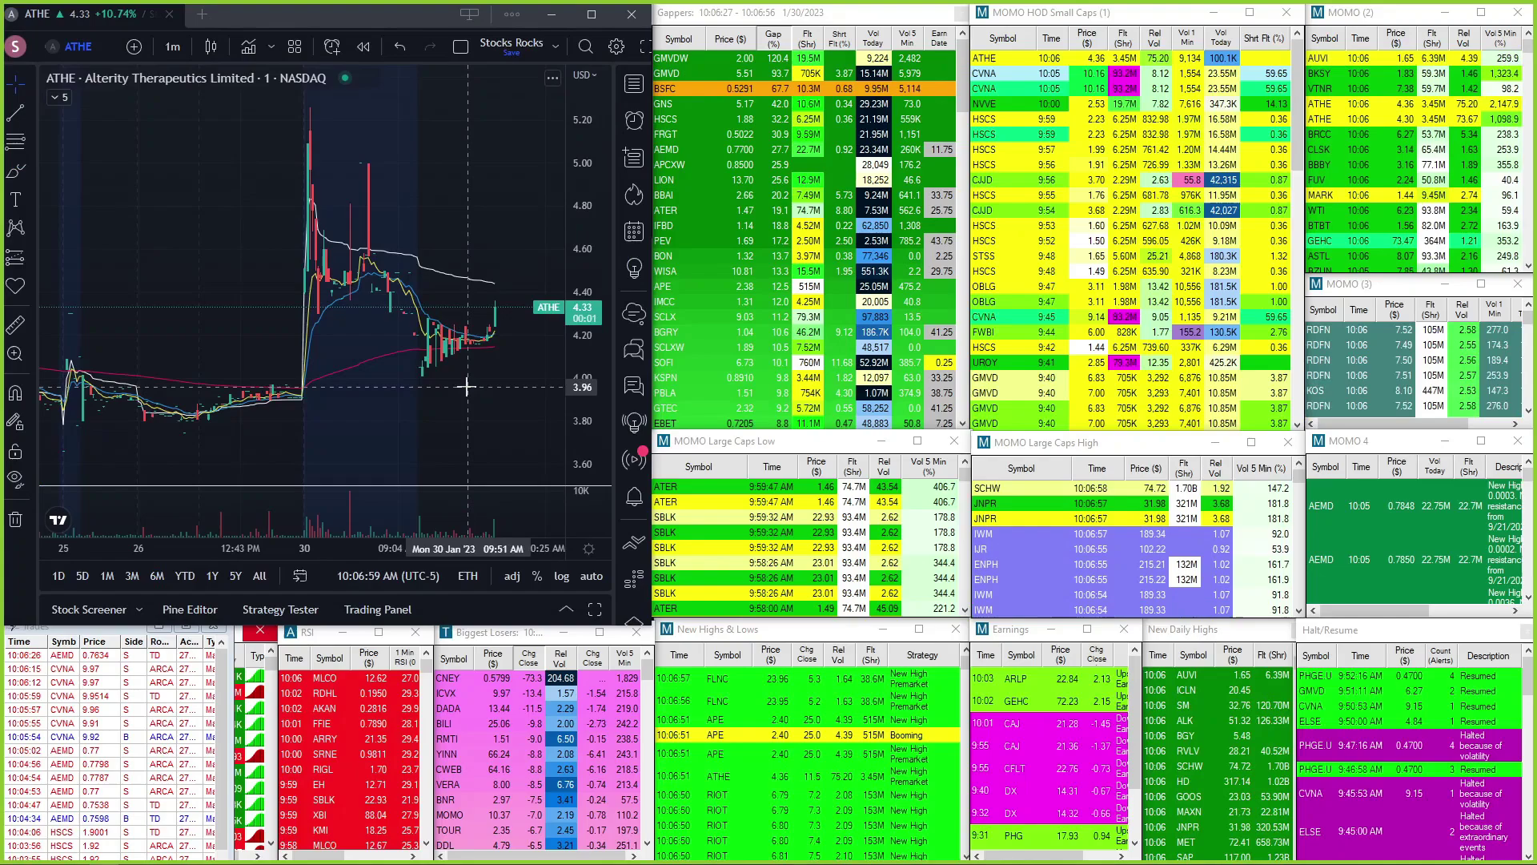
pyautogui.write('aemd')
pyautogui.press('Return')
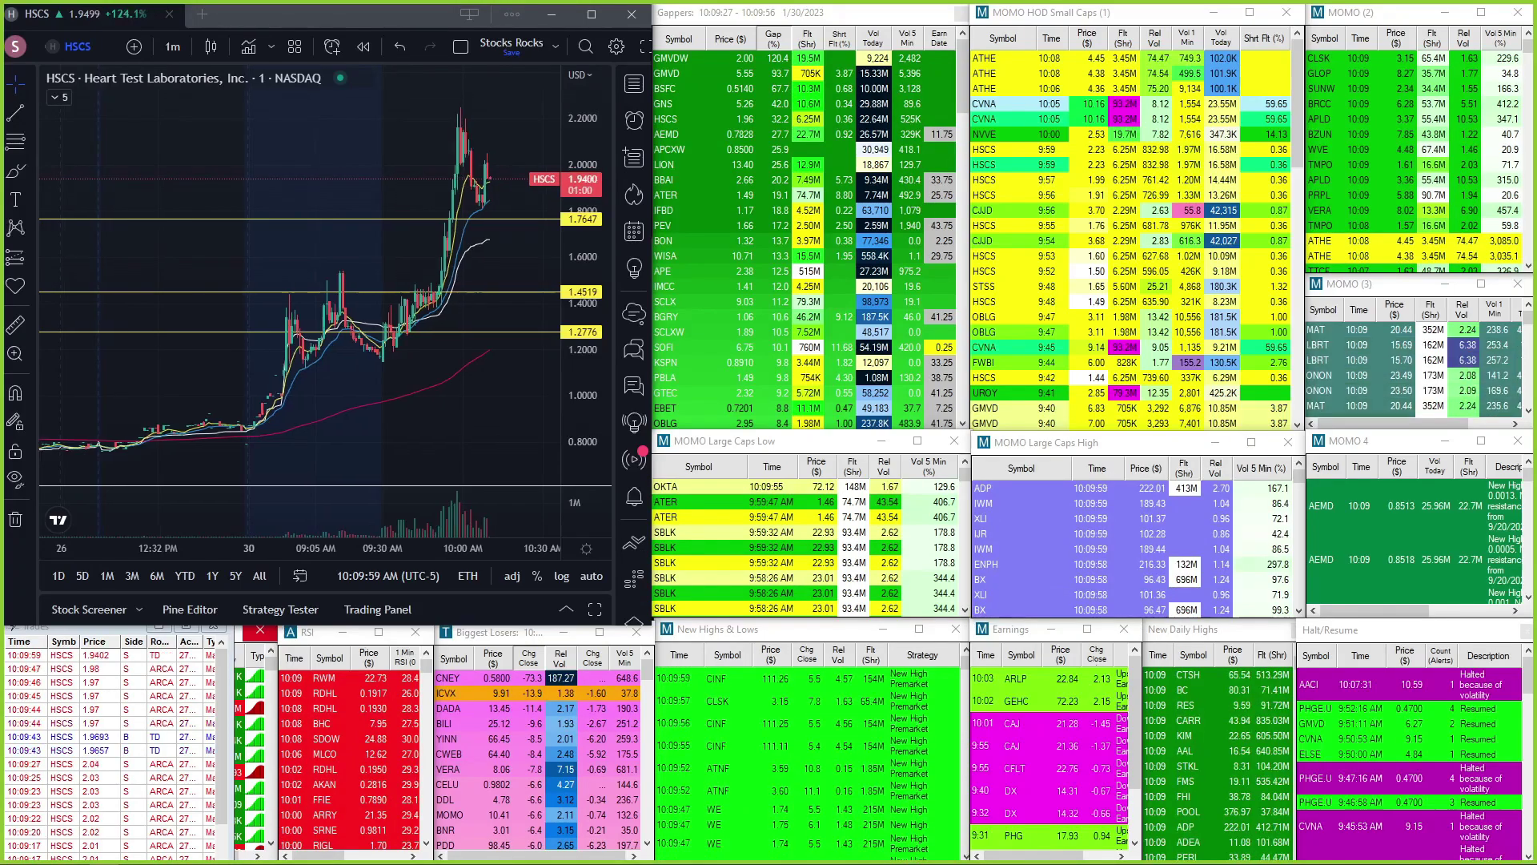
pyautogui.write('GNS')
pyautogui.press('Return')
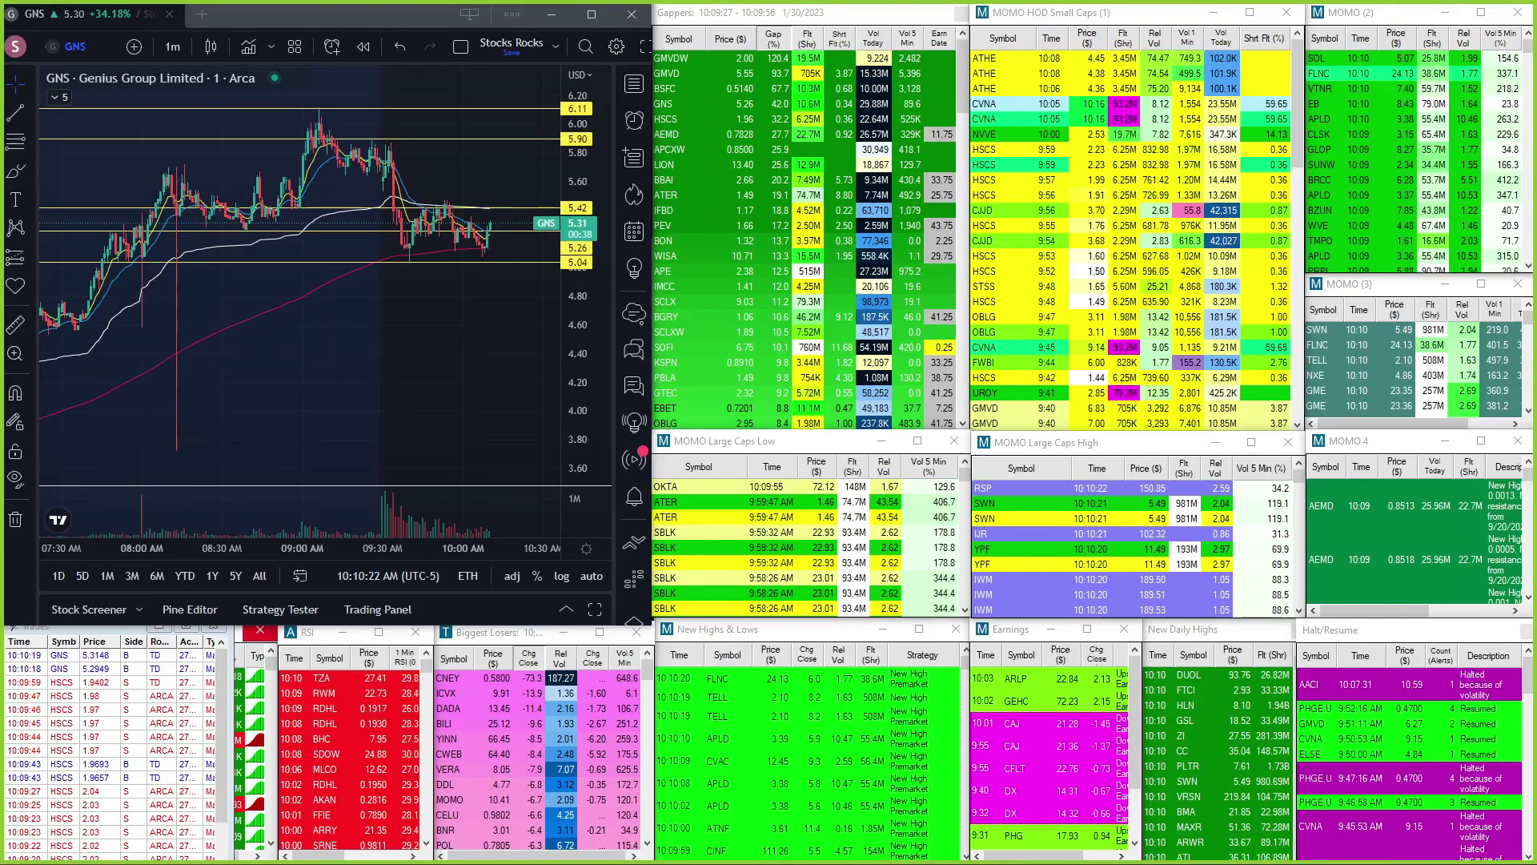
pyautogui.scroll(3, 318, 301)
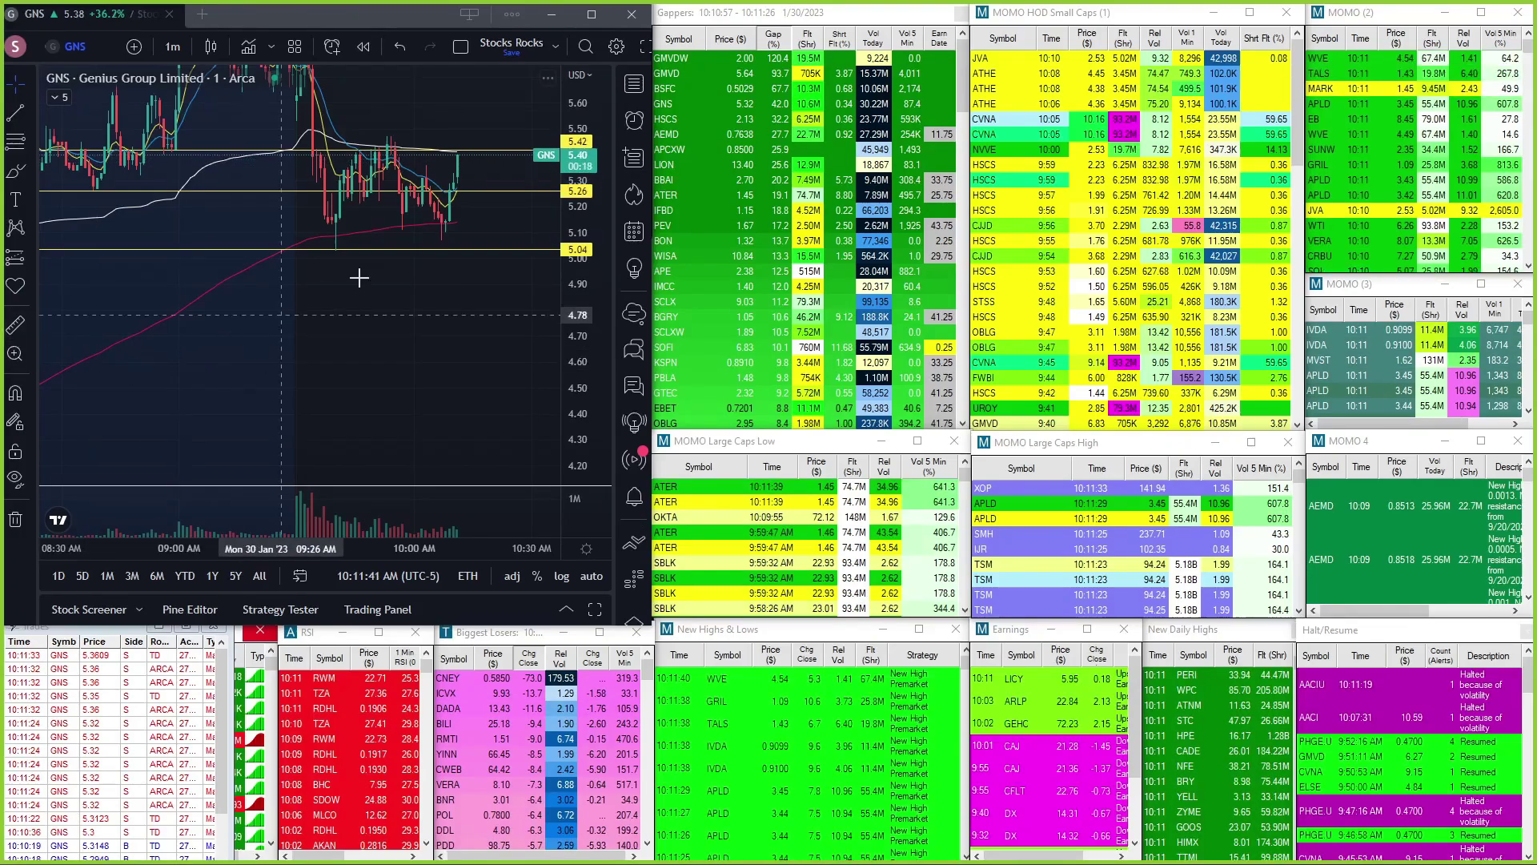
pyautogui.scroll(1, 439, 385)
pyautogui.scroll(1, 428, 402)
pyautogui.scroll(1, 428, 401)
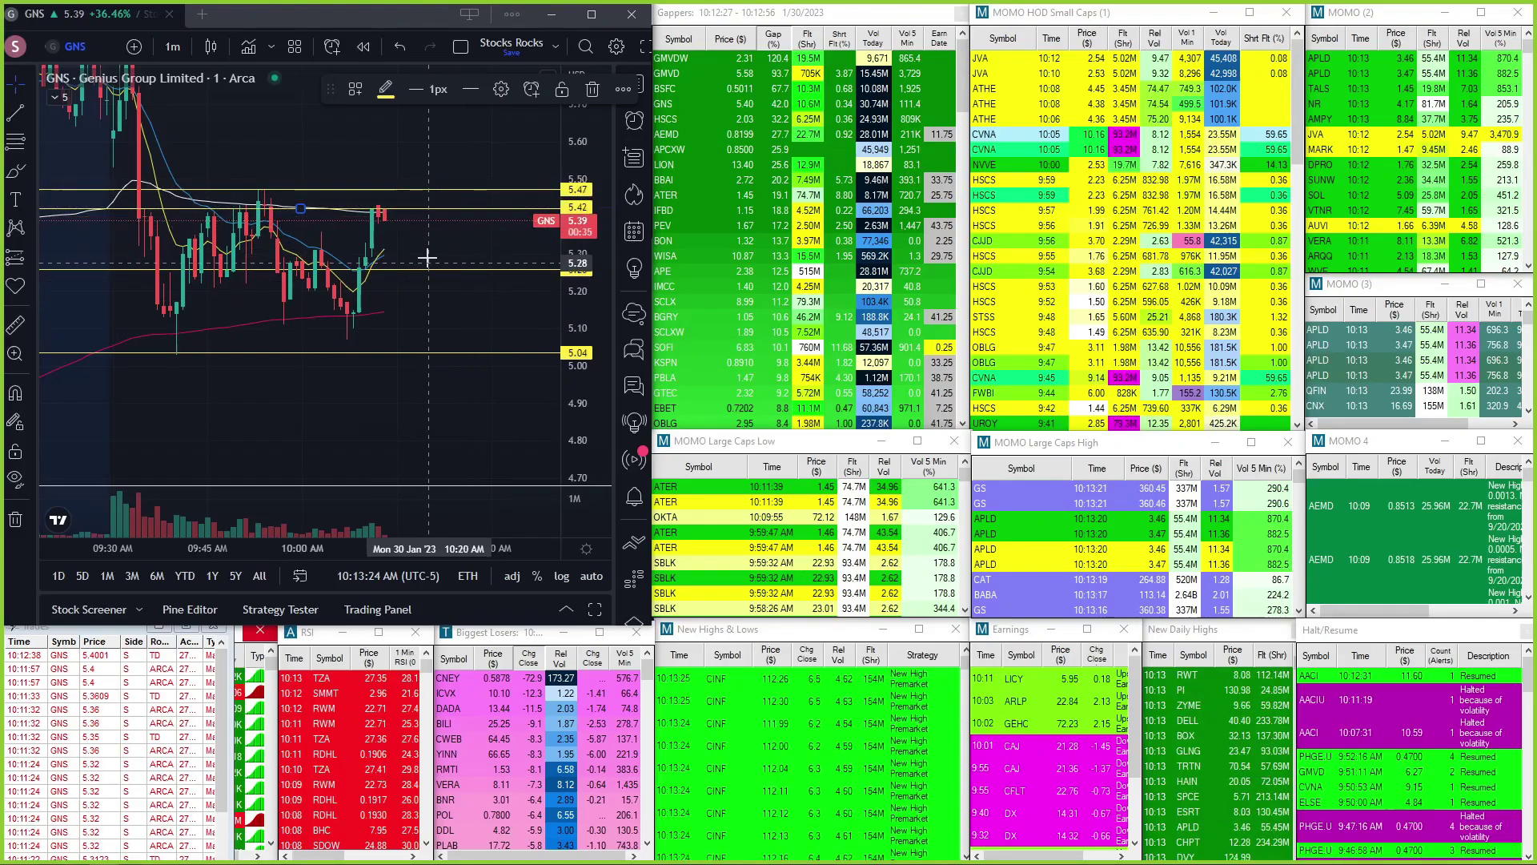
pyautogui.write('AEMD')
pyautogui.click(403, 419)
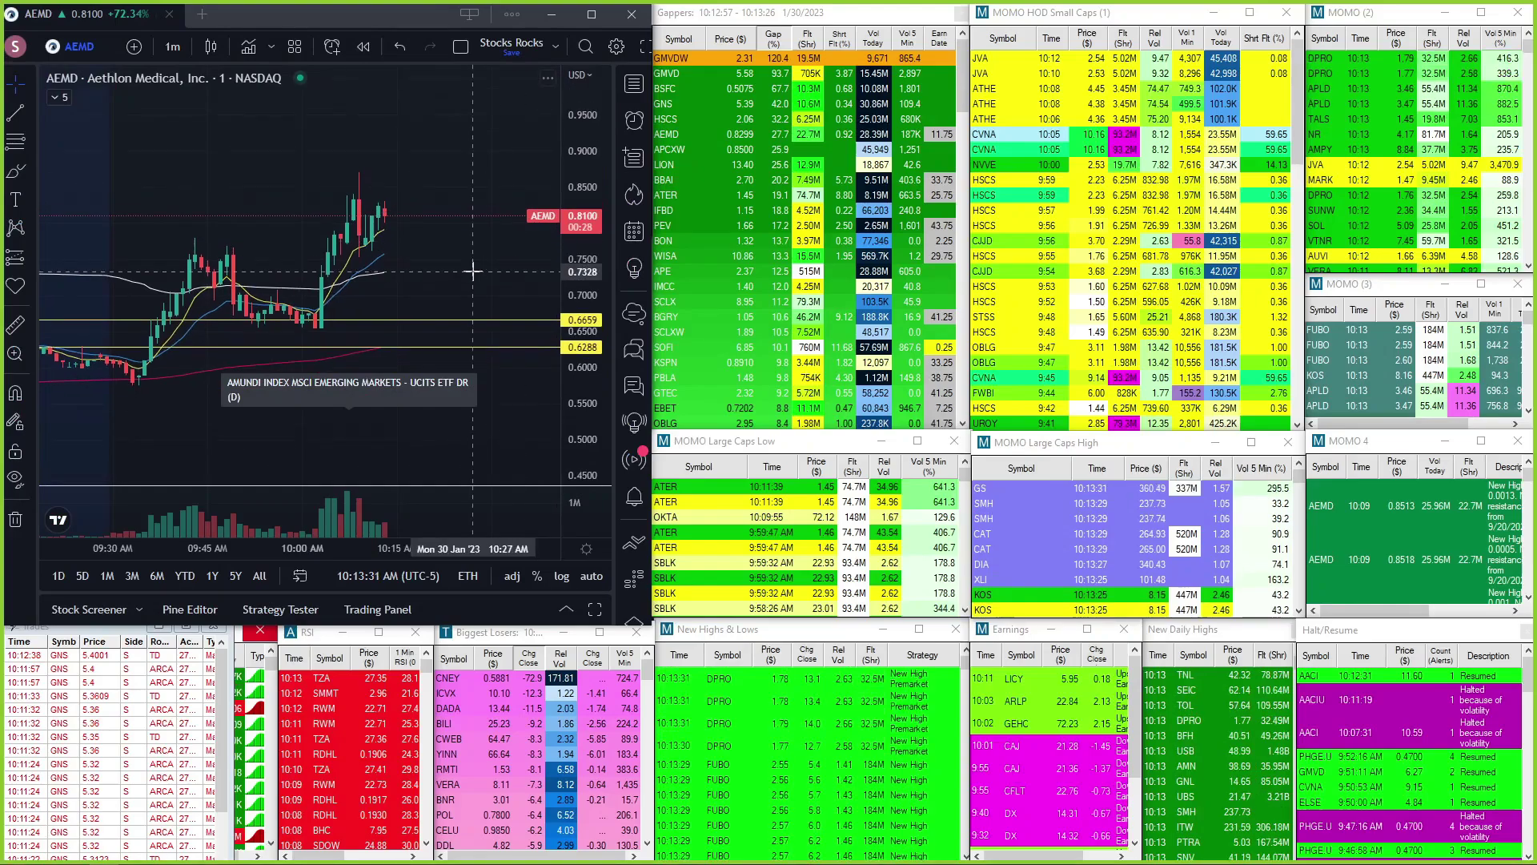
pyautogui.press('Down')
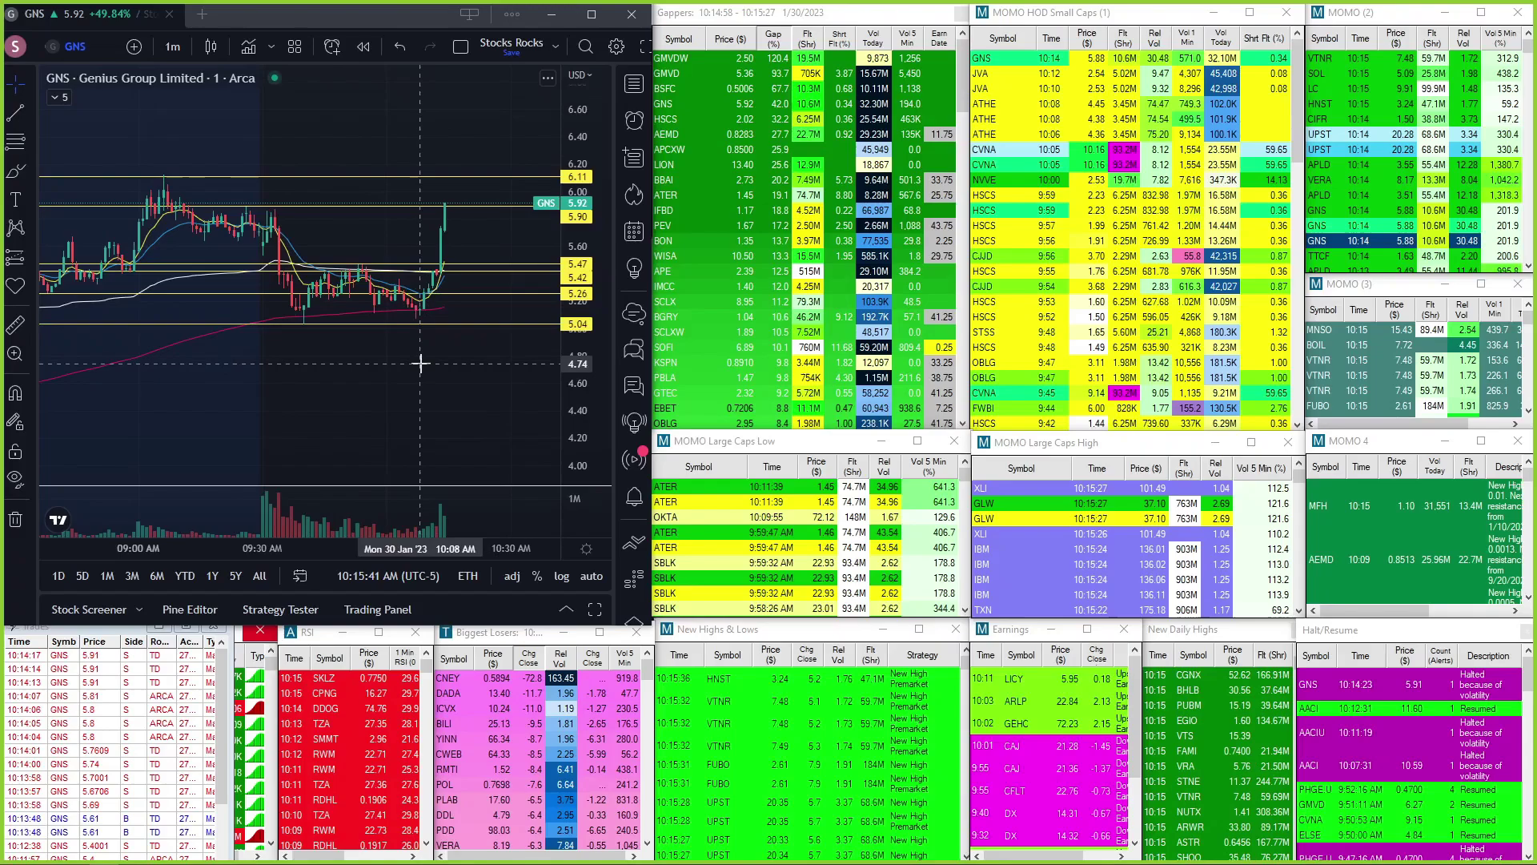
pyautogui.moveTo(108, 138)
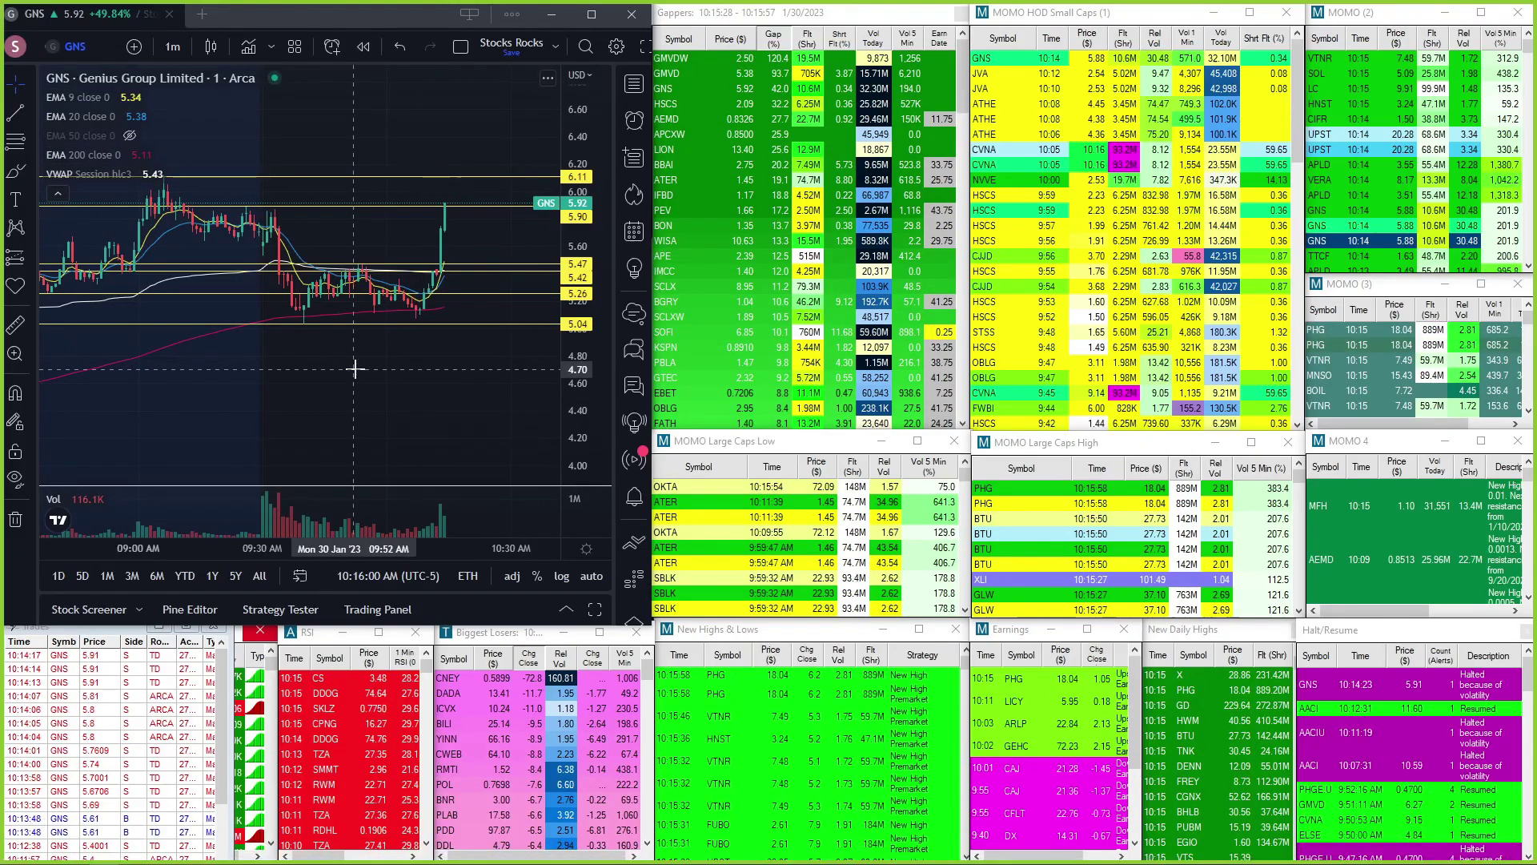
pyautogui.write('HSCS')
pyautogui.press('Return')
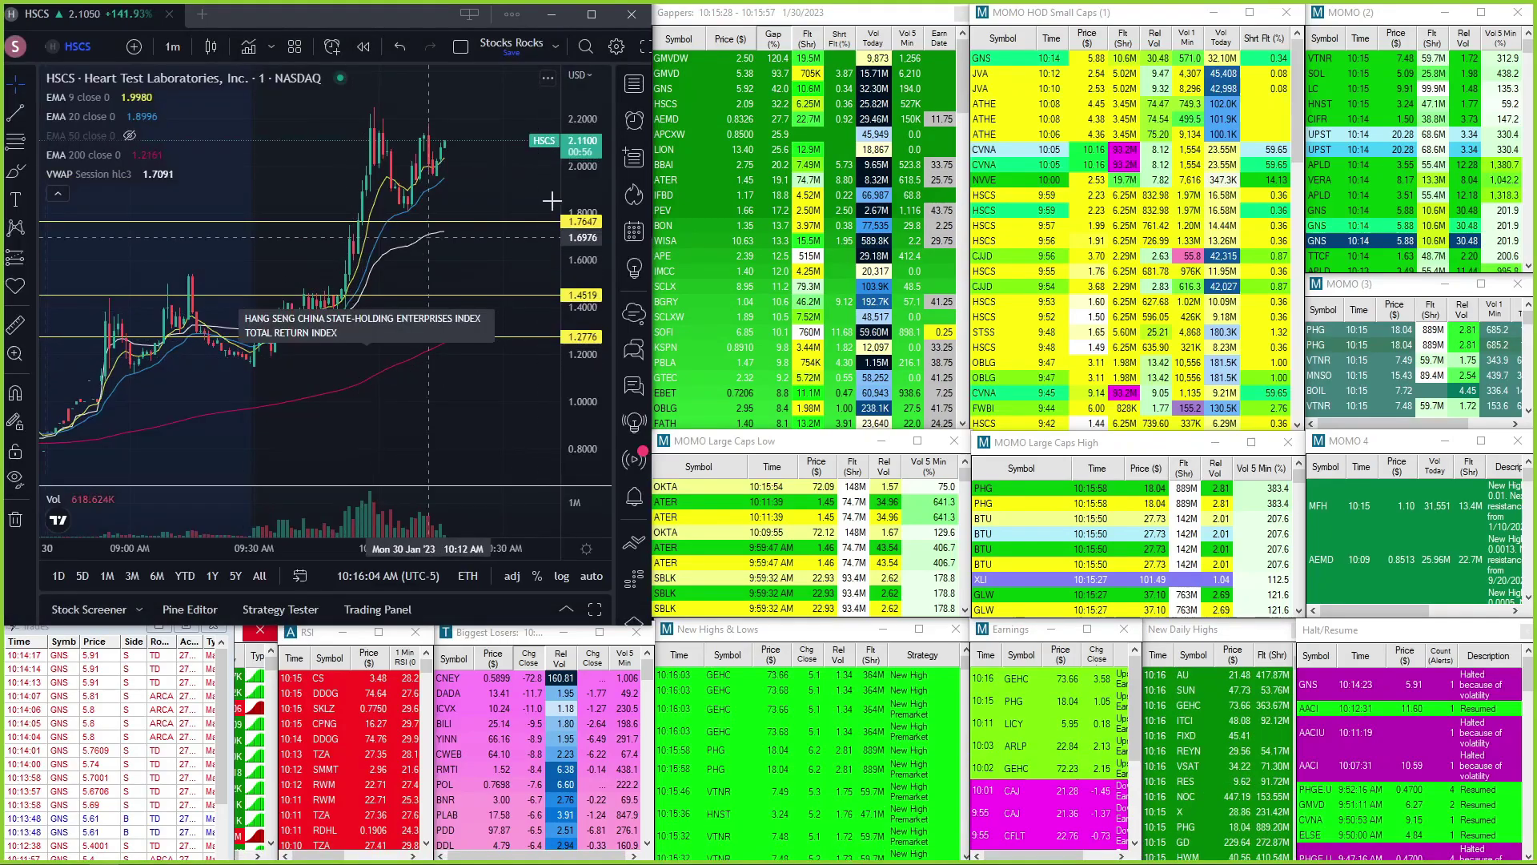
pyautogui.write('GNS')
pyautogui.press('Return')
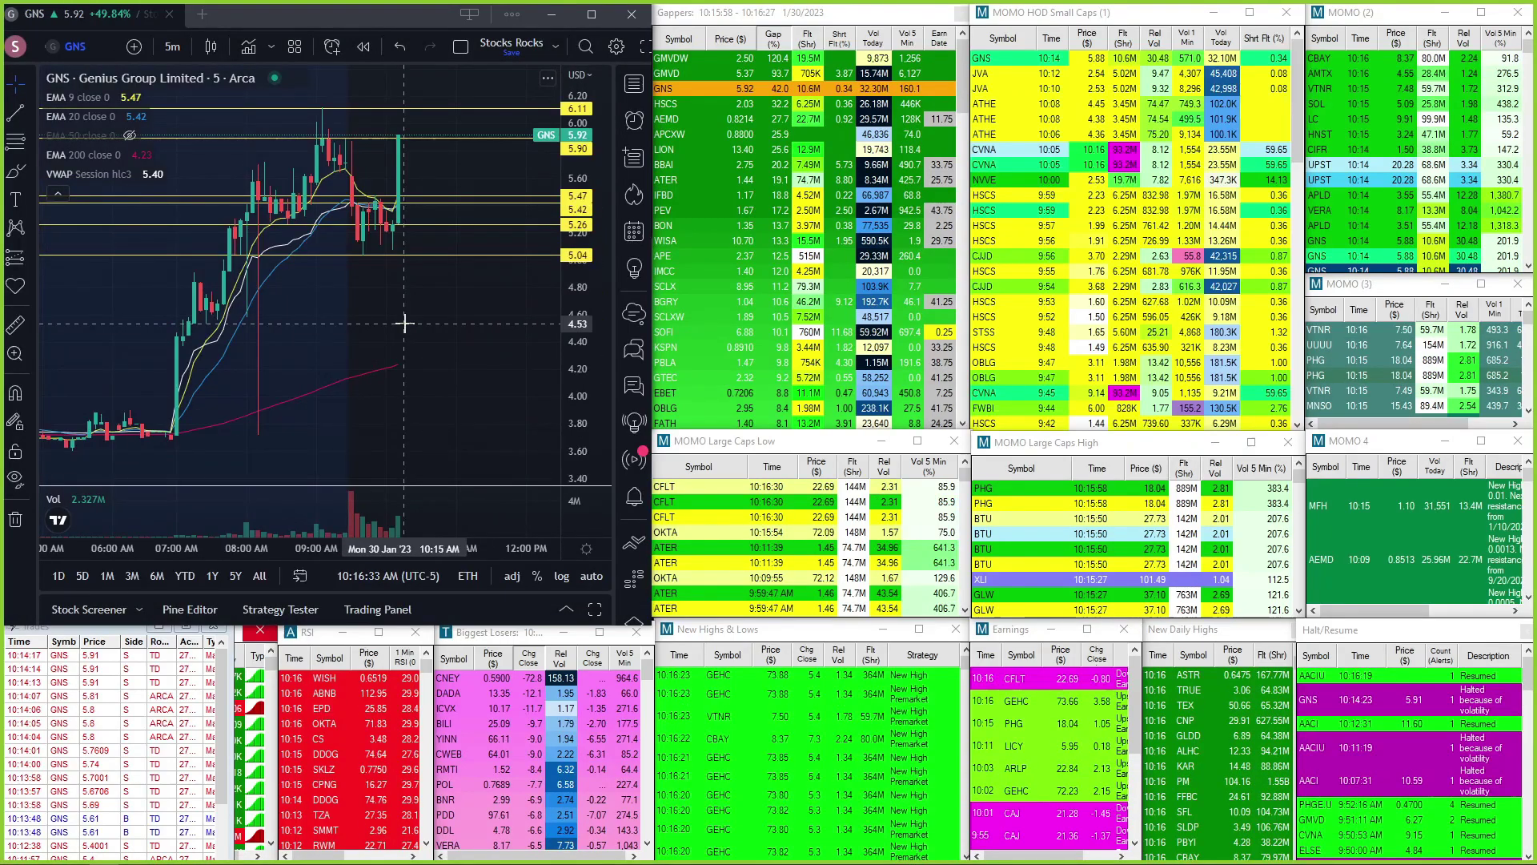
pyautogui.moveTo(403, 322); pyautogui.dragTo(502, 370)
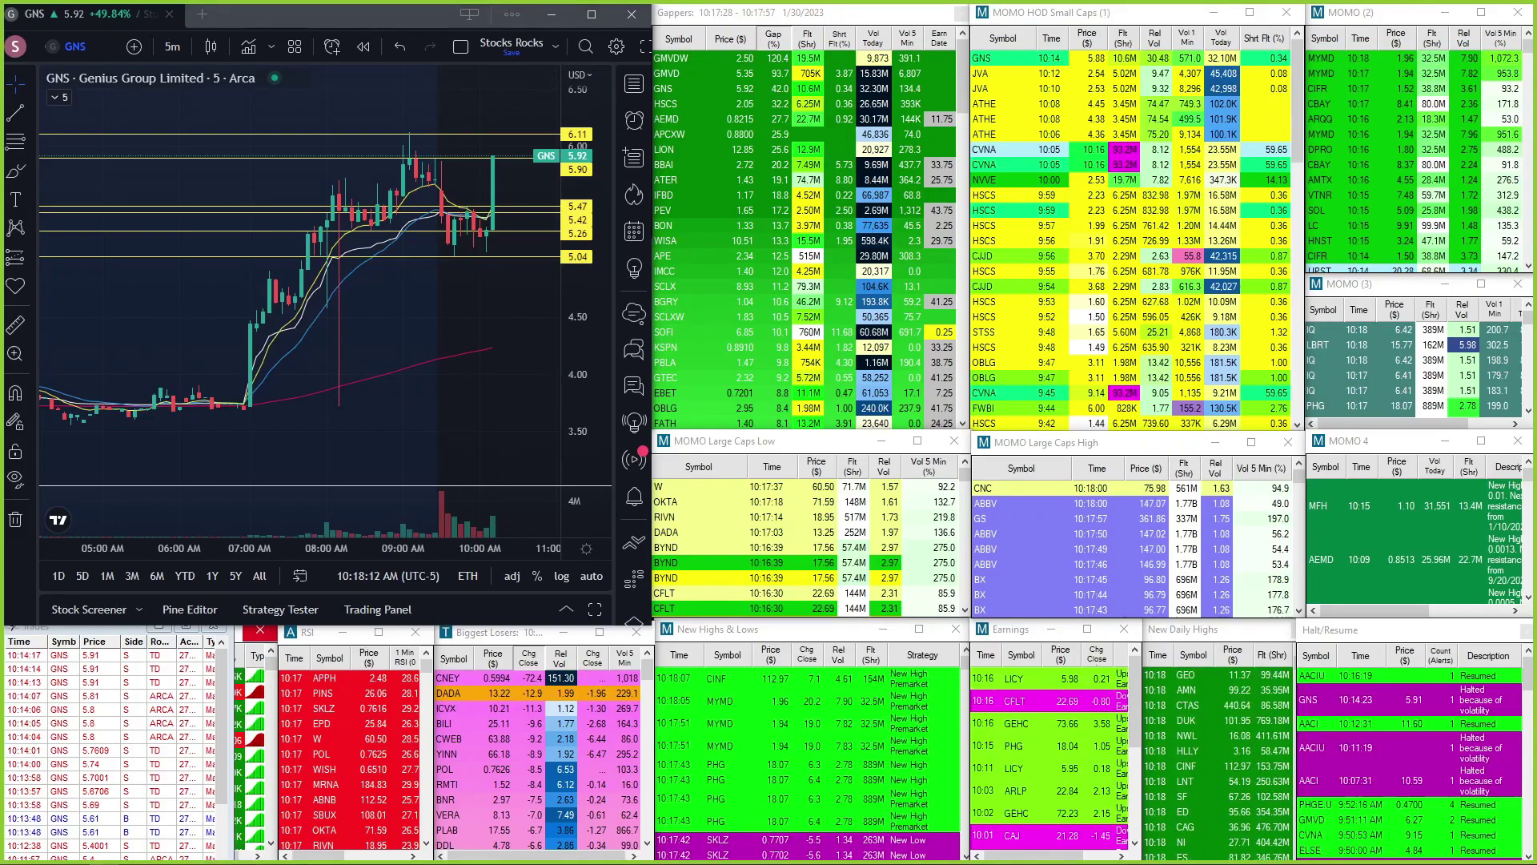
pyautogui.write('HSCS')
pyautogui.press('Return')
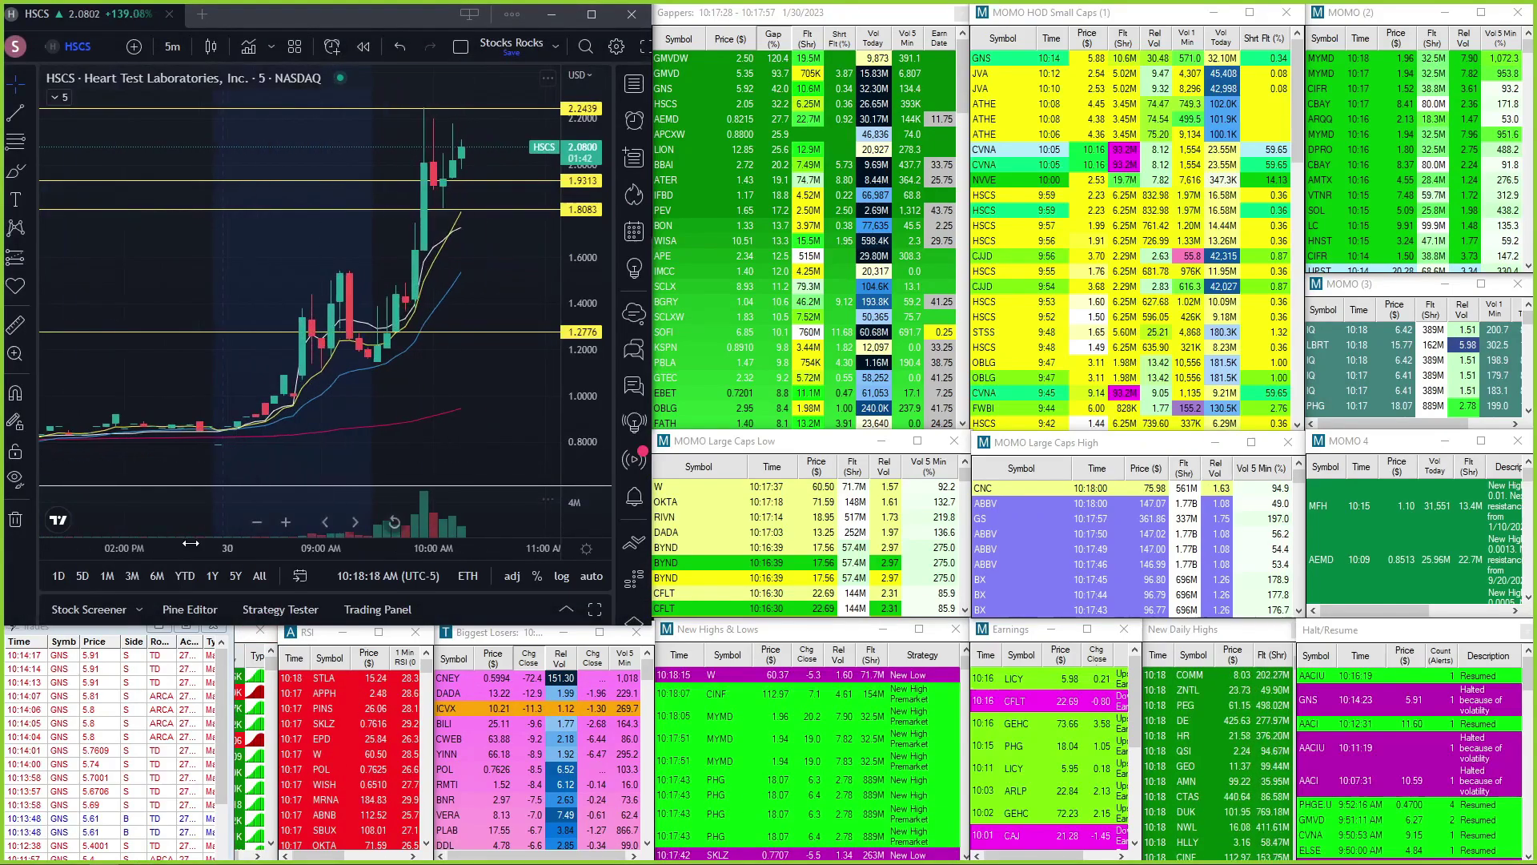
pyautogui.press('1')
pyautogui.press('Return')
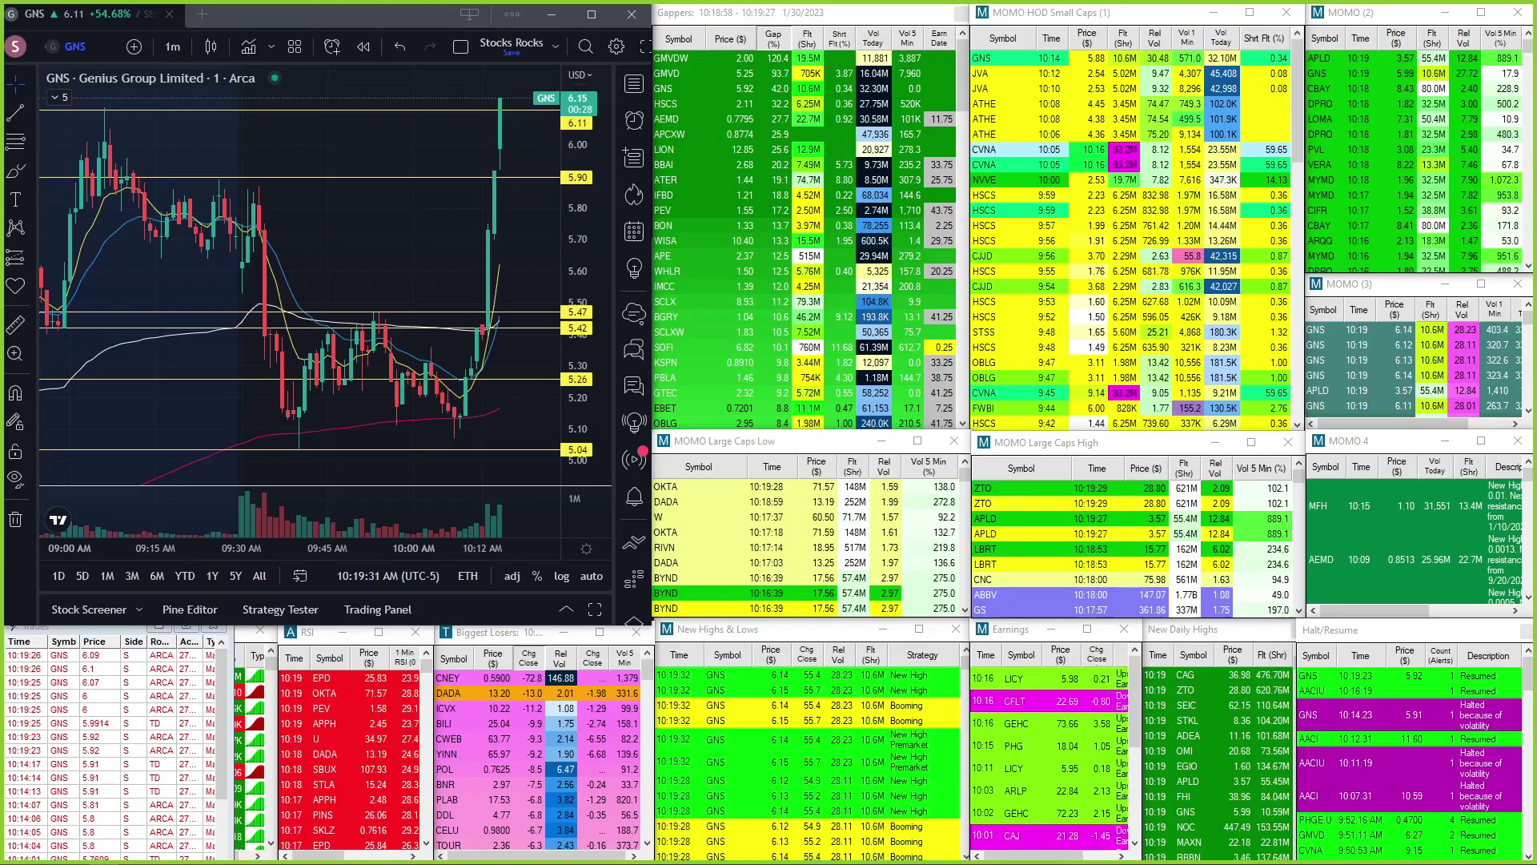
pyautogui.scroll(-3, 351, 393)
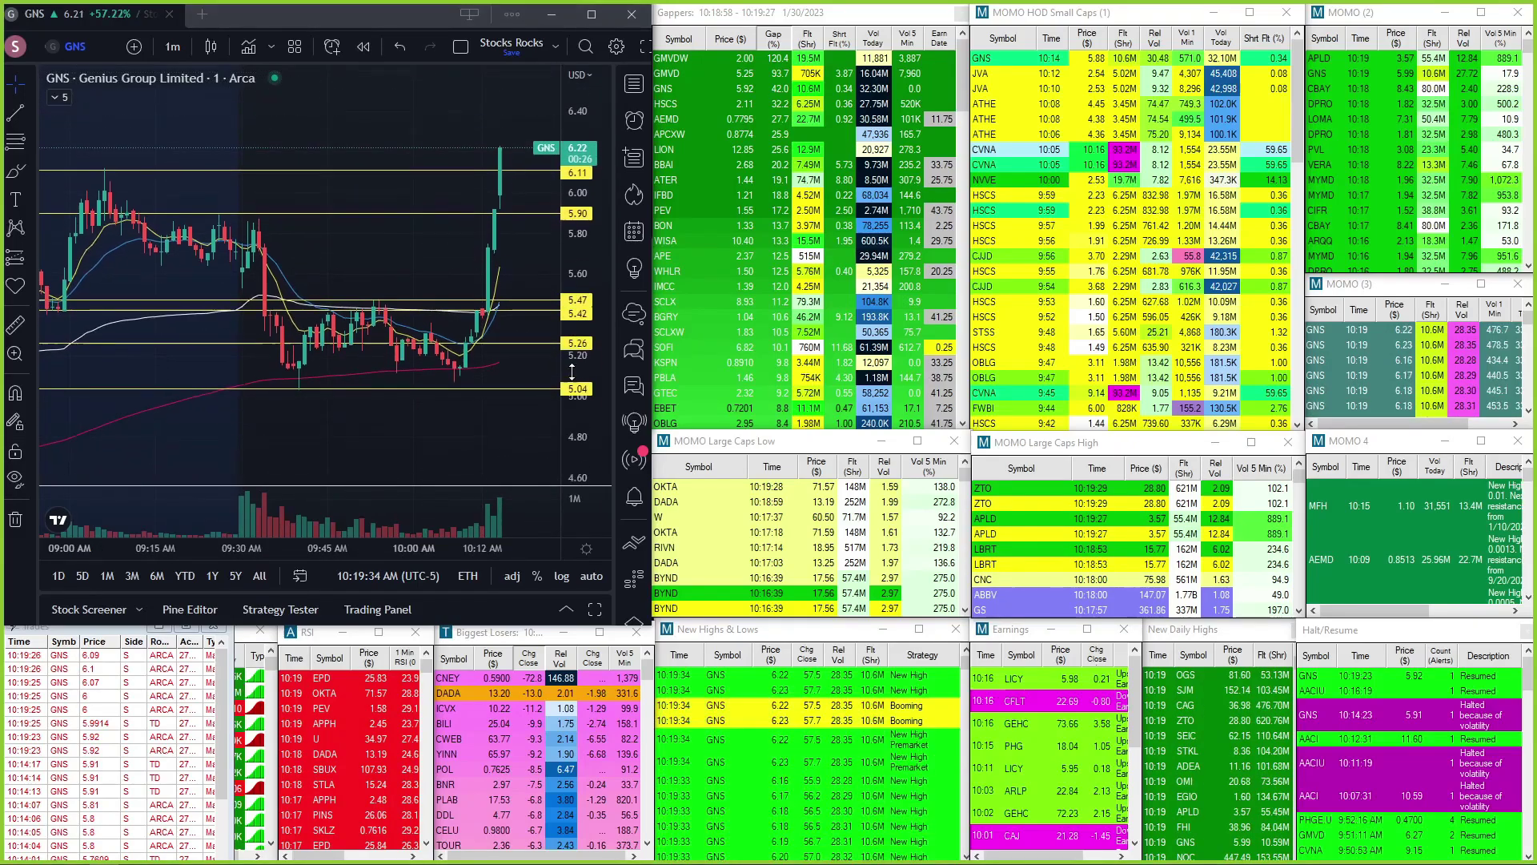
pyautogui.scroll(1, 351, 393)
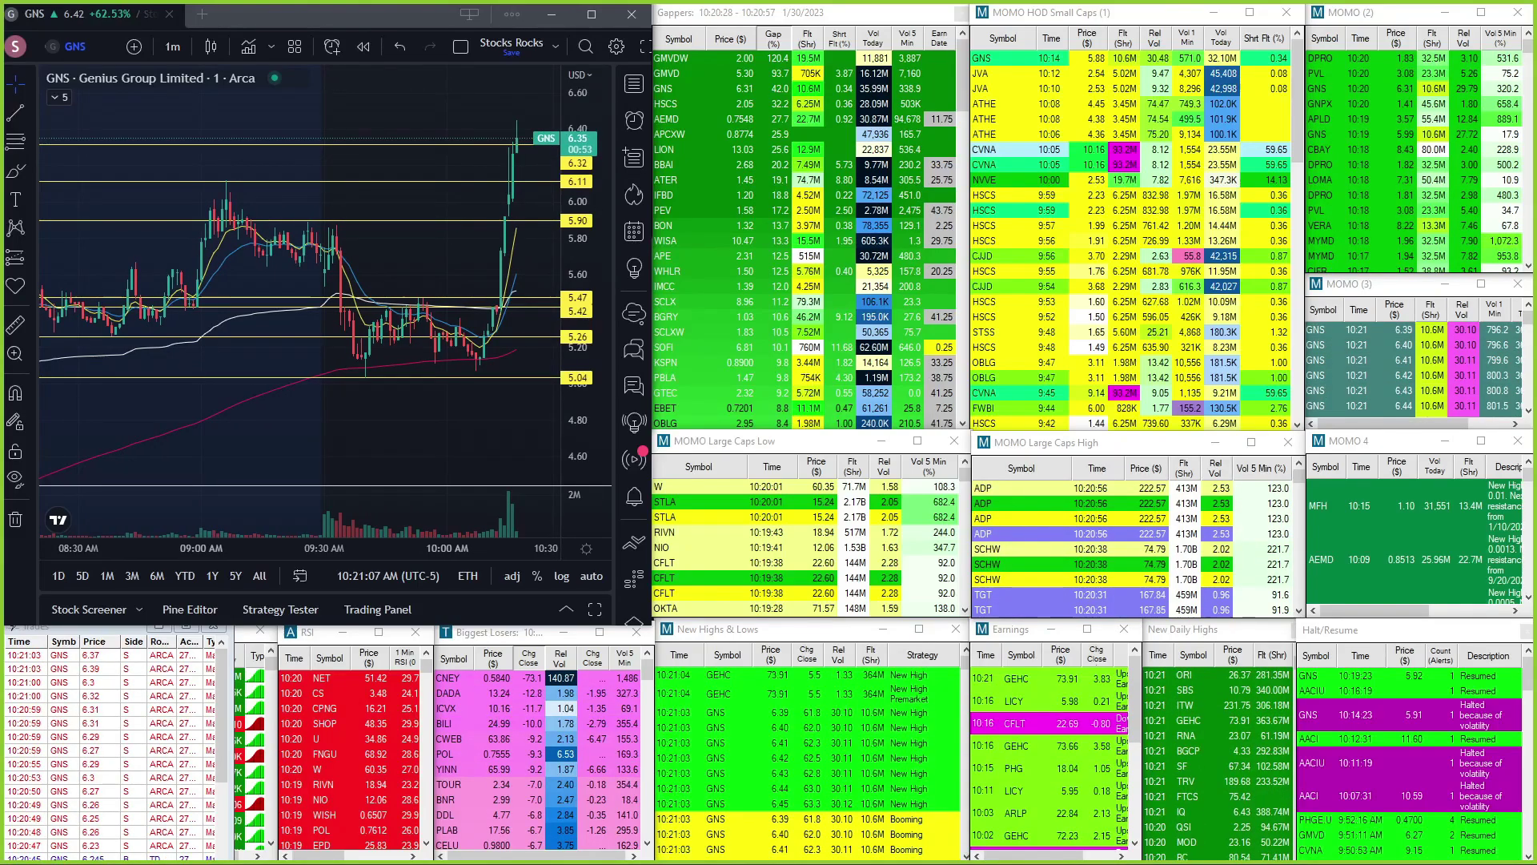
pyautogui.press('5')
pyautogui.press('Return')
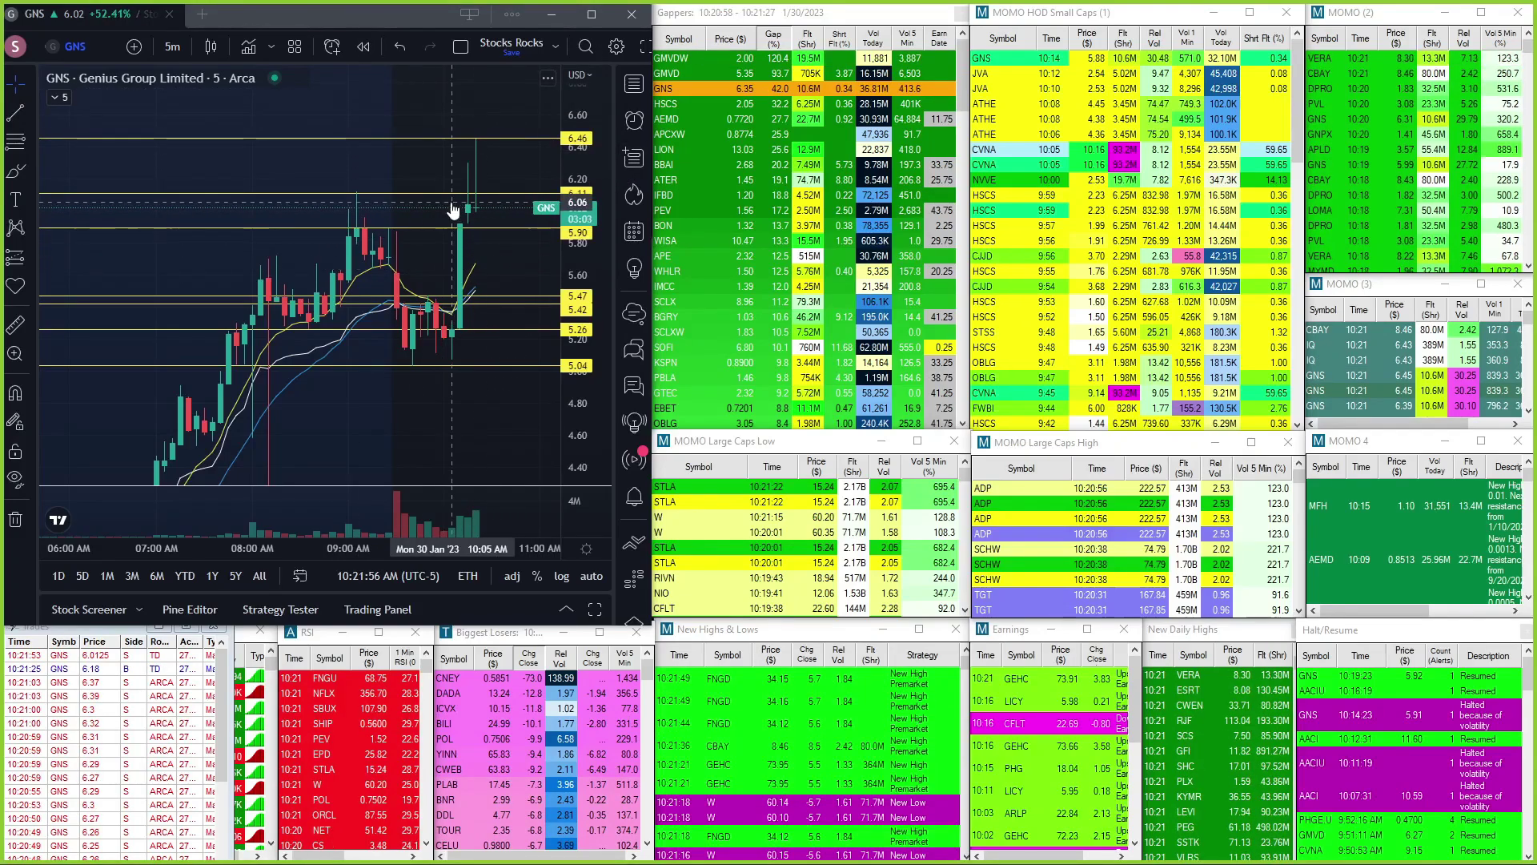
pyautogui.scroll(2, 463, 348)
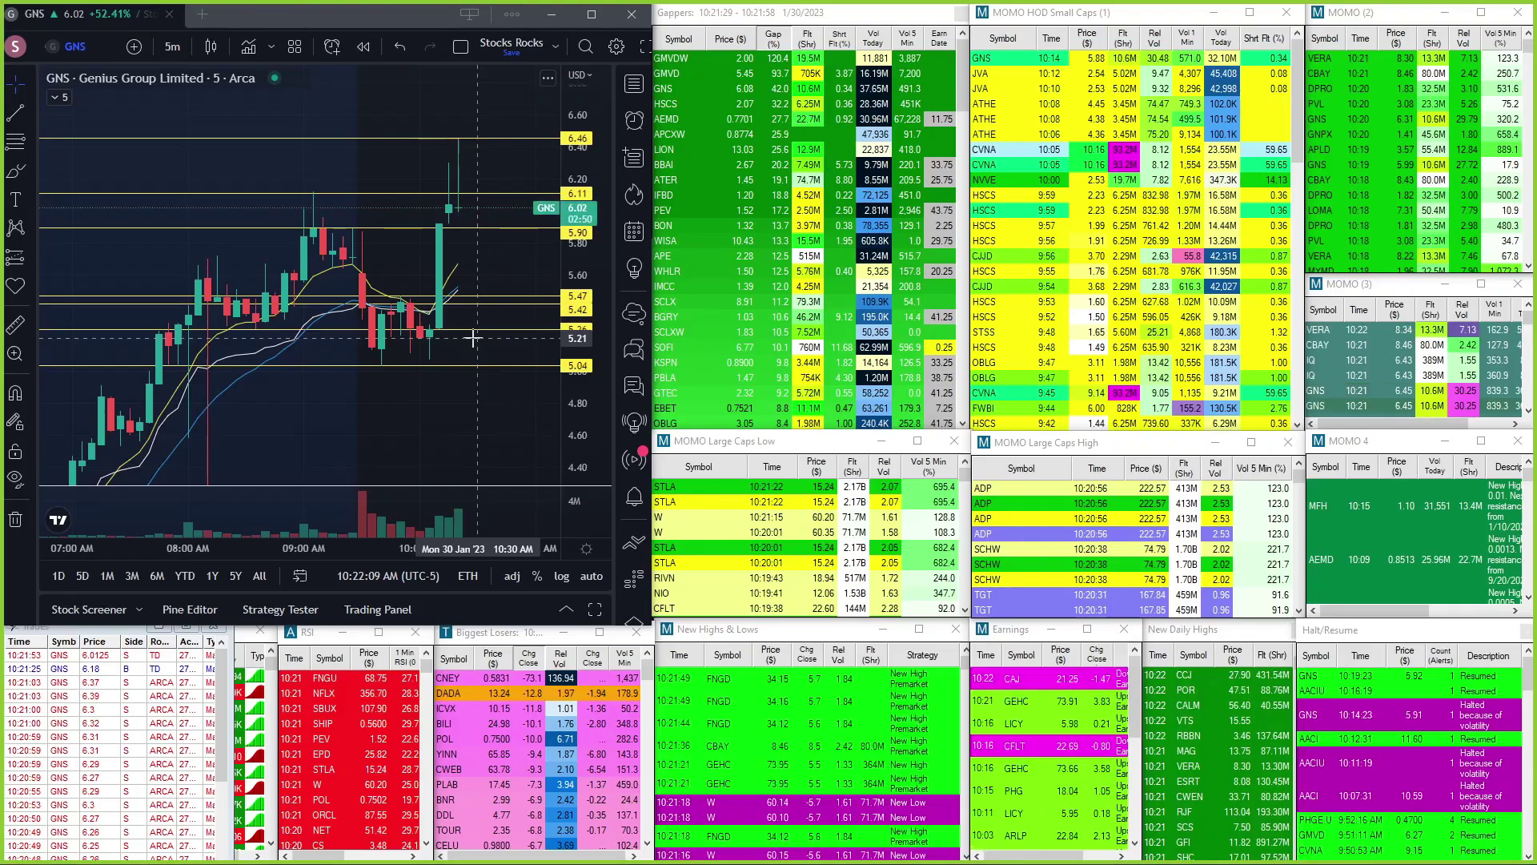
pyautogui.press('1')
pyautogui.press('Return')
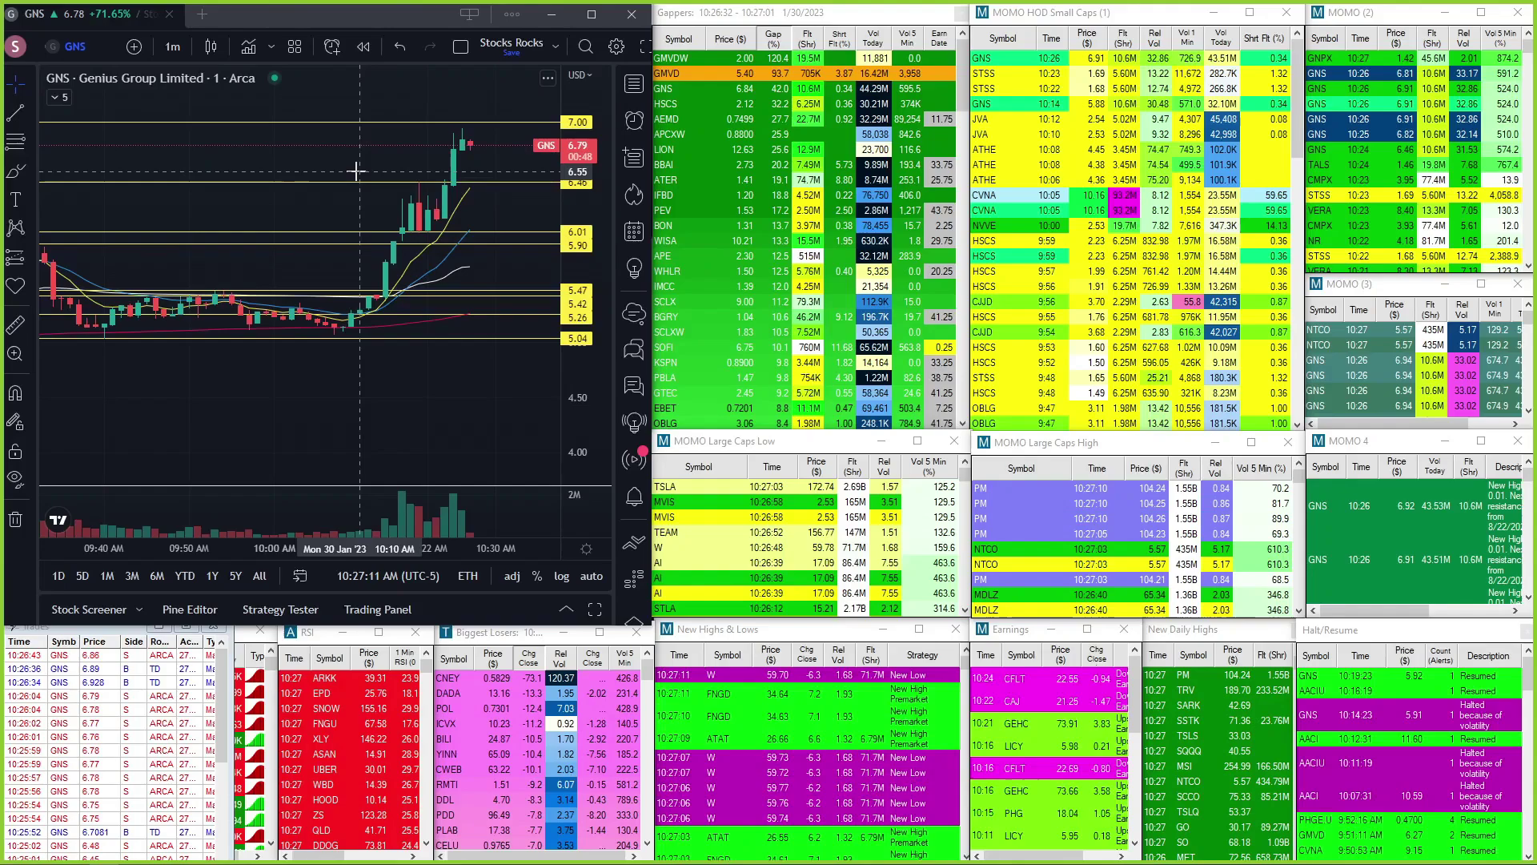
pyautogui.scroll(2, 356, 171)
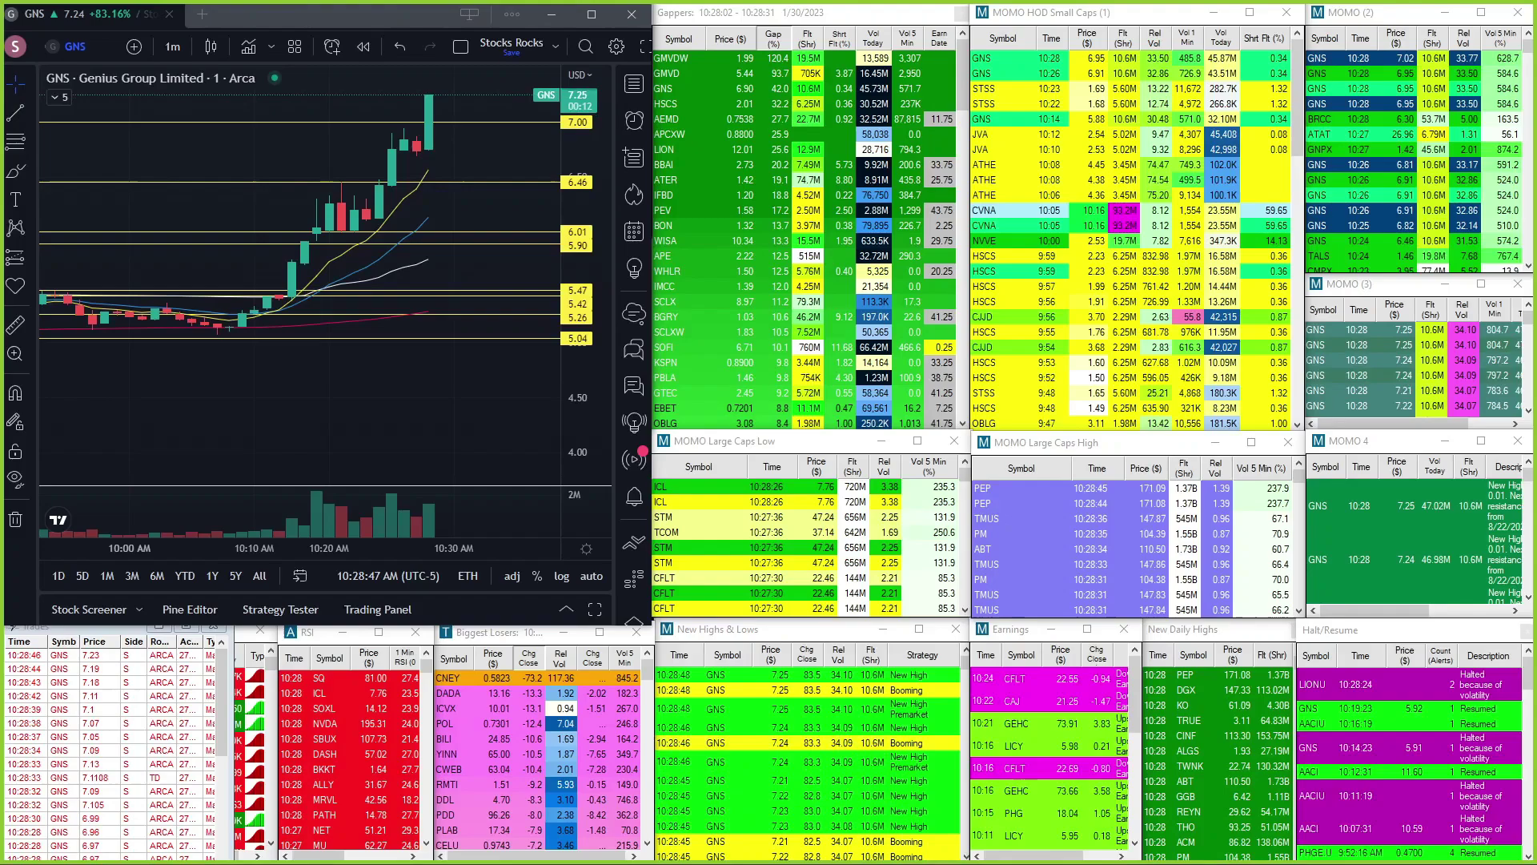
pyautogui.write('30')
# - View GNS on 30-minute, then hourly candles, squeezing the price scale to fit its history
pyautogui.press('Return')
pyautogui.click(130, 577)
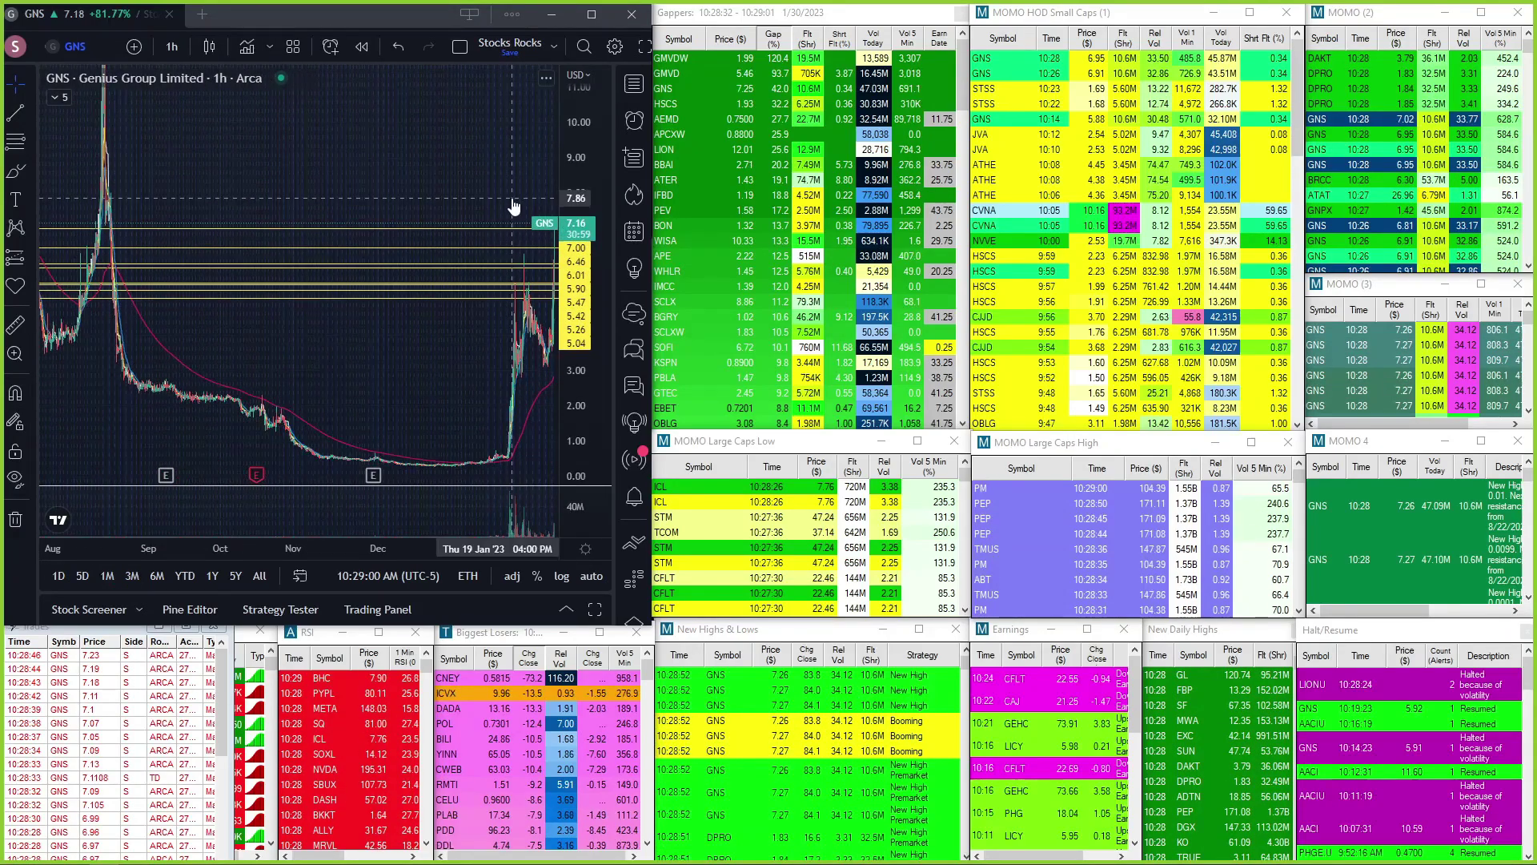
pyautogui.moveTo(564, 161)
pyautogui.mouseDown()
pyautogui.moveTo(568, 199)
pyautogui.moveTo(509, 204)
pyautogui.mouseUp()
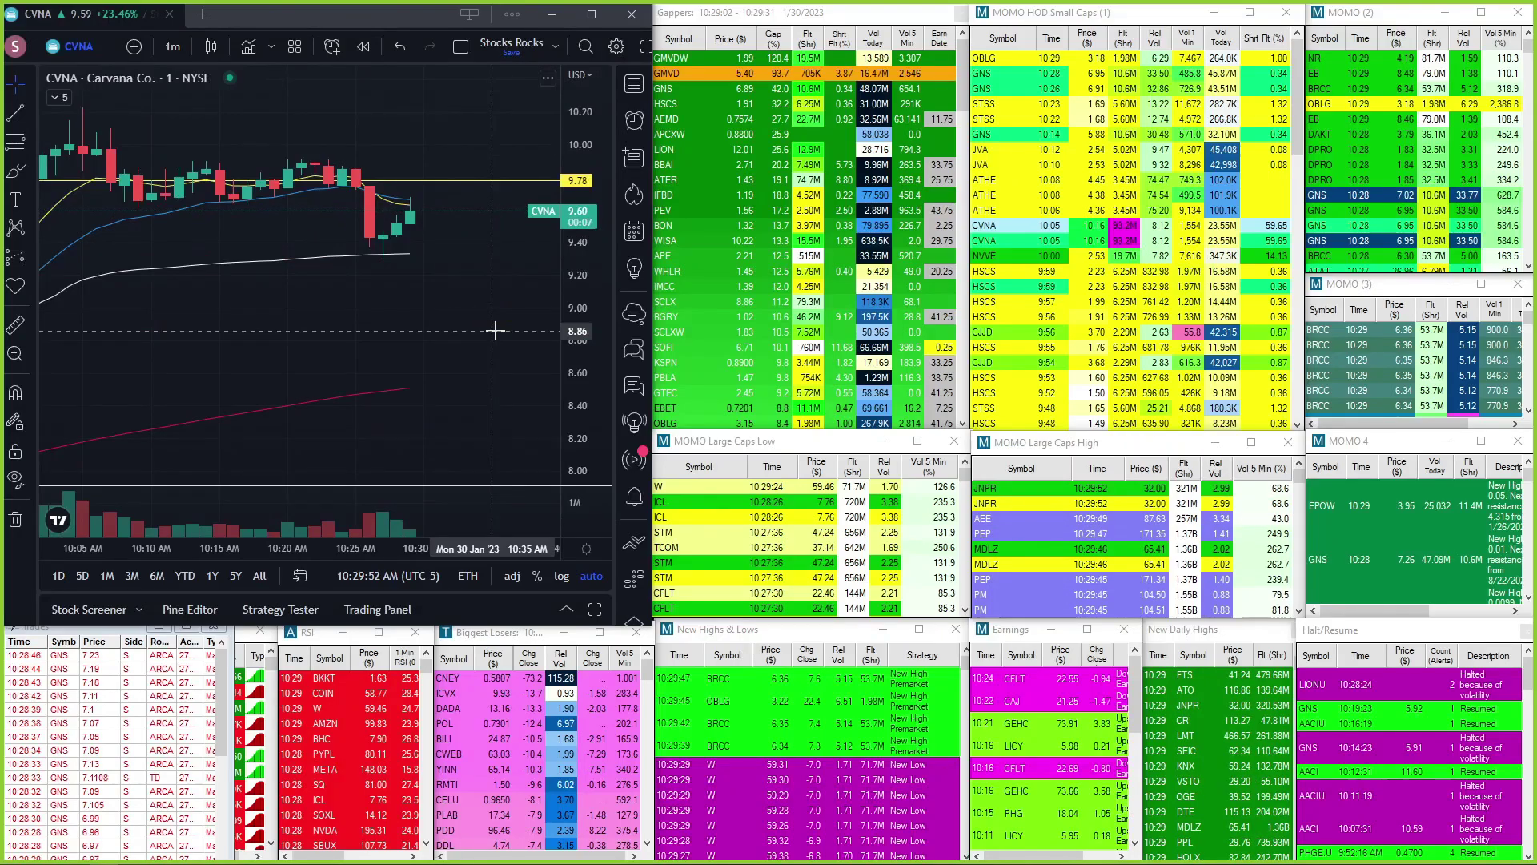
pyautogui.write('HSCS')
# - Load Heart Test Laboratories (HSCS), then Genius Group (GNS)
pyautogui.press('Return')
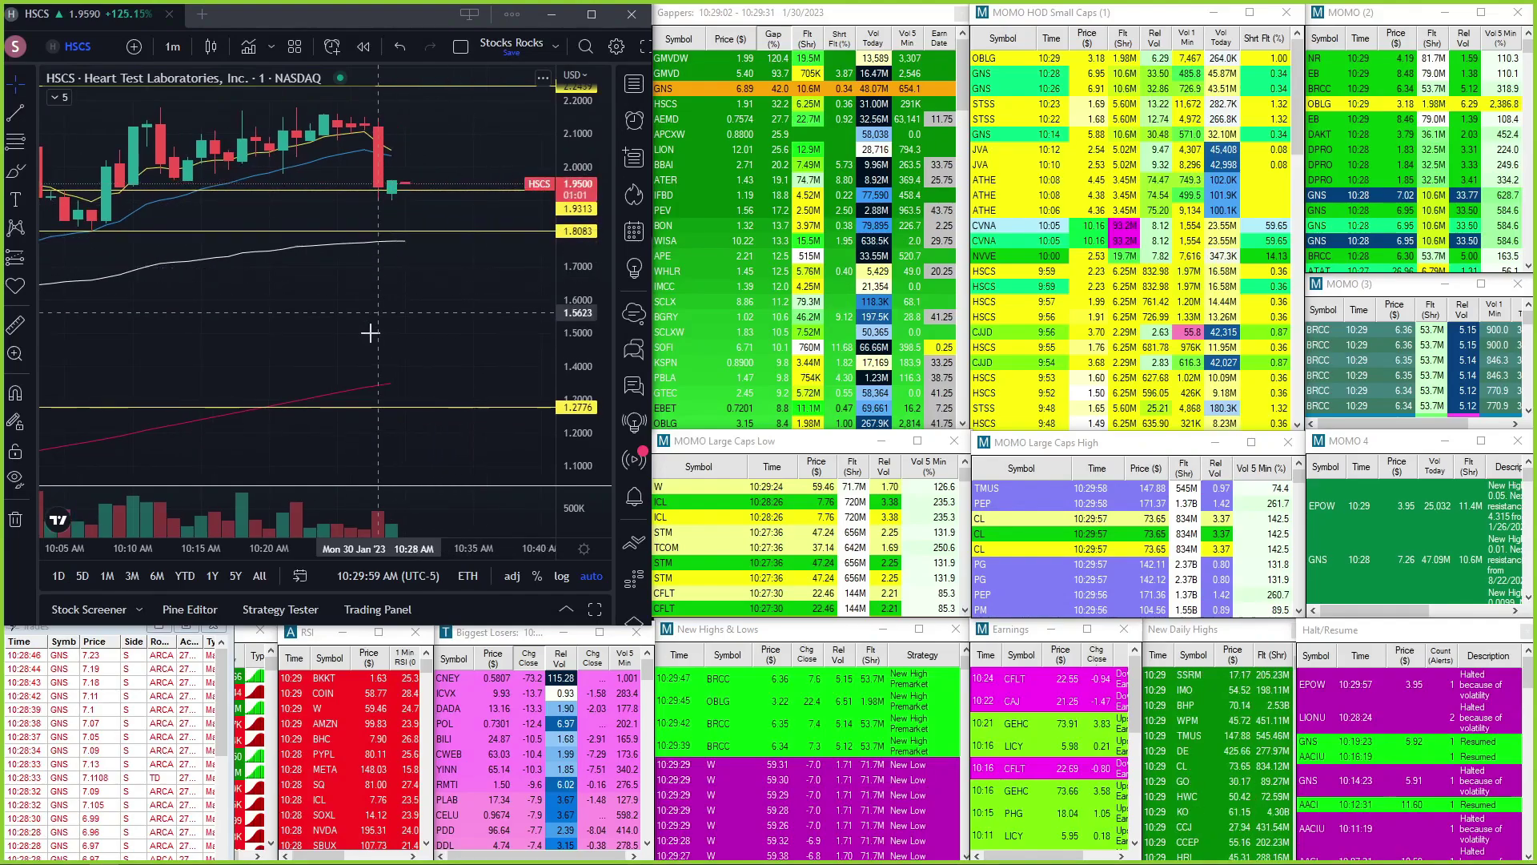
pyautogui.write('GNS')
pyautogui.press('Return')
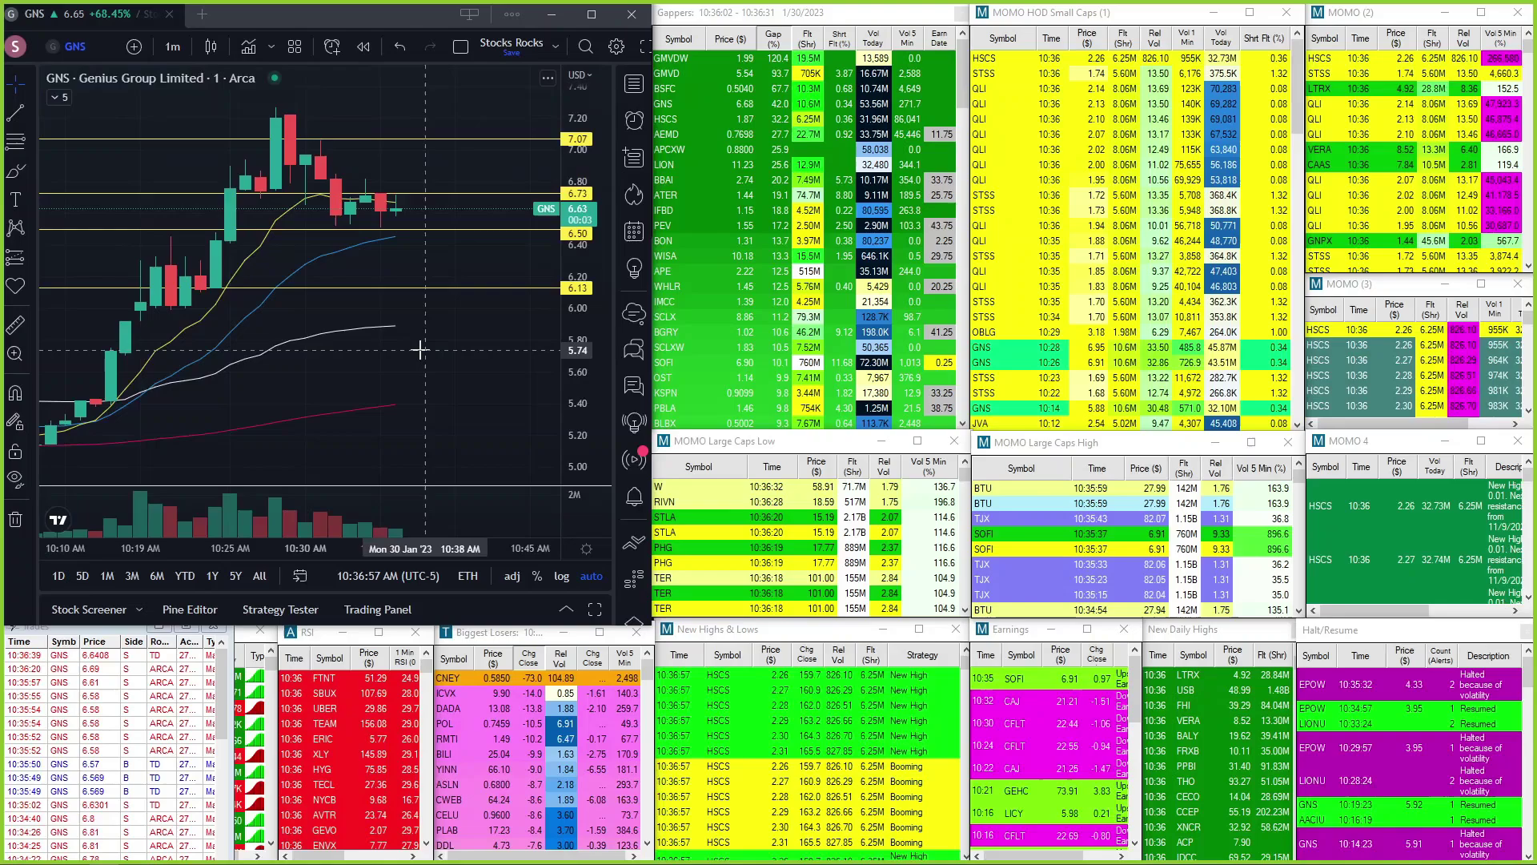
pyautogui.write('HSCS')
pyautogui.press('Return')
pyautogui.scroll(-2, 419, 350)
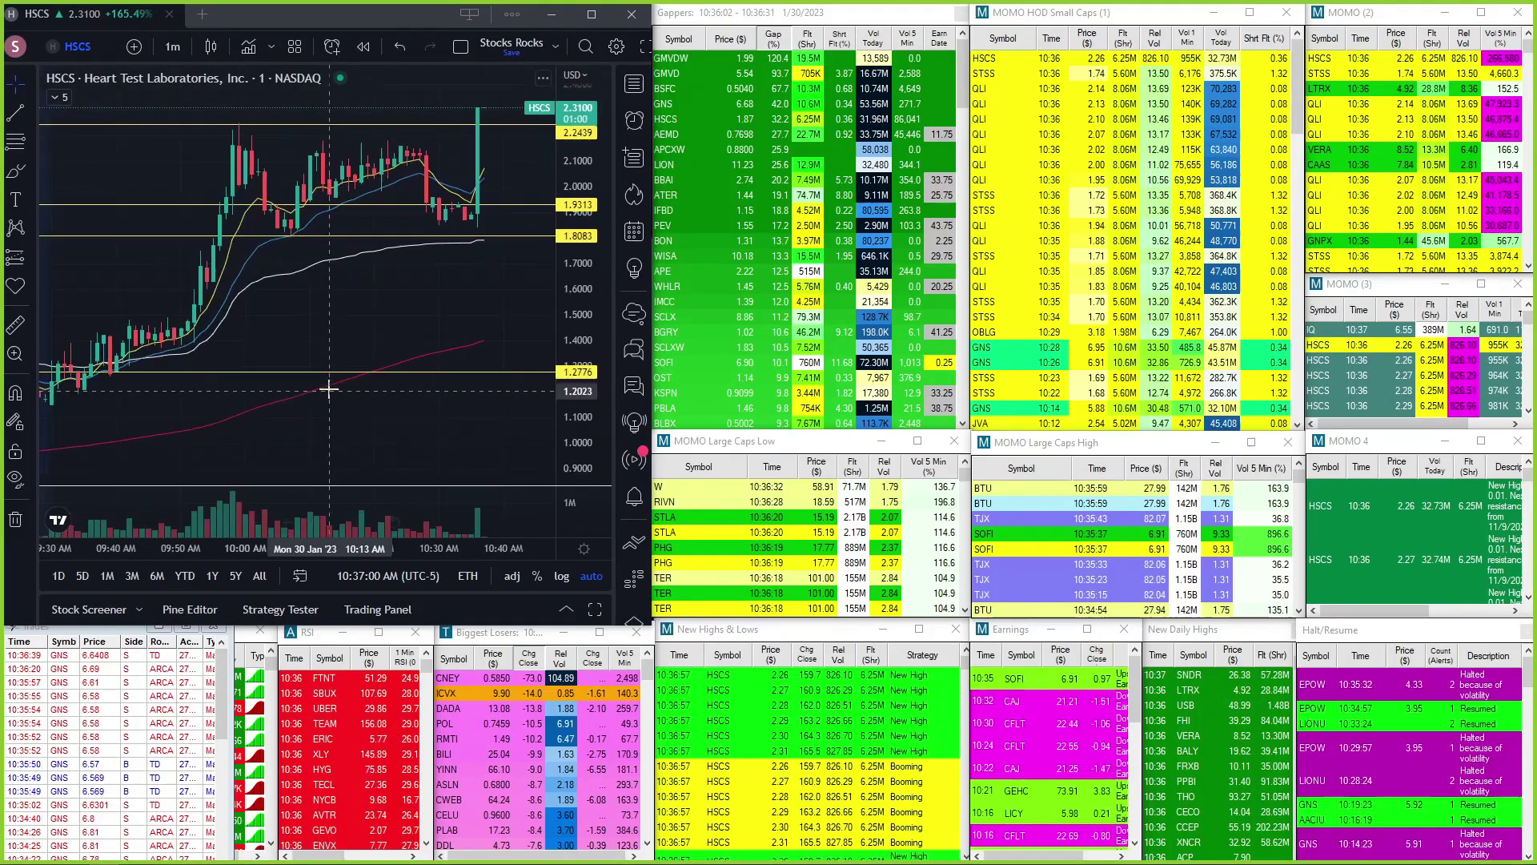
pyautogui.scroll(-2, 360, 373)
pyautogui.scroll(-2, 361, 373)
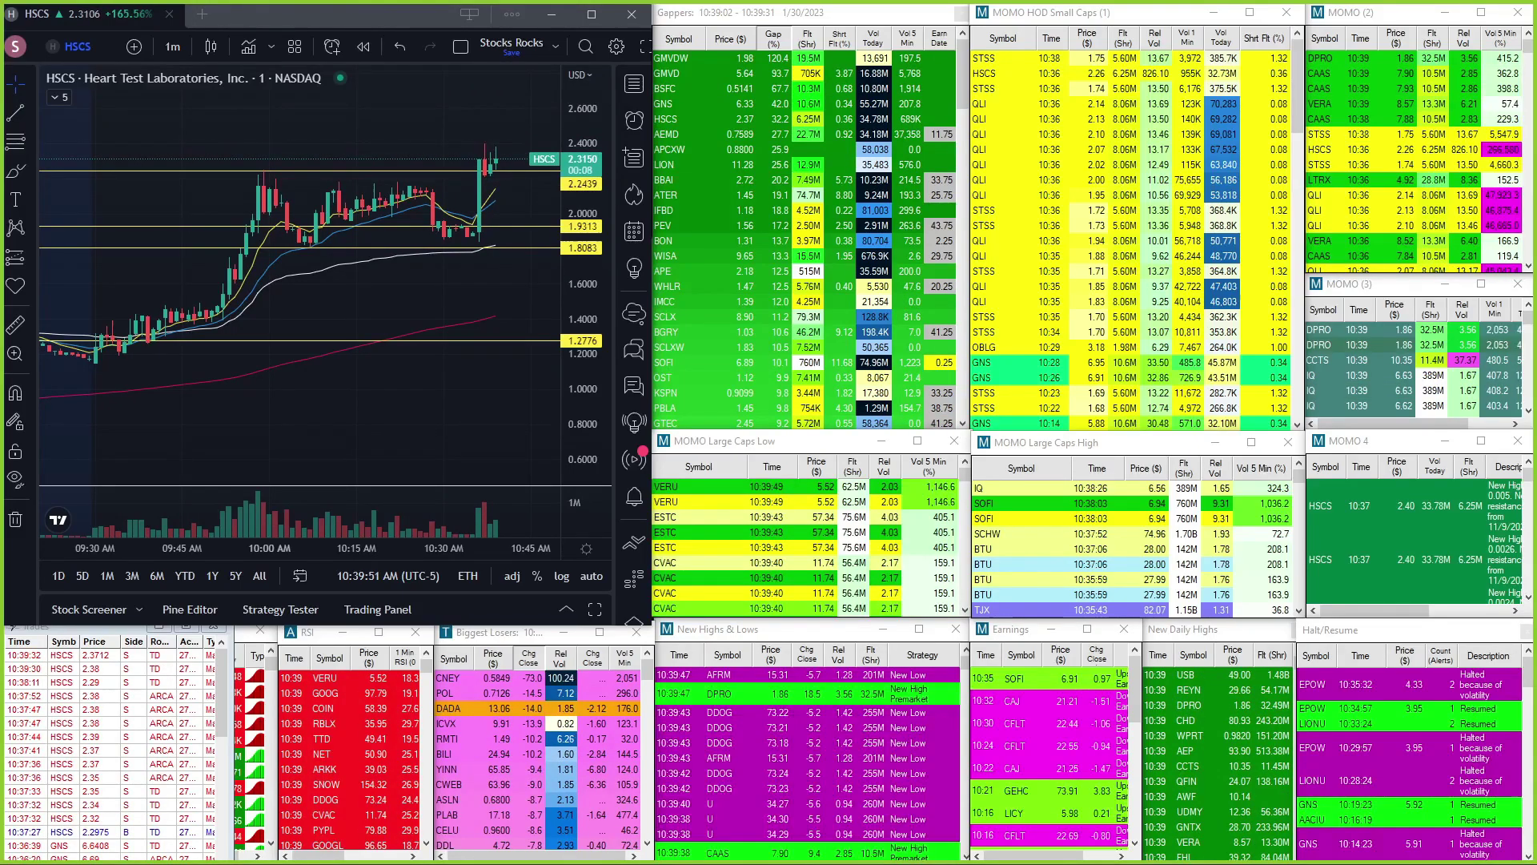
pyautogui.write('EPOW')
pyautogui.press('Return')
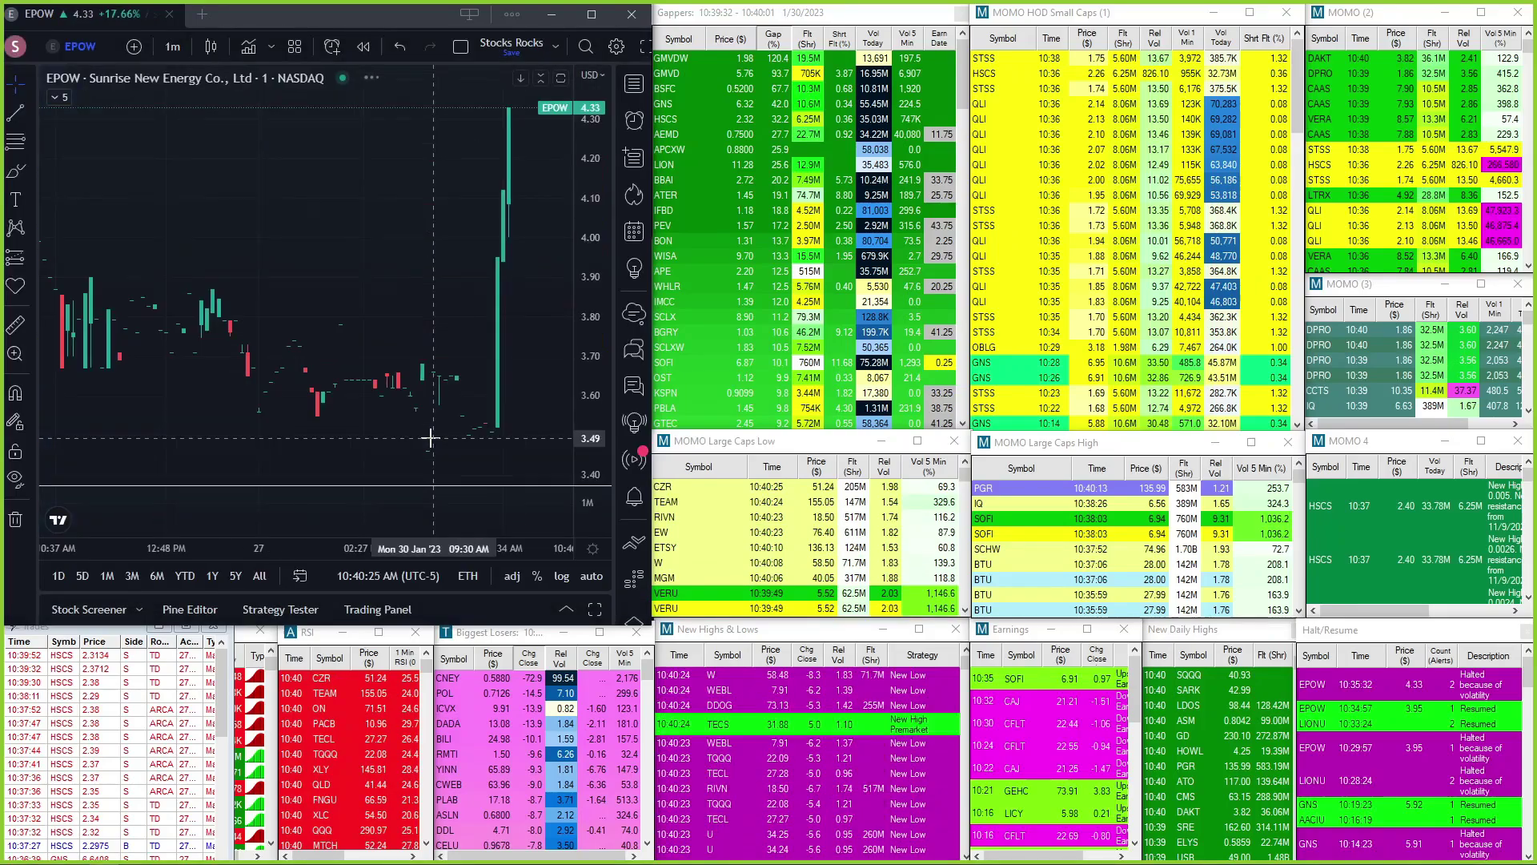
pyautogui.scroll(-3, 433, 457)
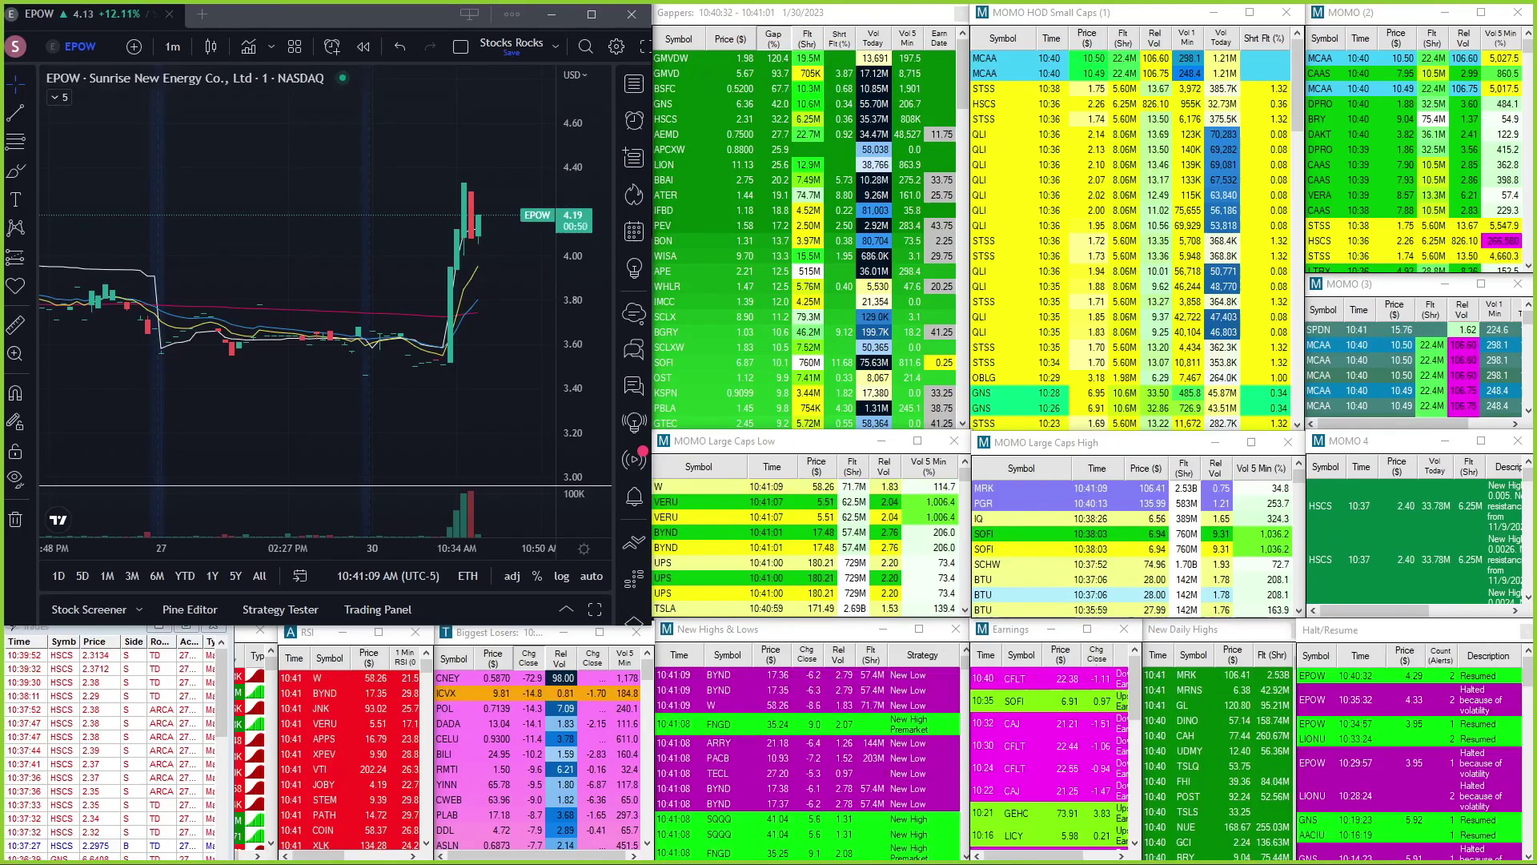
pyautogui.write('GNS')
pyautogui.press('Return')
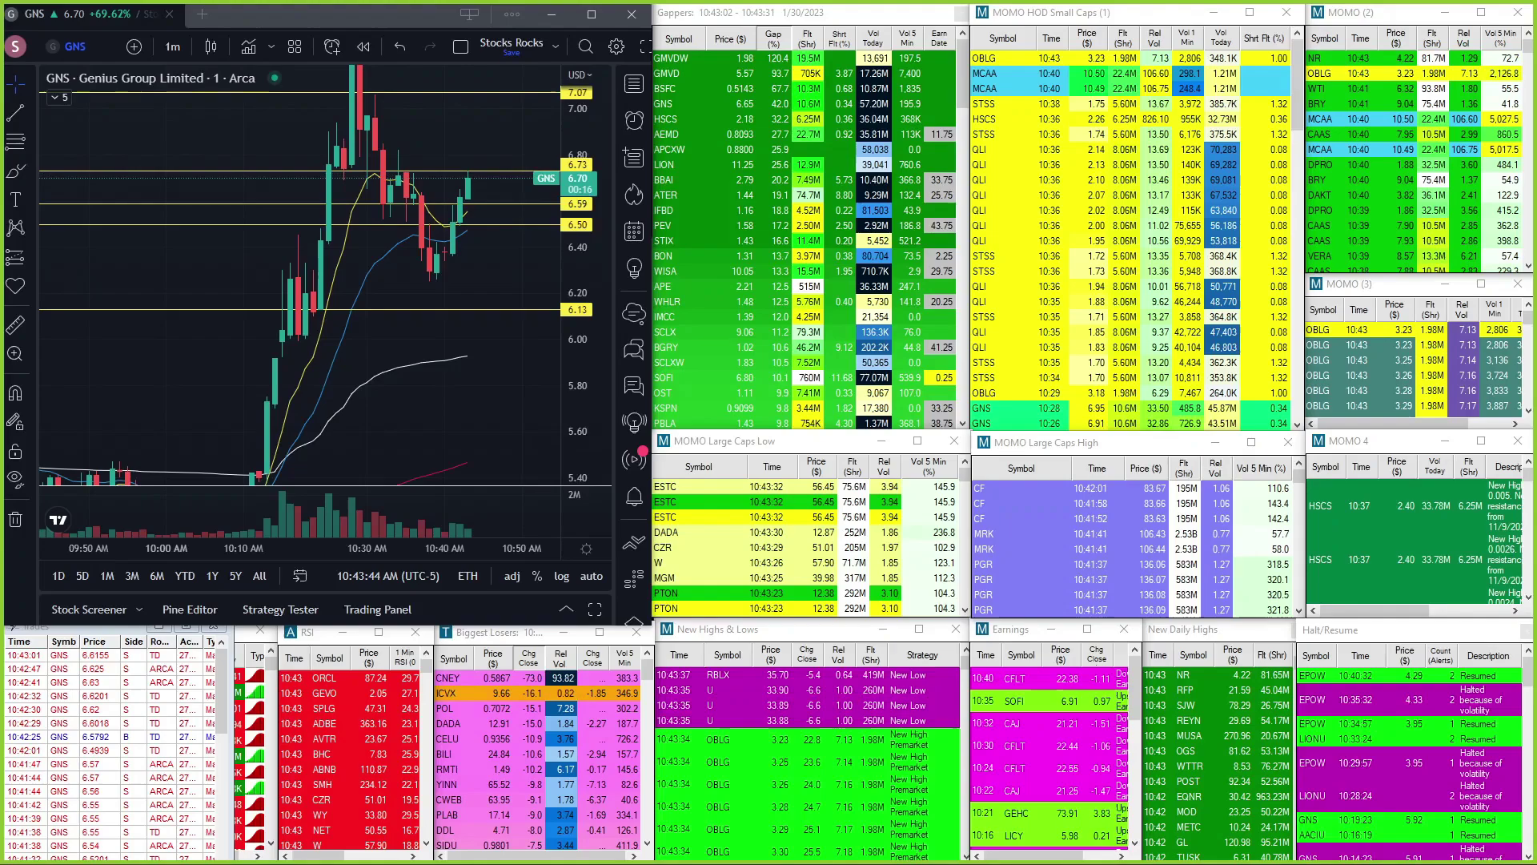
pyautogui.scroll(3, 445, 252)
pyautogui.scroll(2, 413, 333)
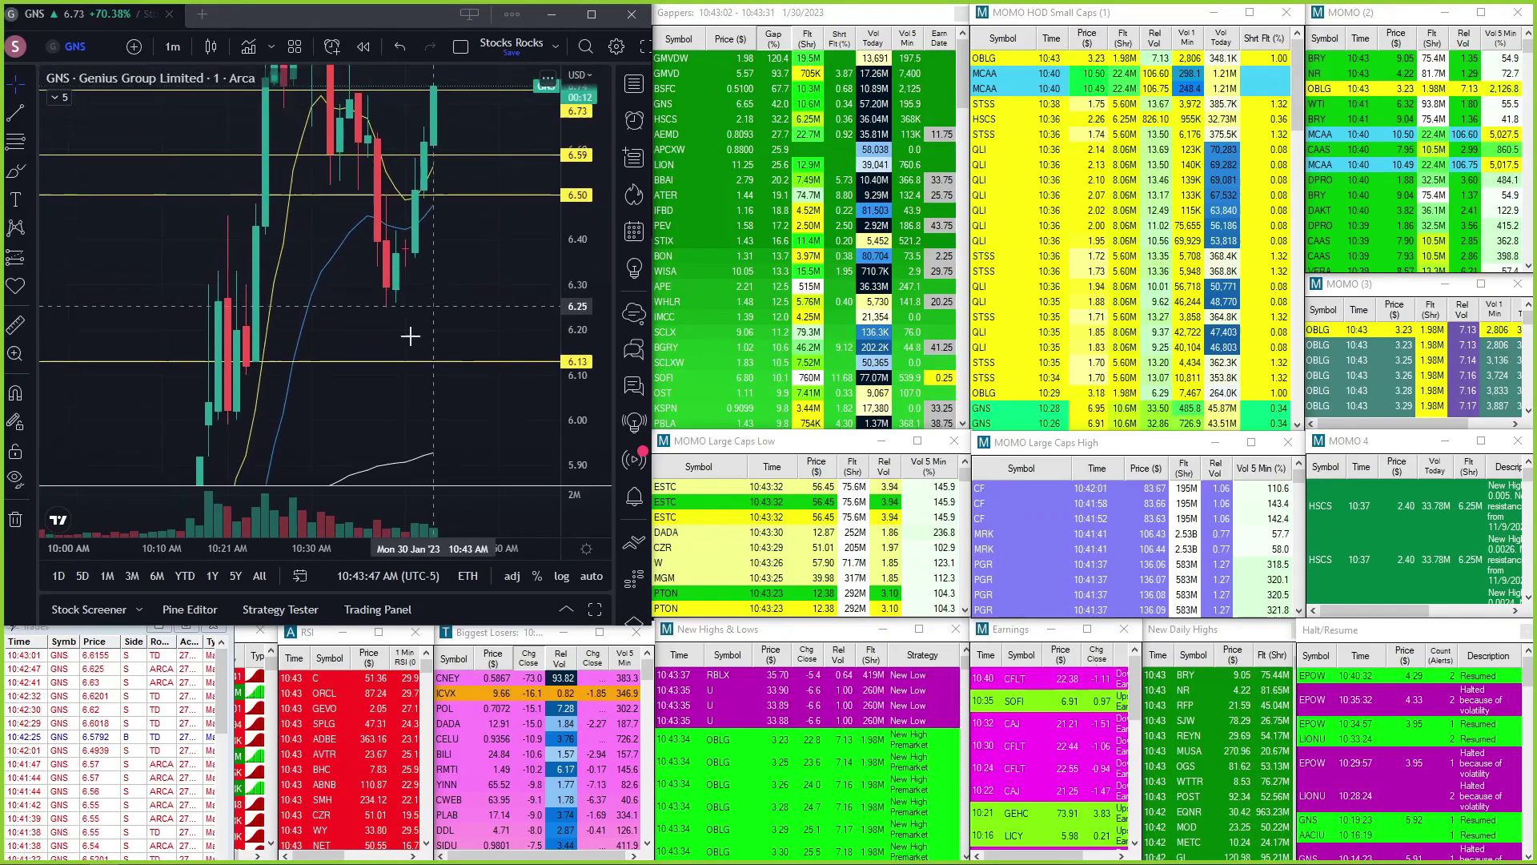
pyautogui.scroll(2, 412, 333)
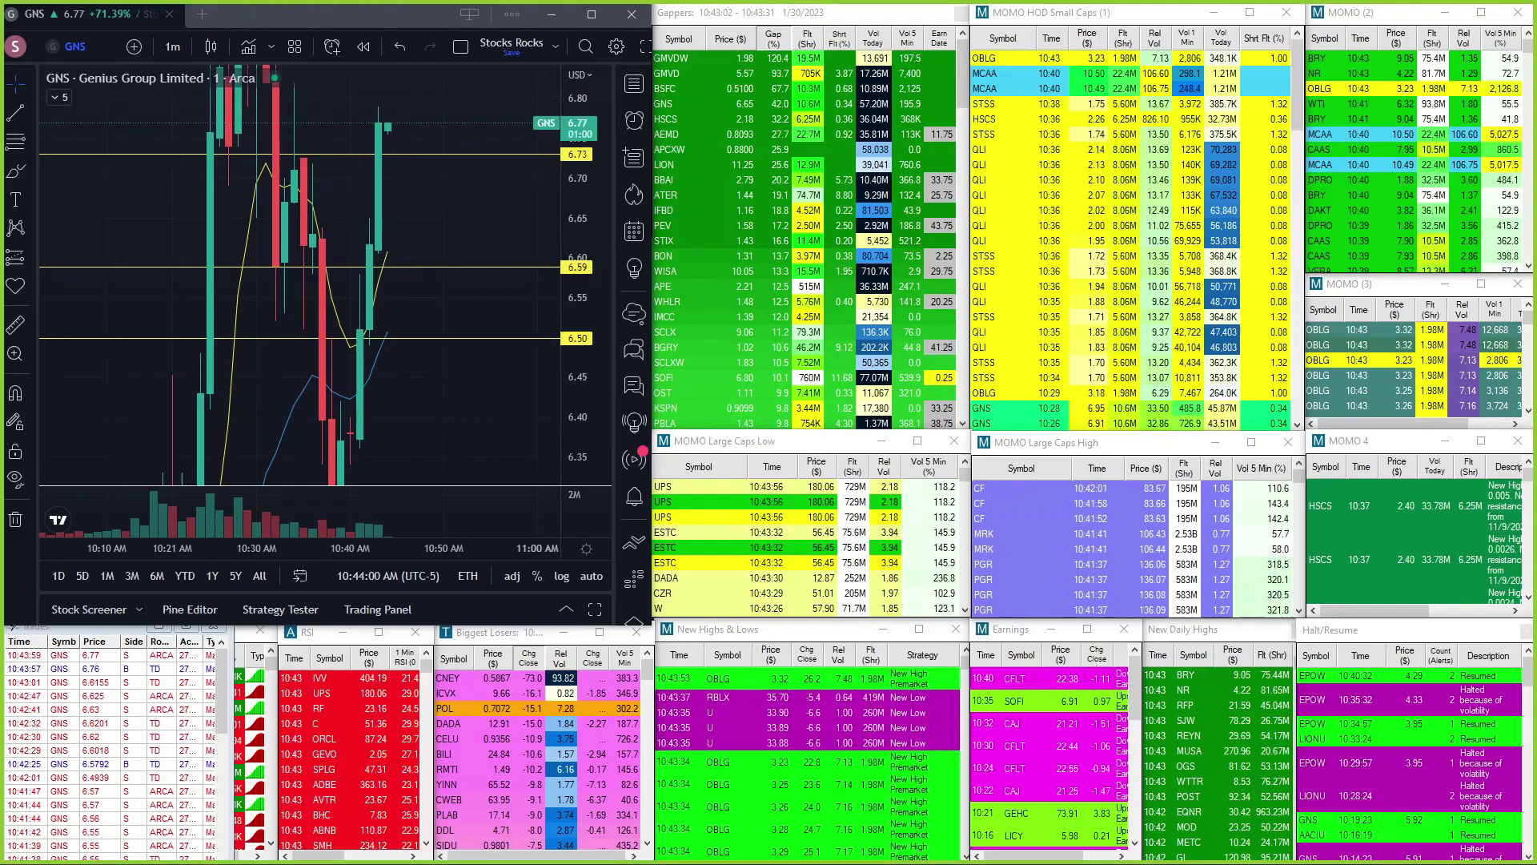
# - Add a horizontal price line at 6.79 on the GNS chart
pyautogui.click(301, 107)
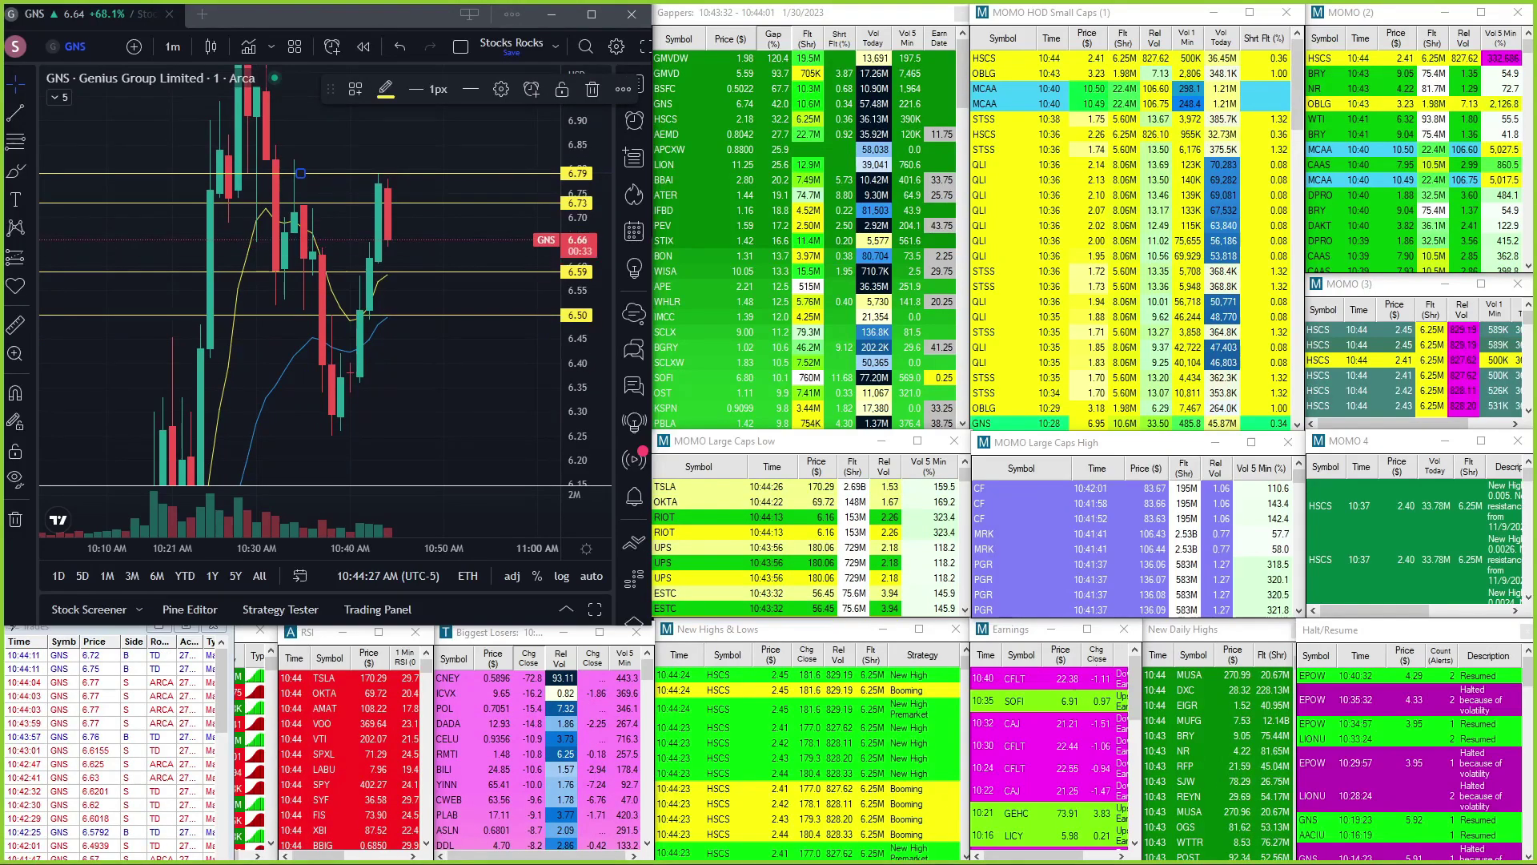
pyautogui.write('HSCS')
# - Load the HSCS chart, then the Carvana (CVNA) chart from typed tickers
pyautogui.press('Return')
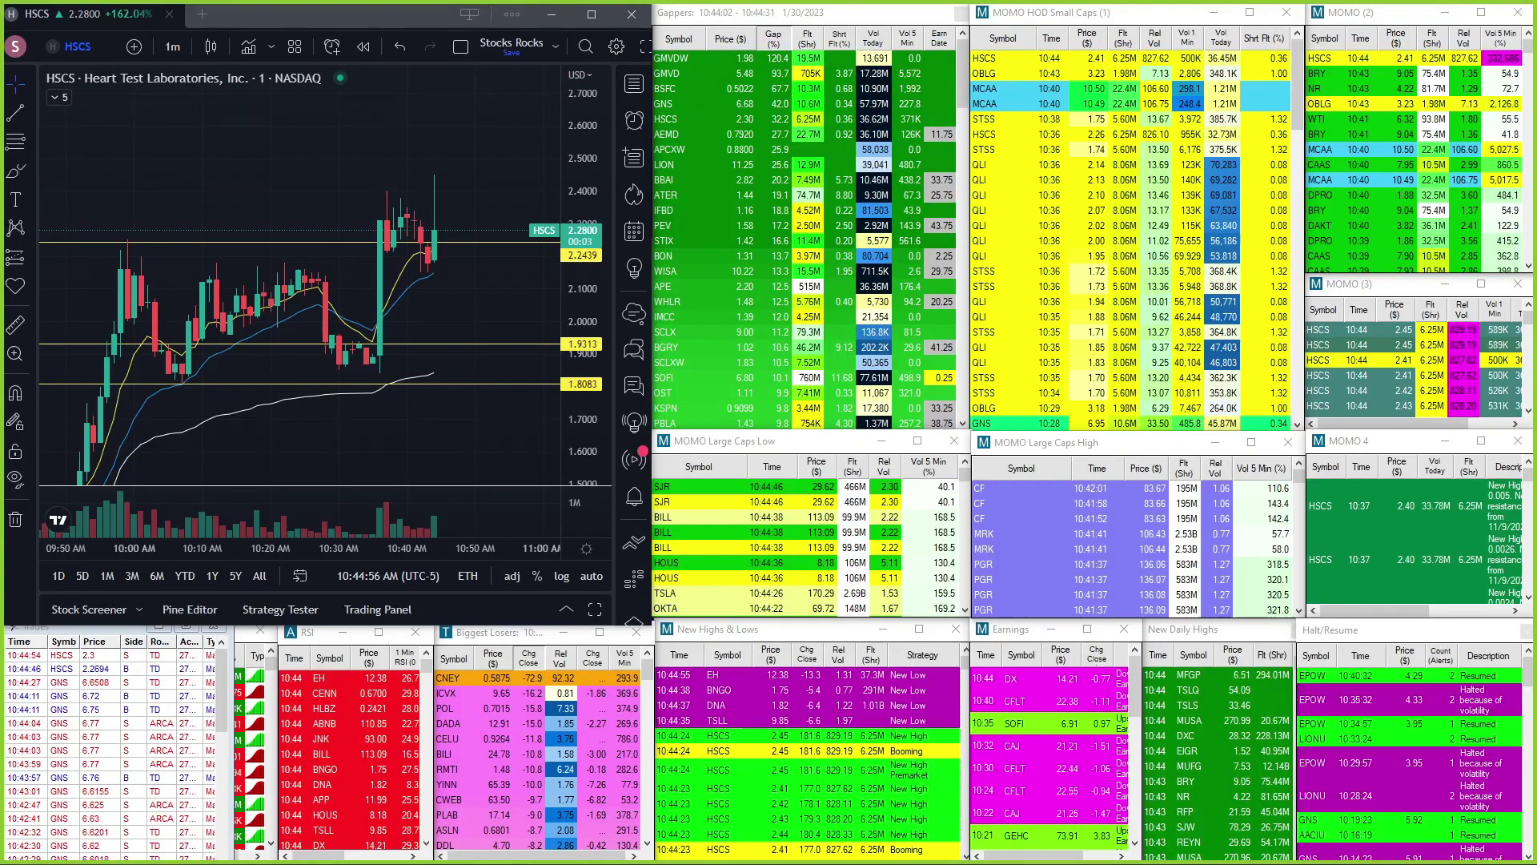
pyautogui.scroll(-3, 480, 395)
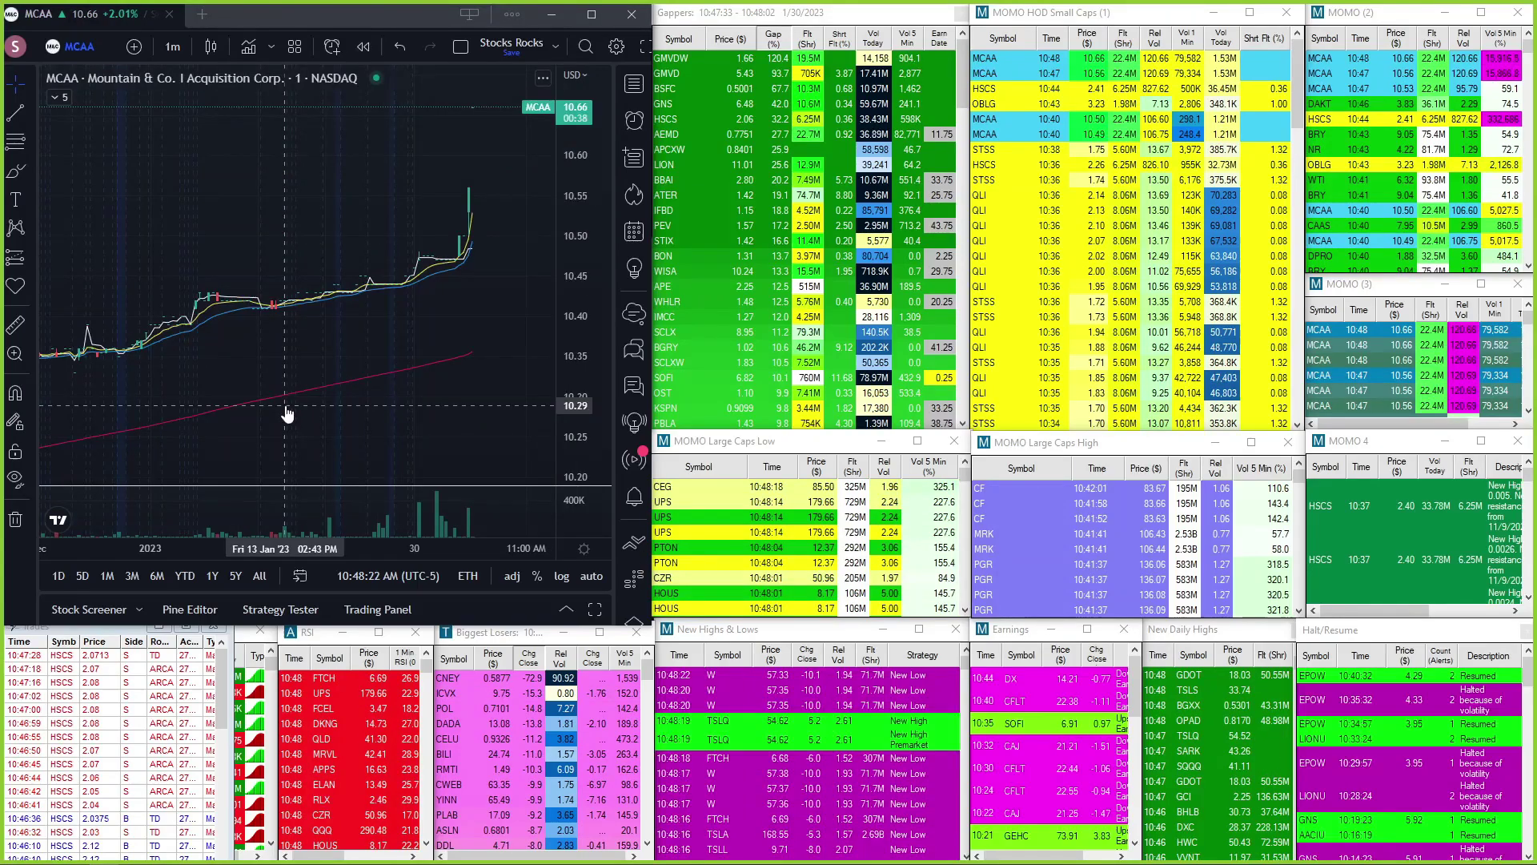
pyautogui.write('CVNa')
pyautogui.press('Return')
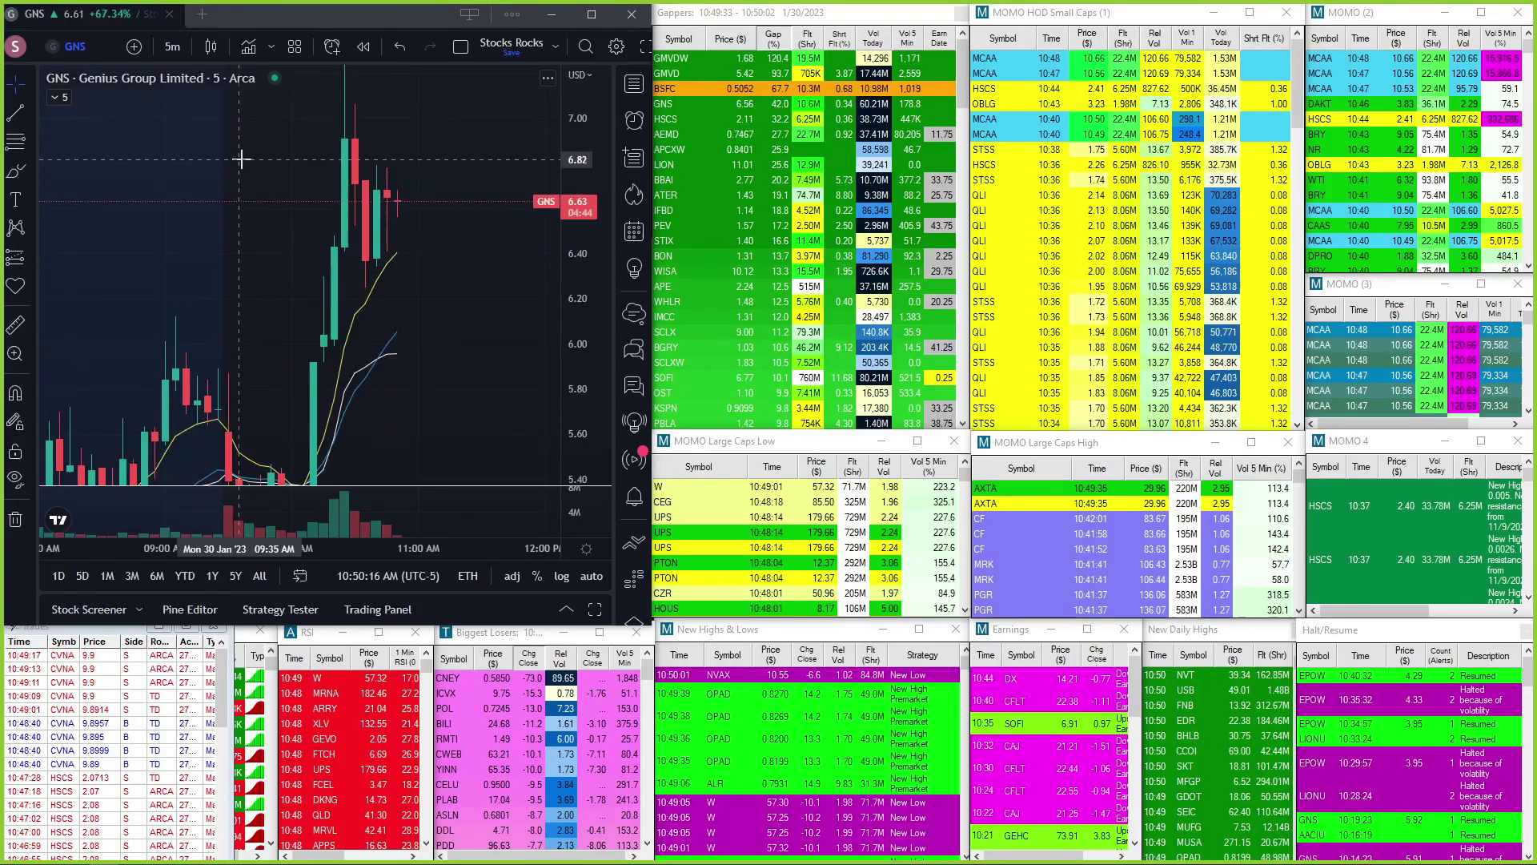
# - Mark GNS price levels at 6.80 and 6.24, then switch to 1-minute candles
pyautogui.click(240, 162)
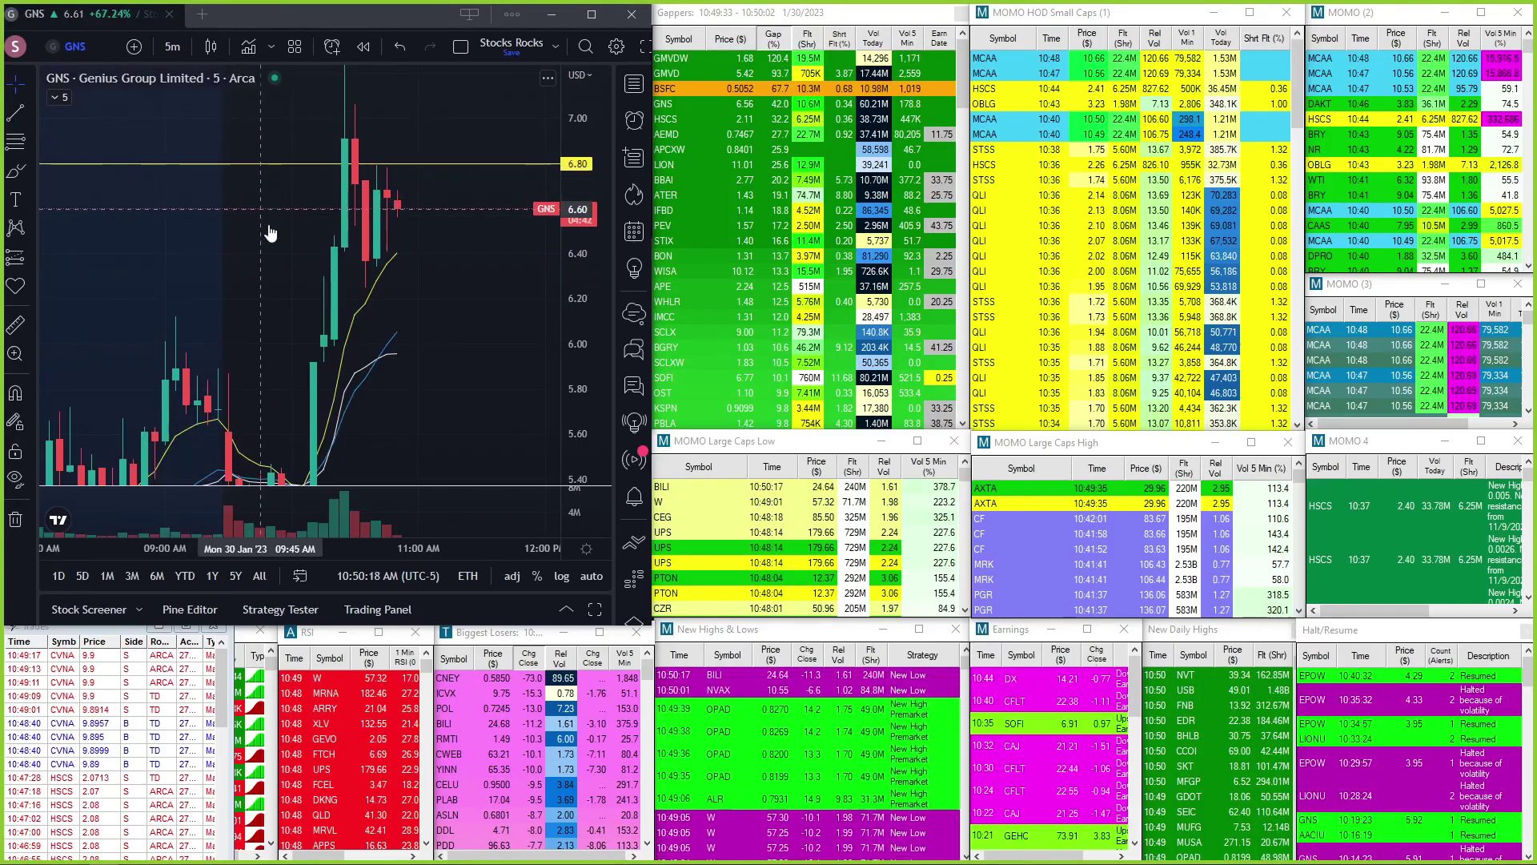
pyautogui.click(269, 288)
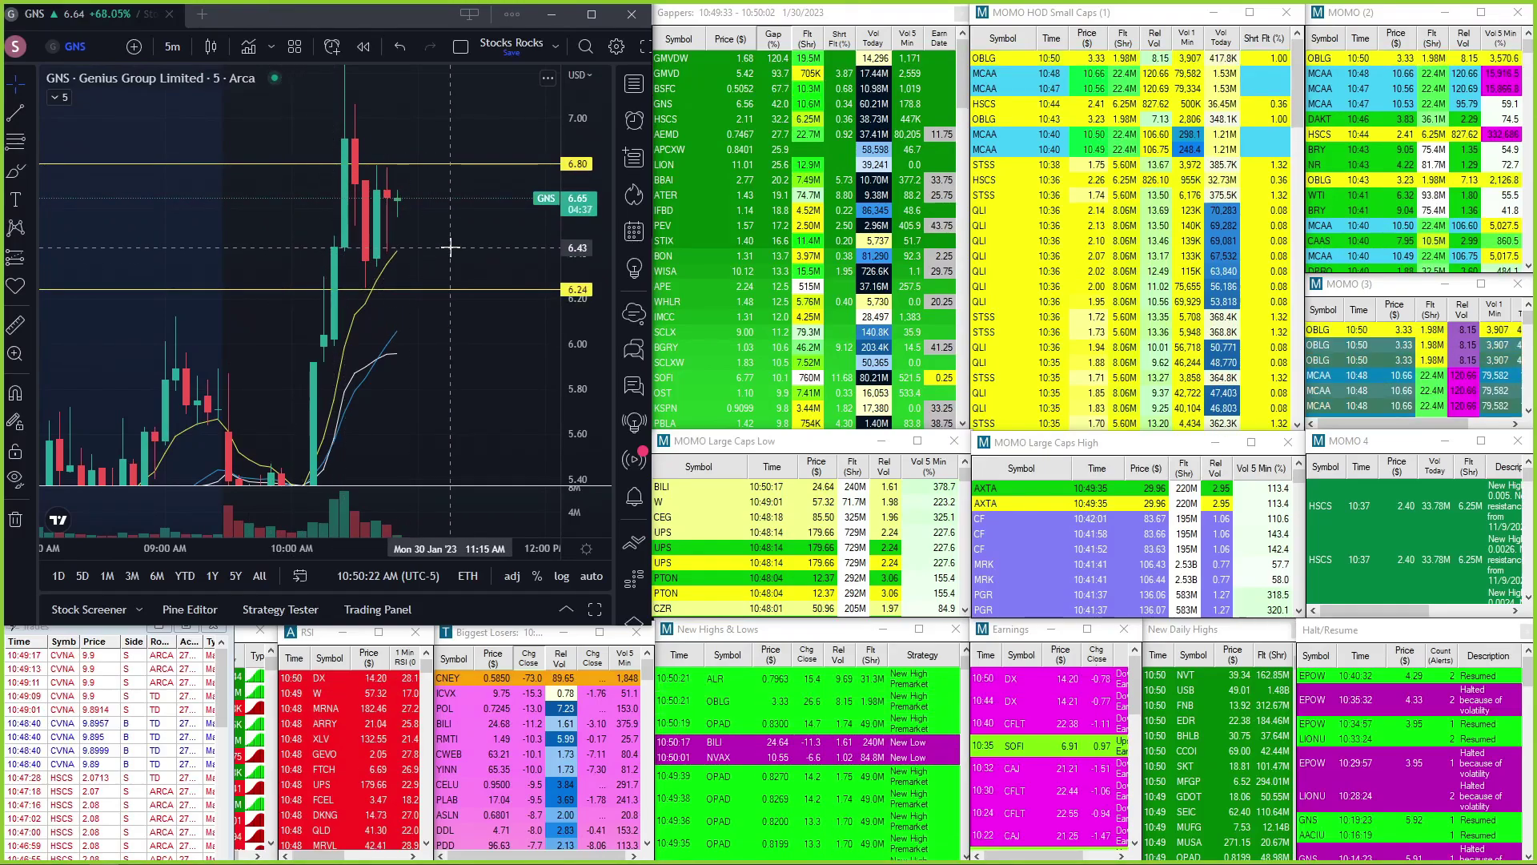
pyautogui.press('1')
pyautogui.press('Return')
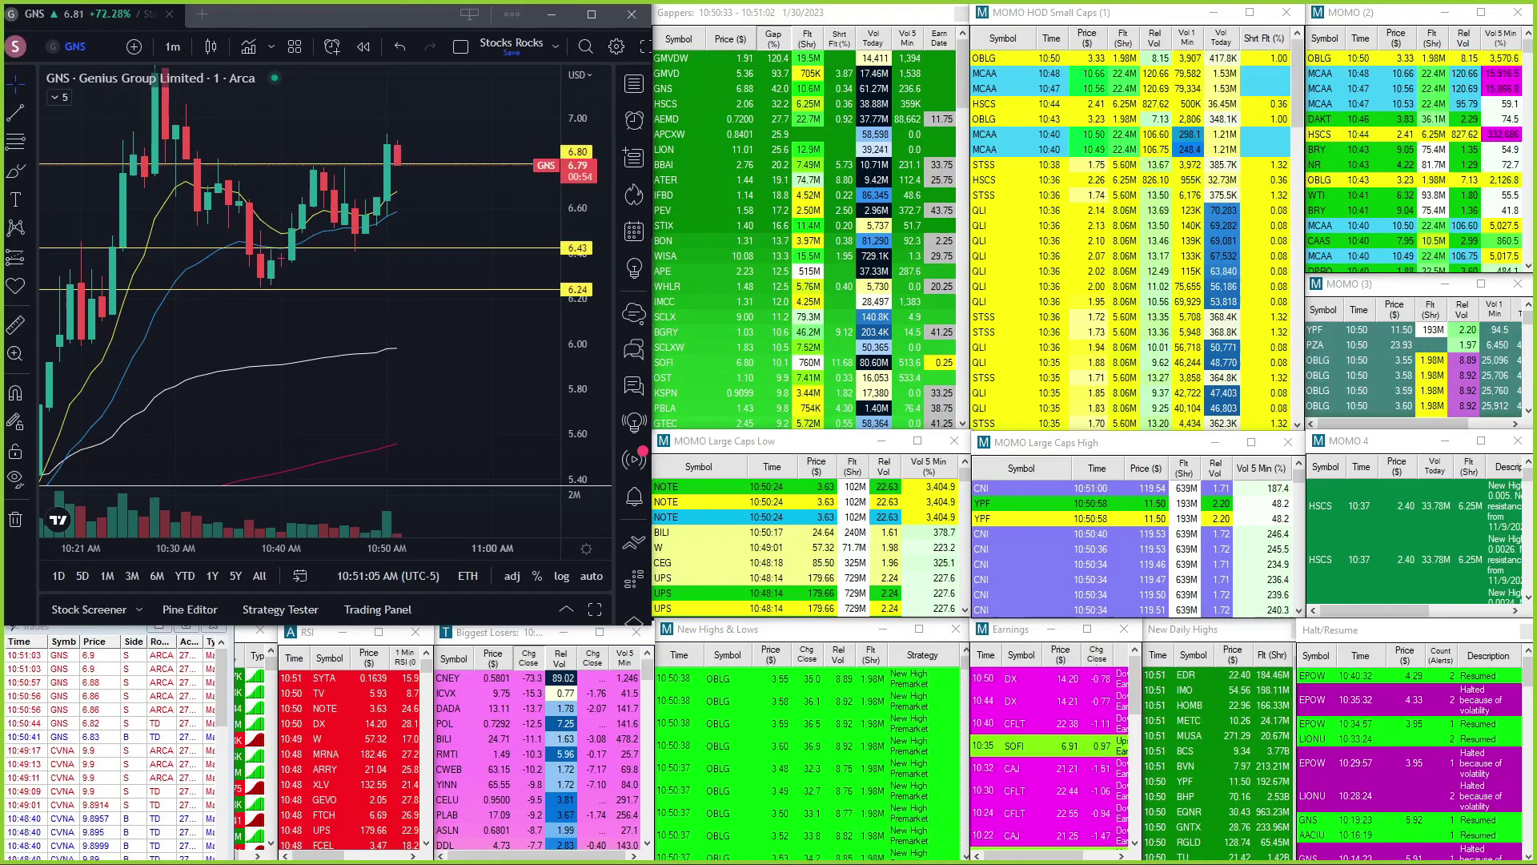
# - Add a 6.93 level on GNS, then toggle to 5-minute and back to 1-minute candles
pyautogui.click(153, 164)
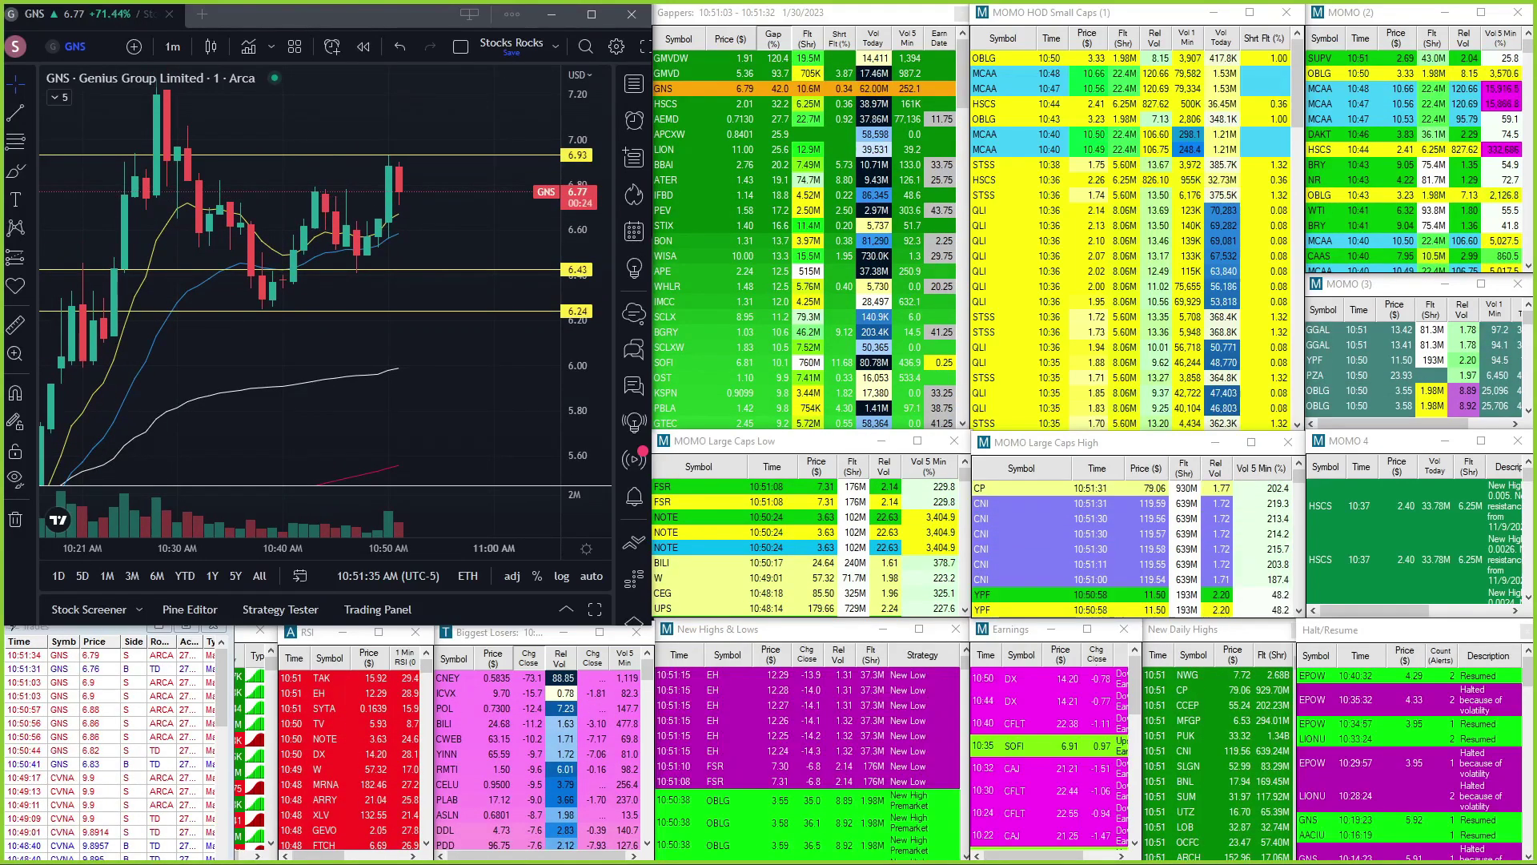
pyautogui.press('5')
pyautogui.press('Return')
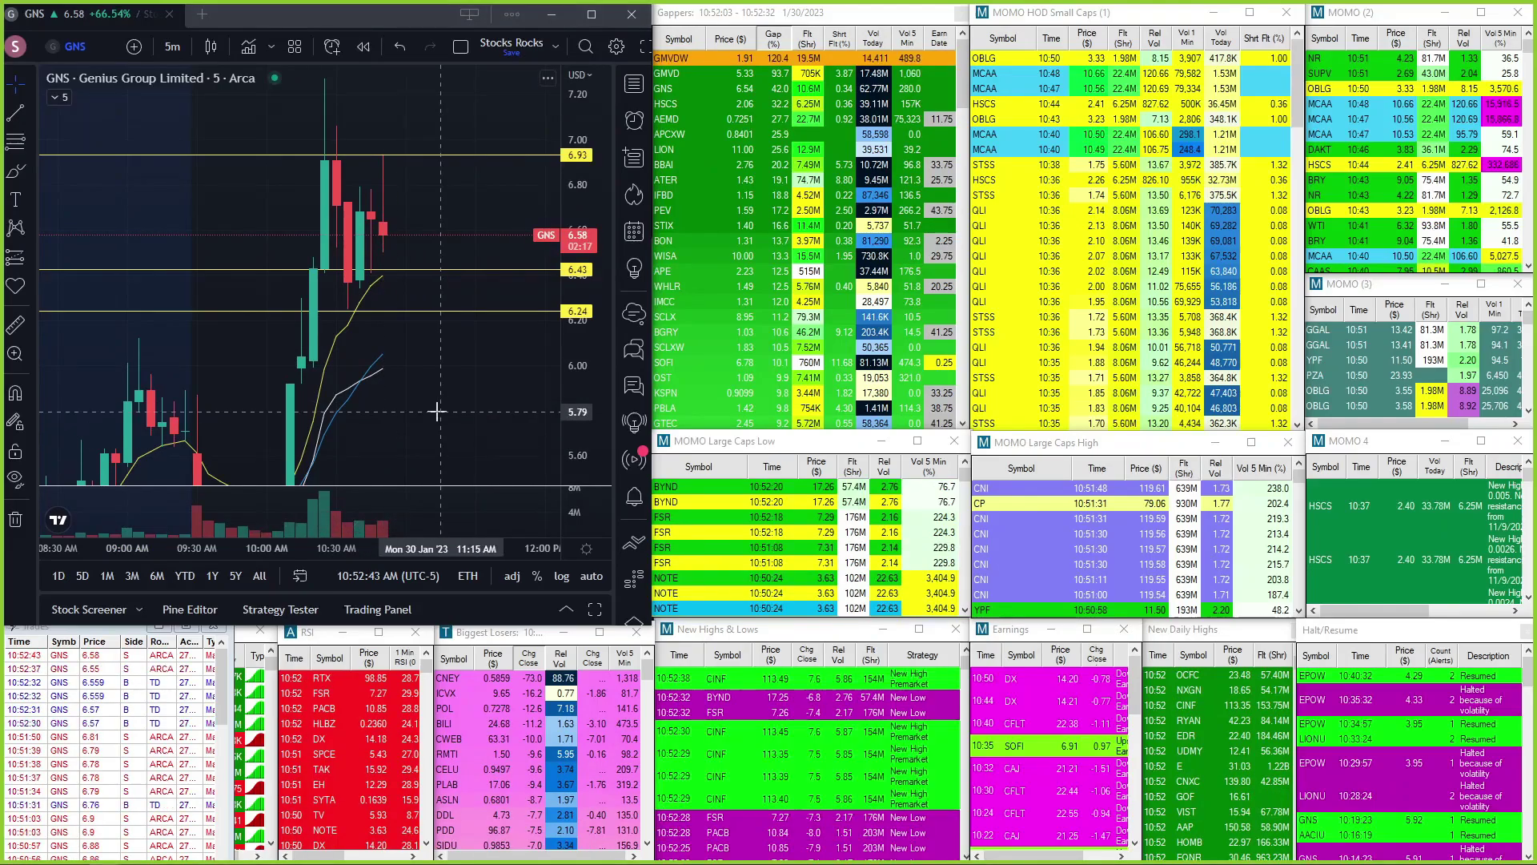
pyautogui.press('1')
pyautogui.press('Return')
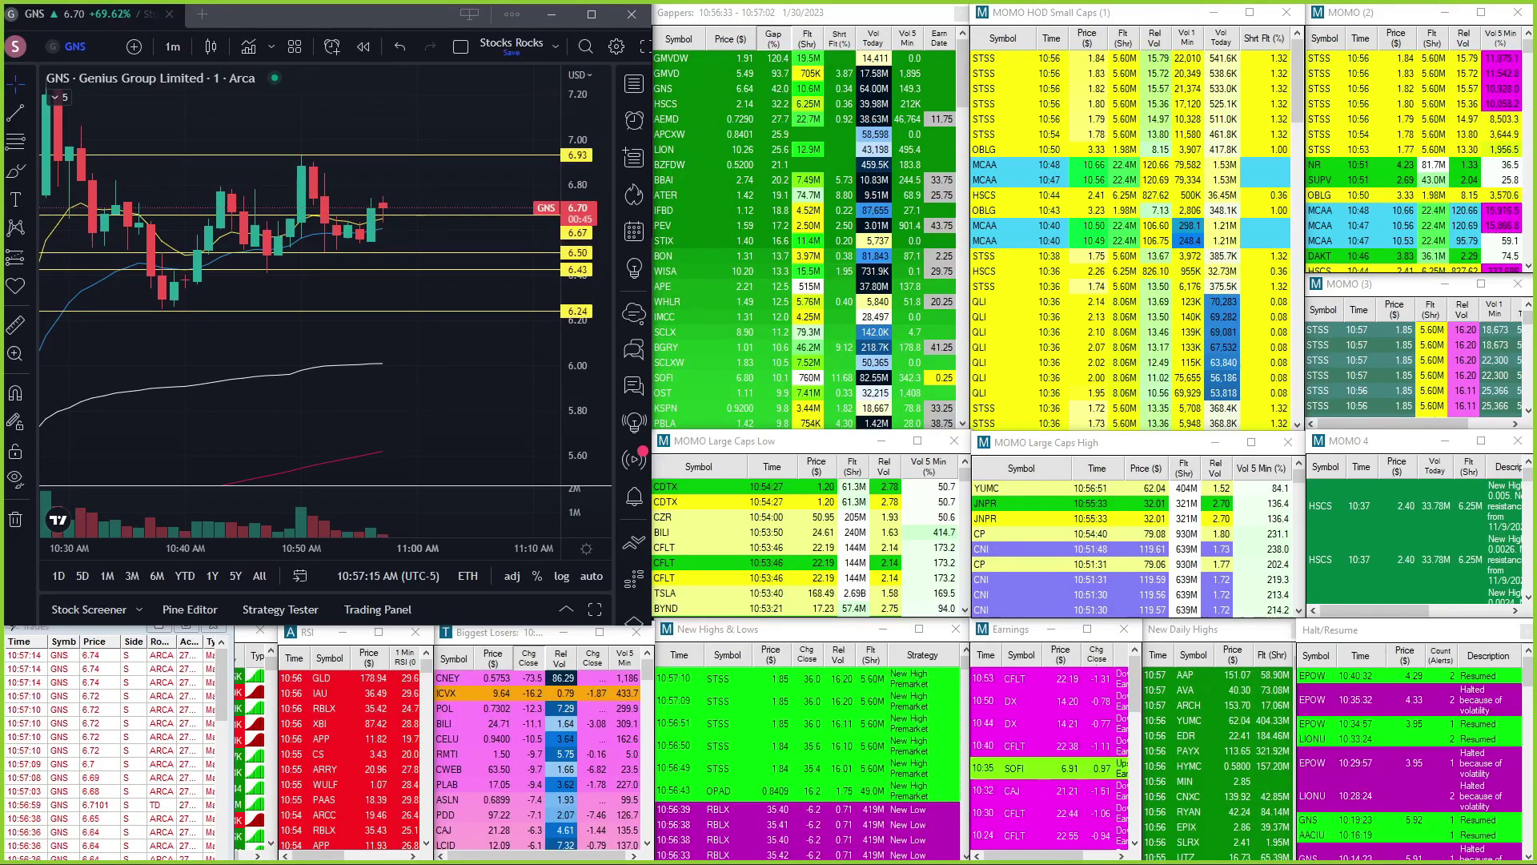
pyautogui.scroll(3, 378, 435)
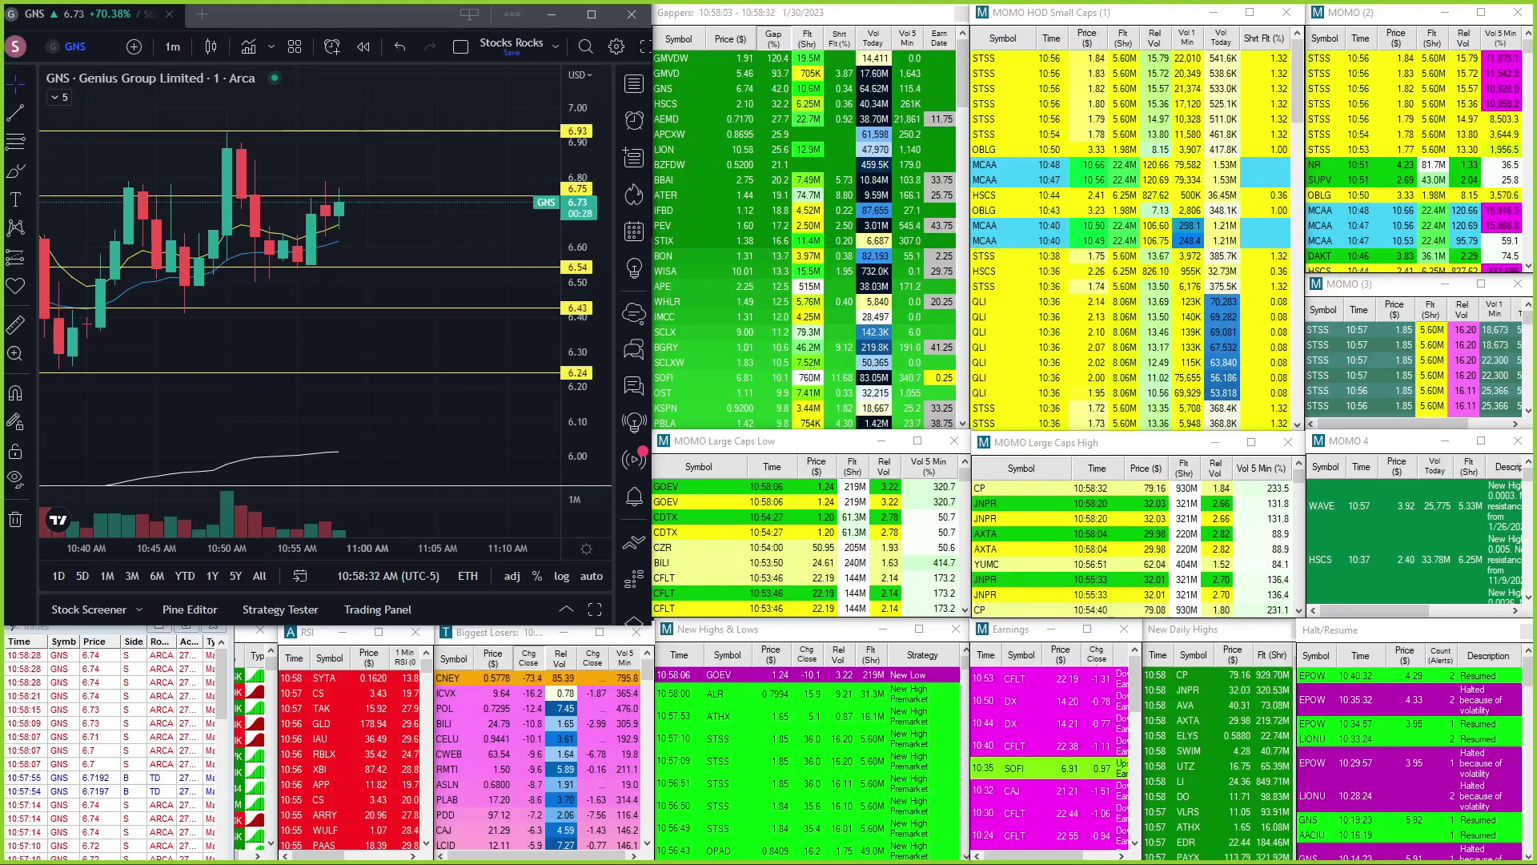
# - Step down two rows in the Biggest Losers scanner list
pyautogui.press('Down')
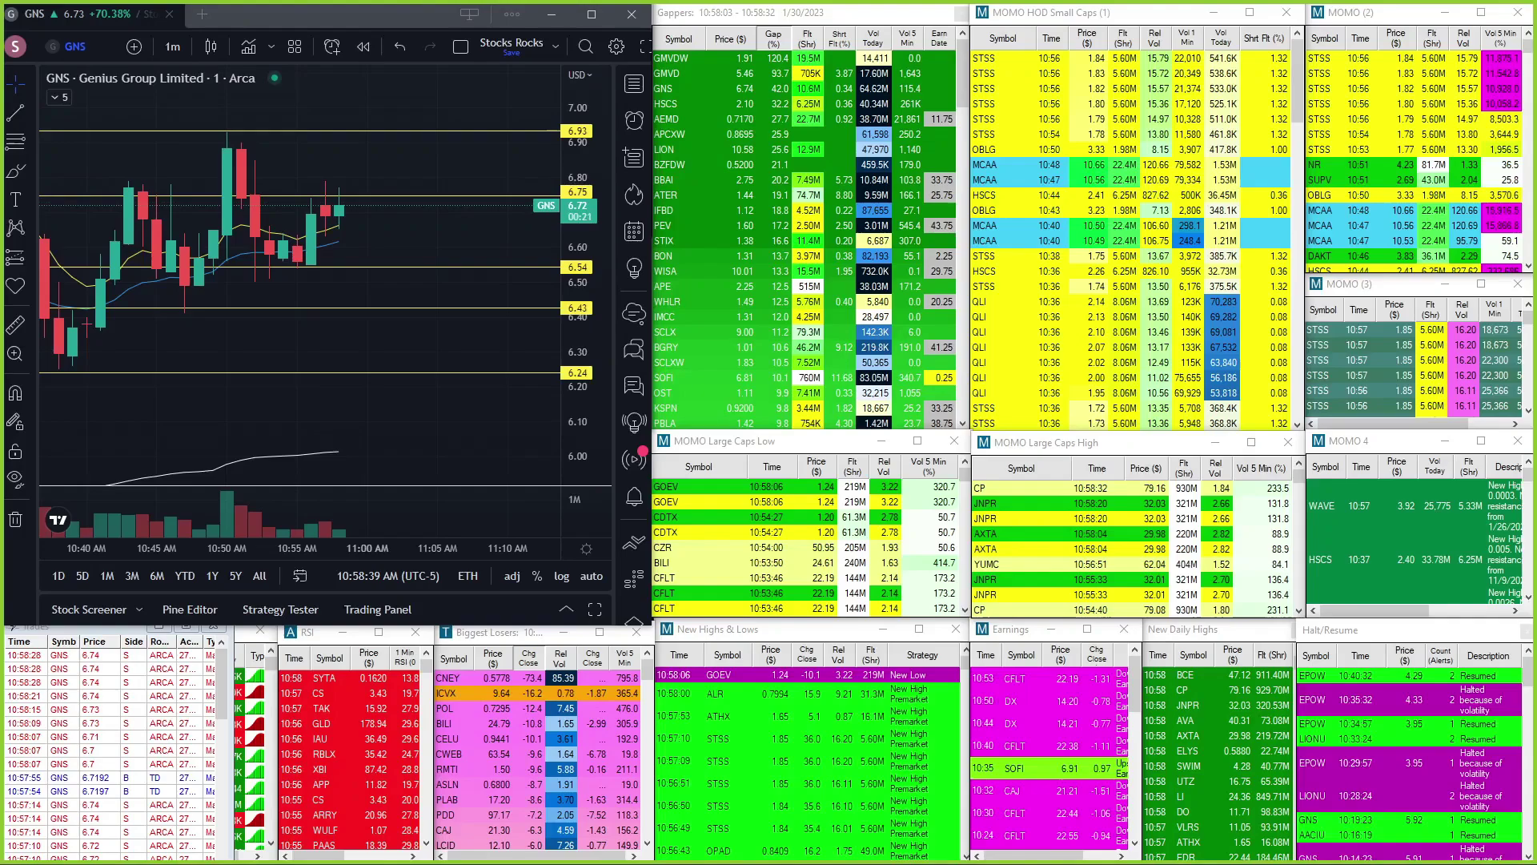
pyautogui.press('Down')
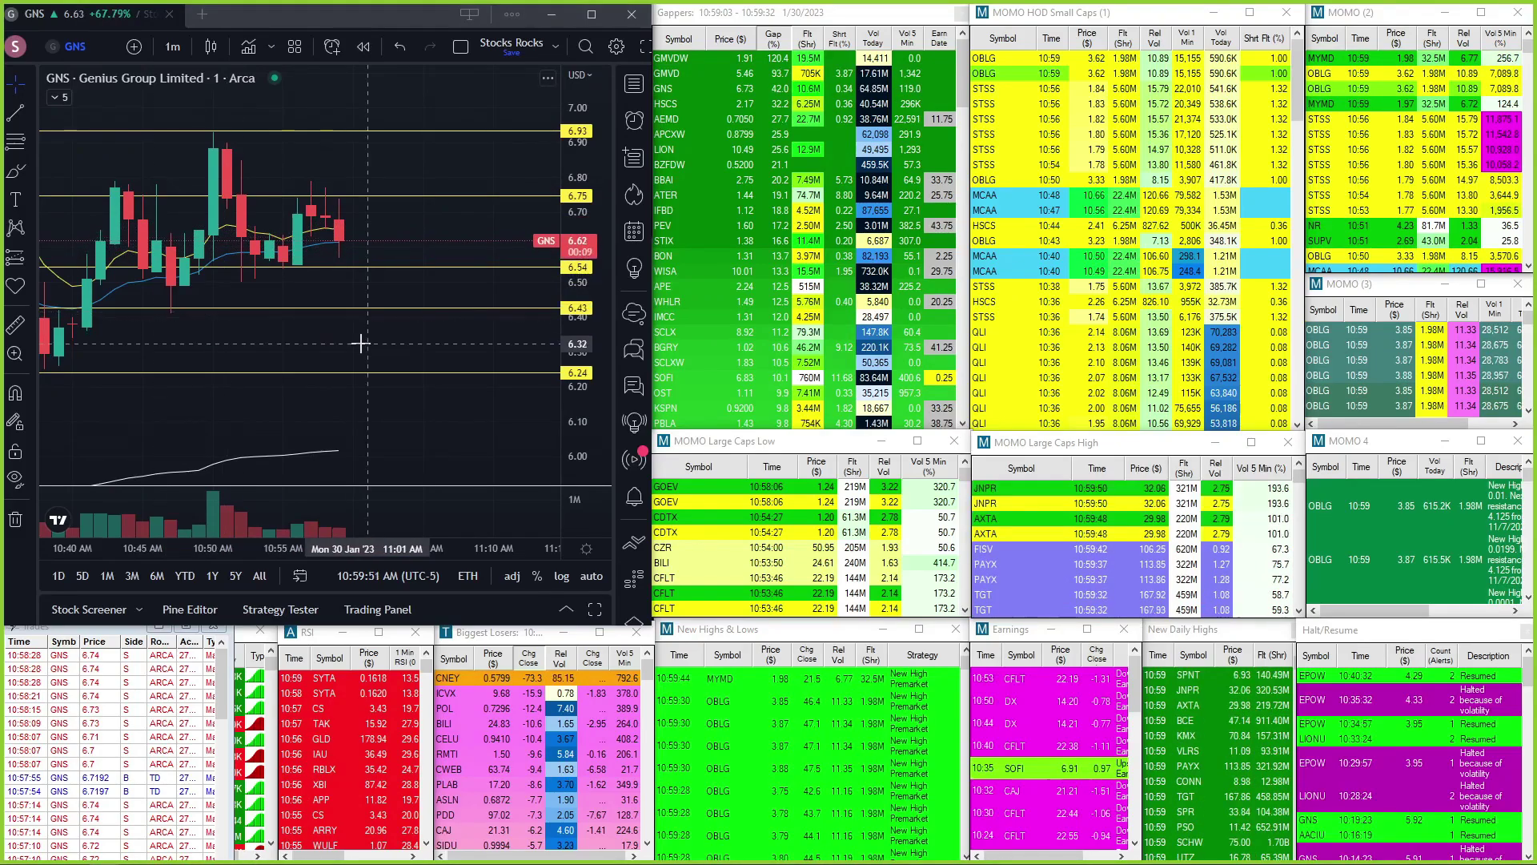
pyautogui.scroll(3, 360, 344)
pyautogui.scroll(-3, 360, 344)
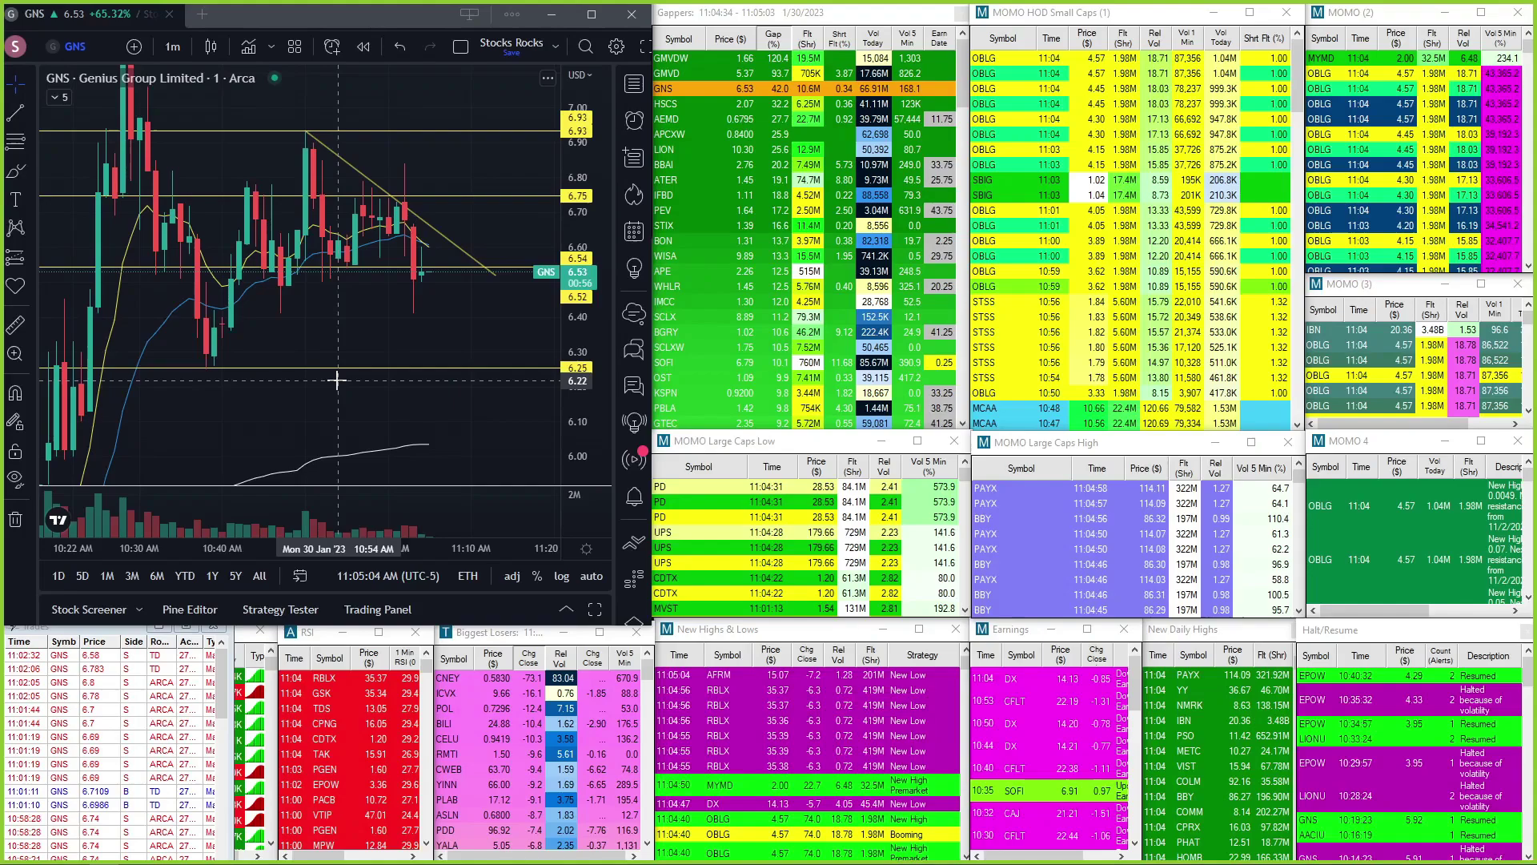
pyautogui.write('TSLA')
# - Load the Tesla, G Medical Innovations (GMVD) and Carvana charts in turn
pyautogui.press('Return')
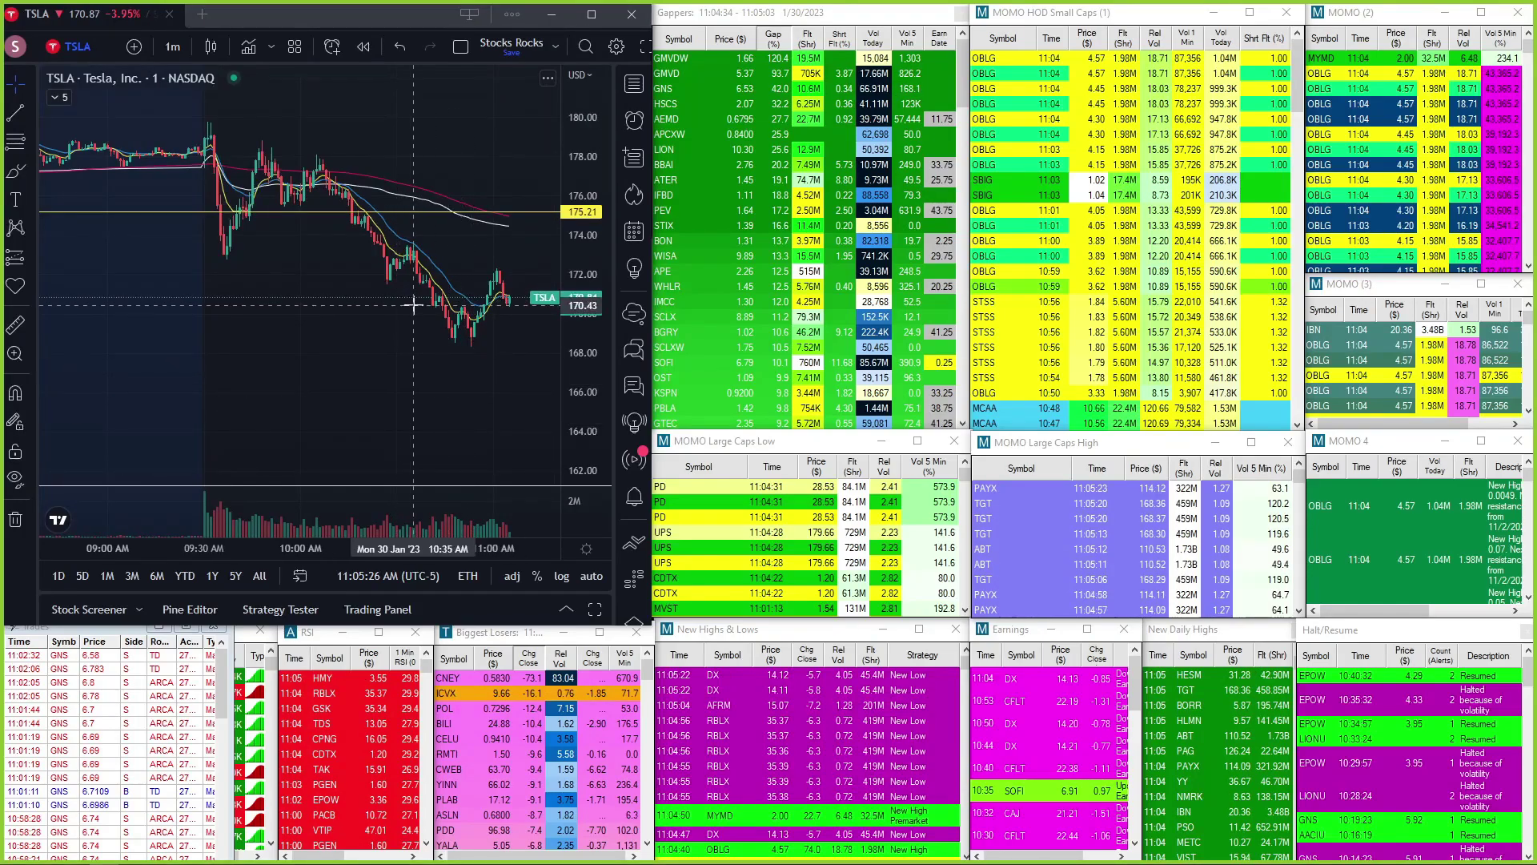
pyautogui.write('GMVD')
pyautogui.press('Return')
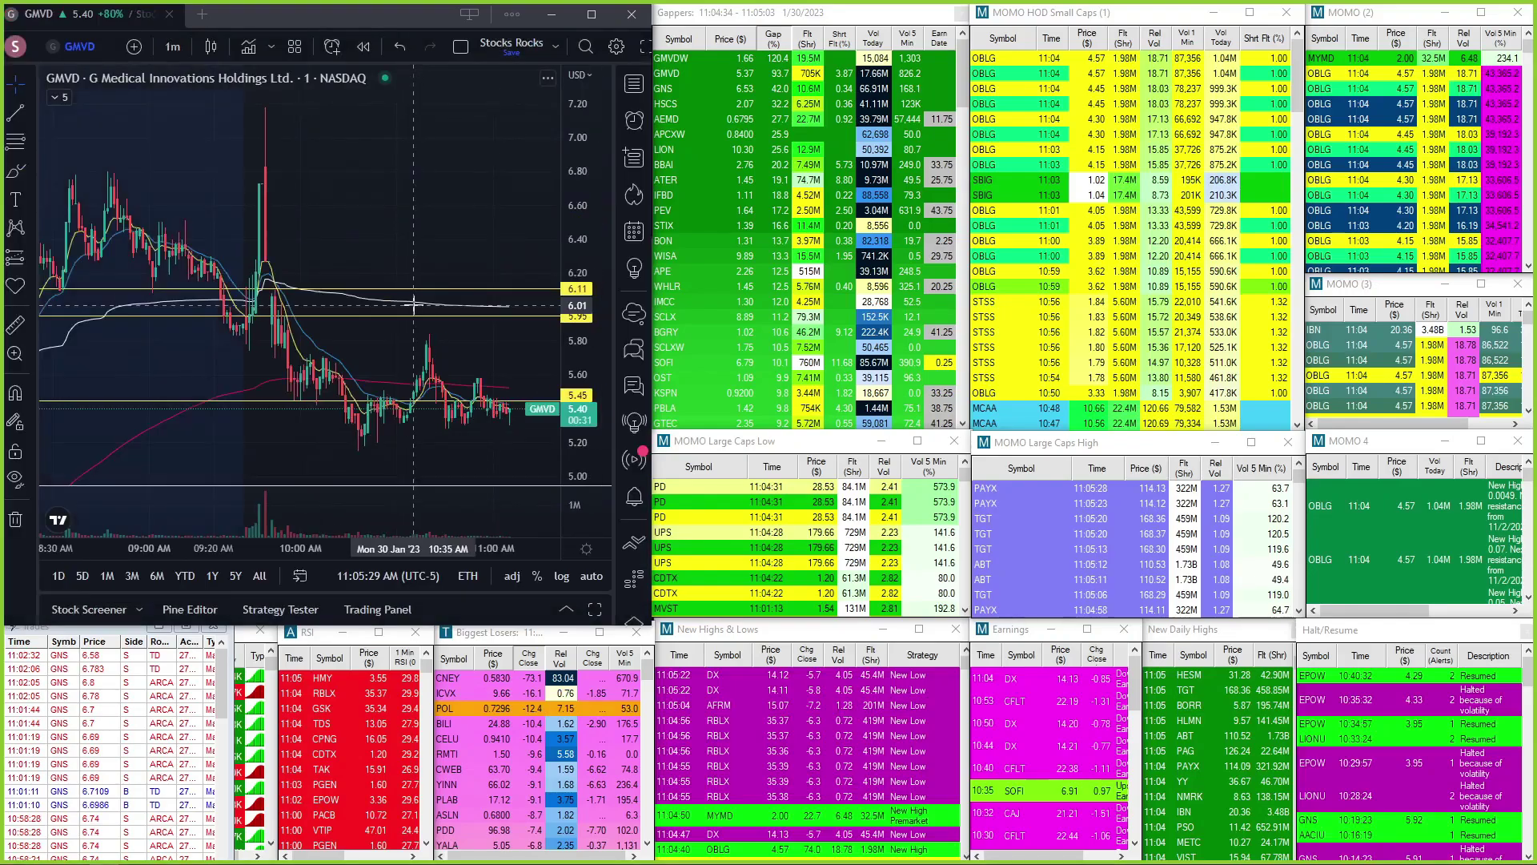
pyautogui.scroll(-2, 414, 306)
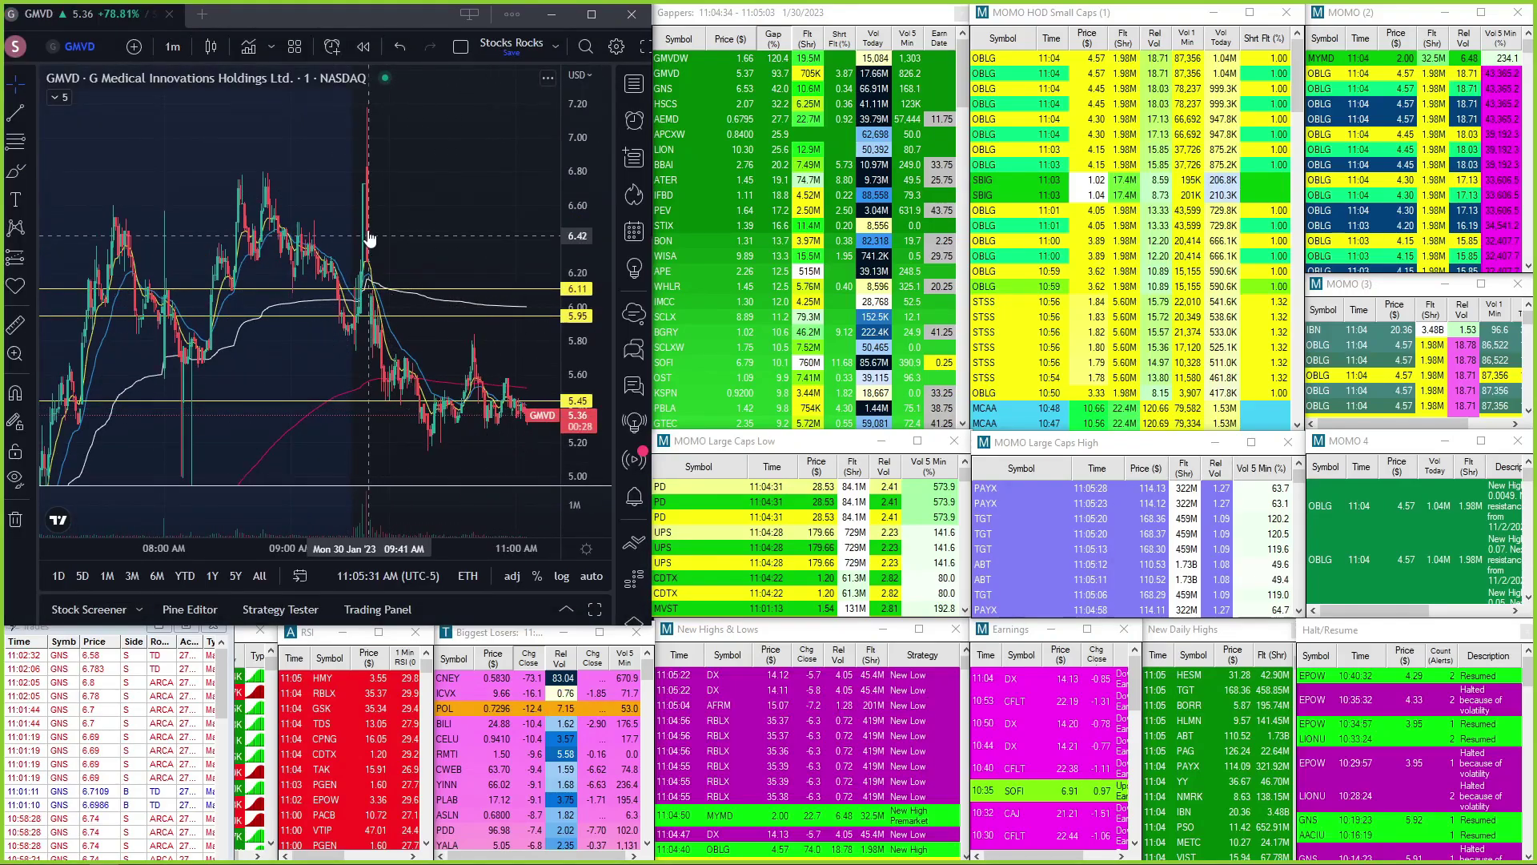
pyautogui.moveTo(441, 442)
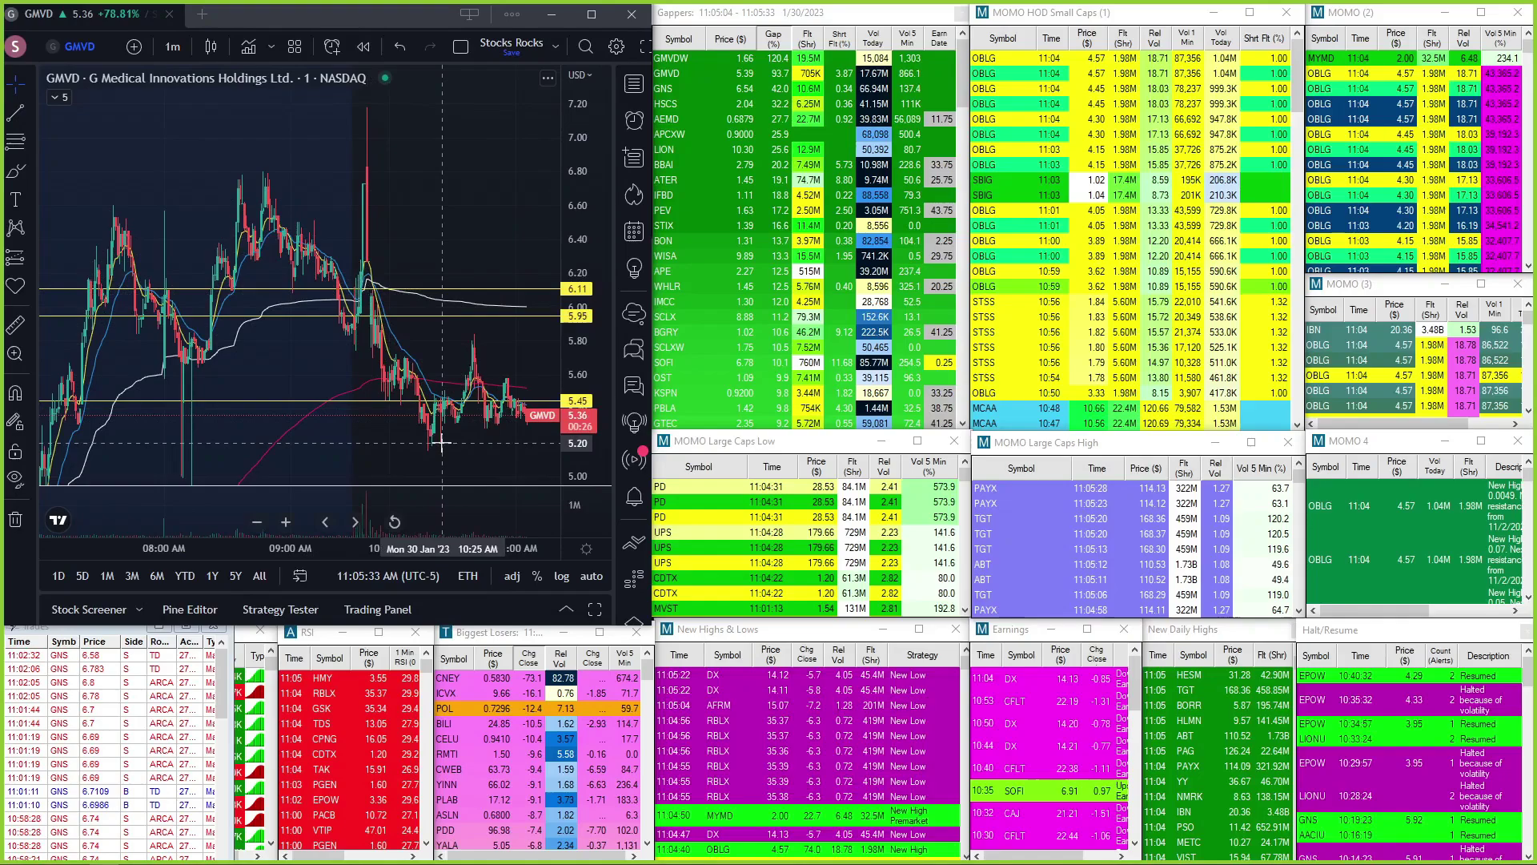
pyautogui.write('CVNA')
pyautogui.press('Return')
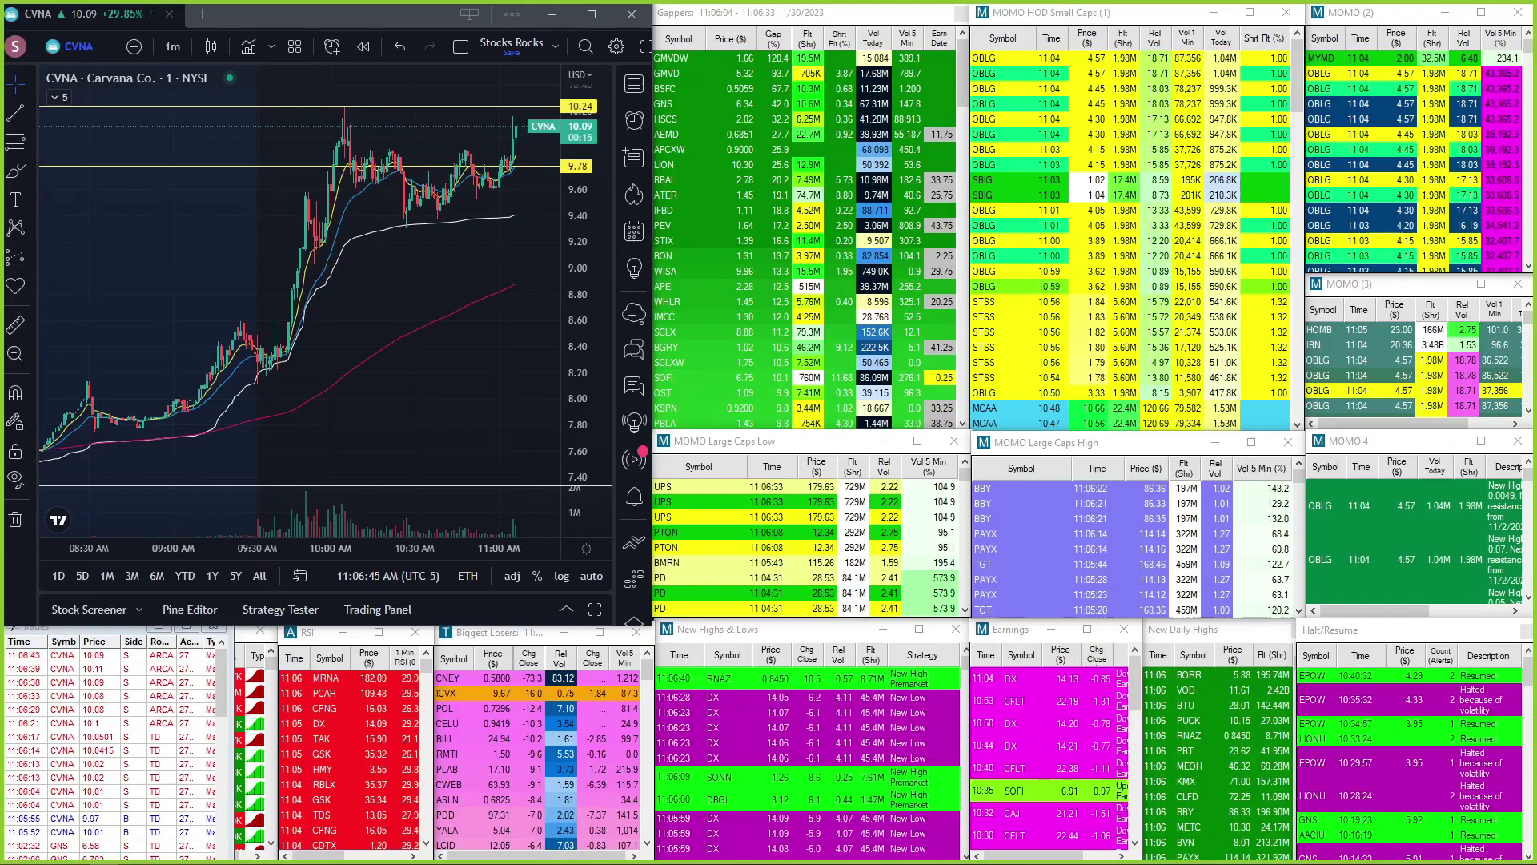
# - Open BBAI from the watchlist, reframe it, and add levels at 2.84 and 2.90
pyautogui.click(664, 179)
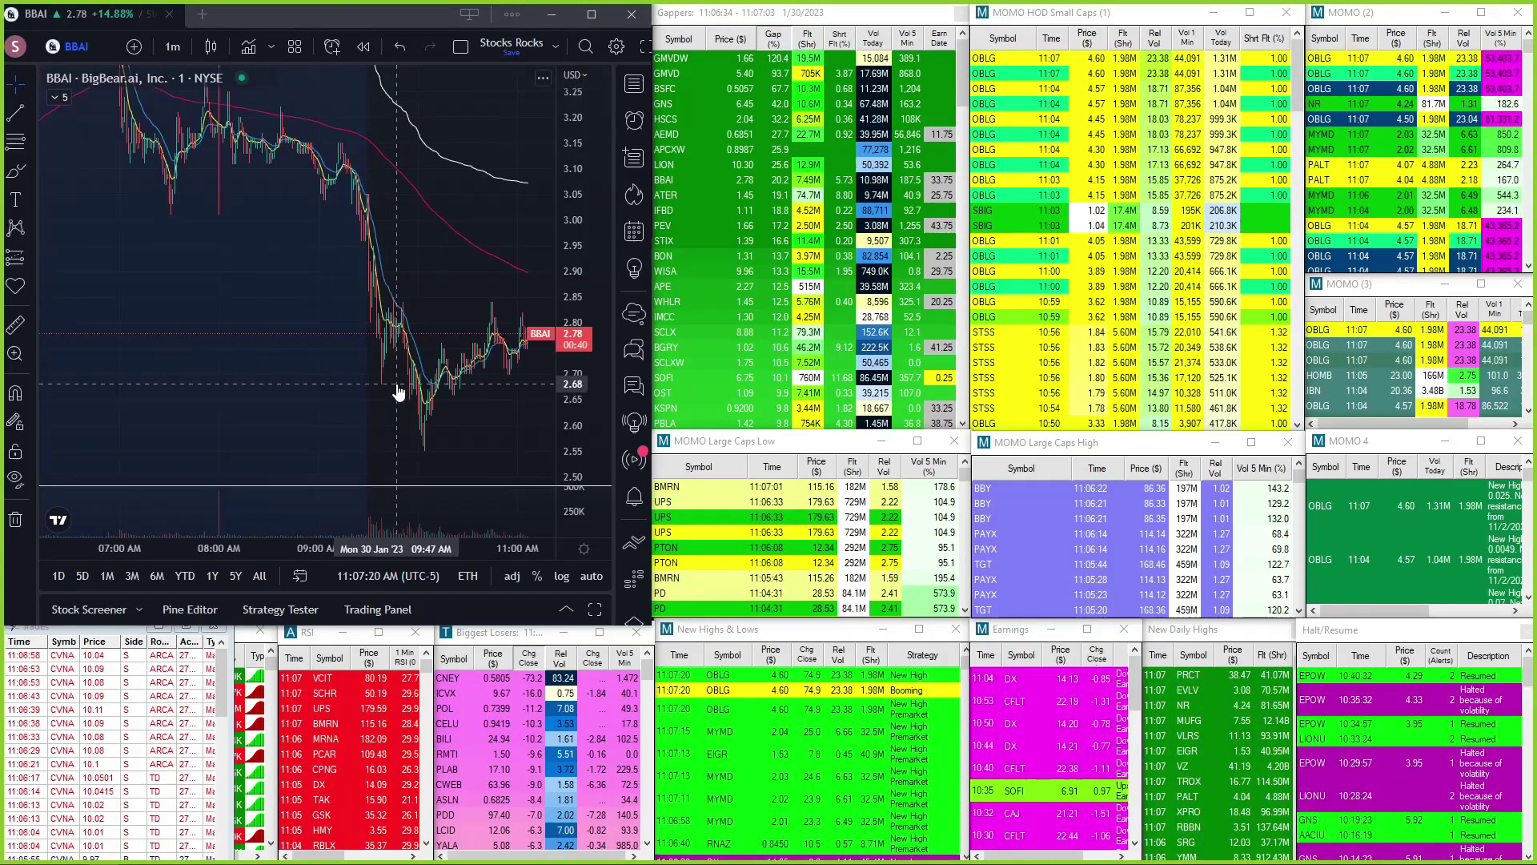
pyautogui.scroll(1, 397, 375)
pyautogui.scroll(1, 315, 451)
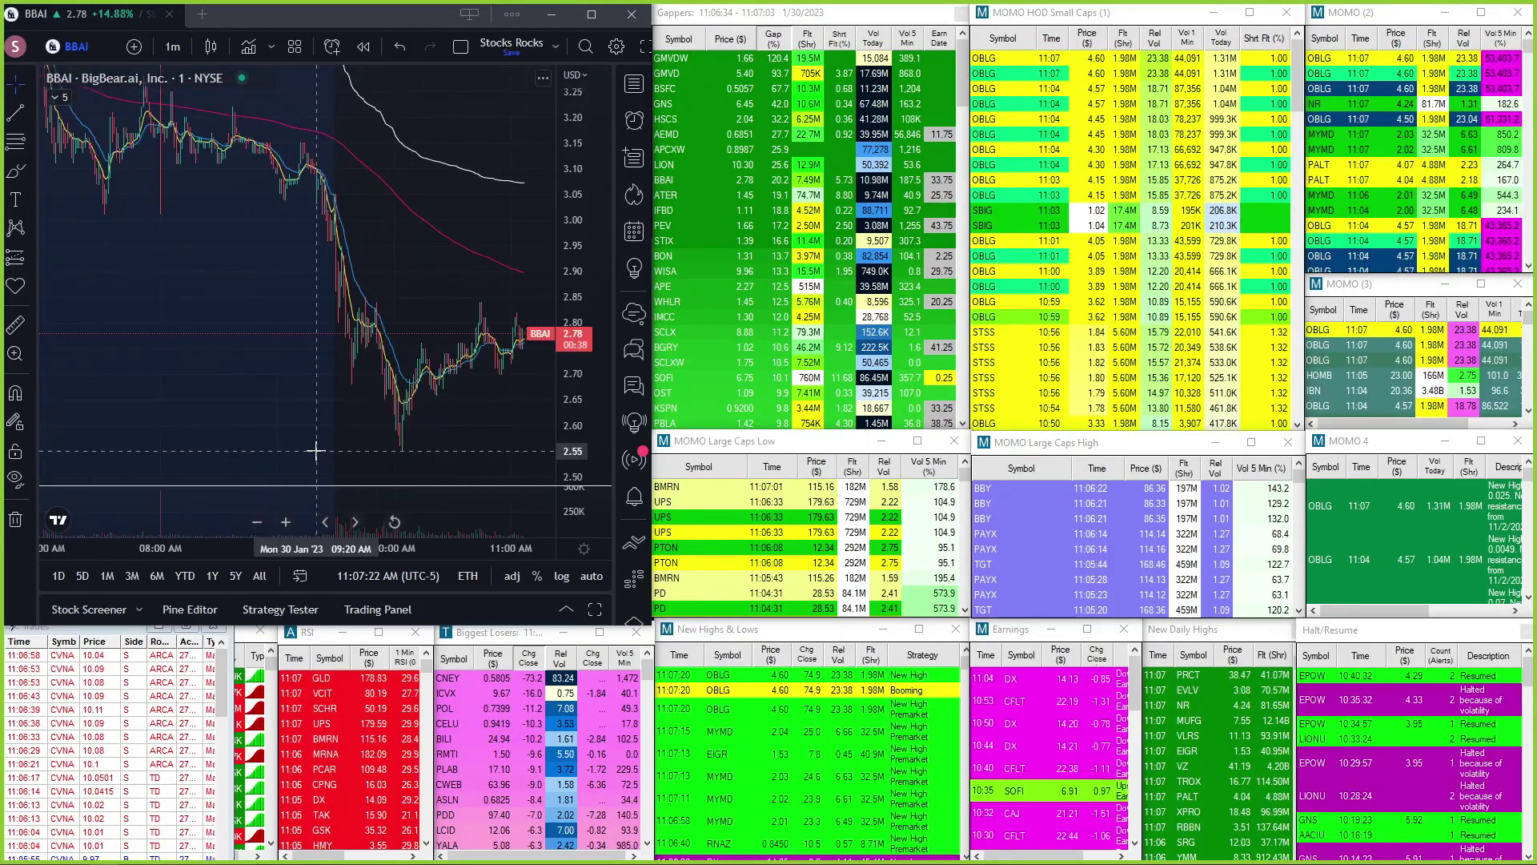
pyautogui.moveTo(206, 344); pyautogui.dragTo(144, 356)
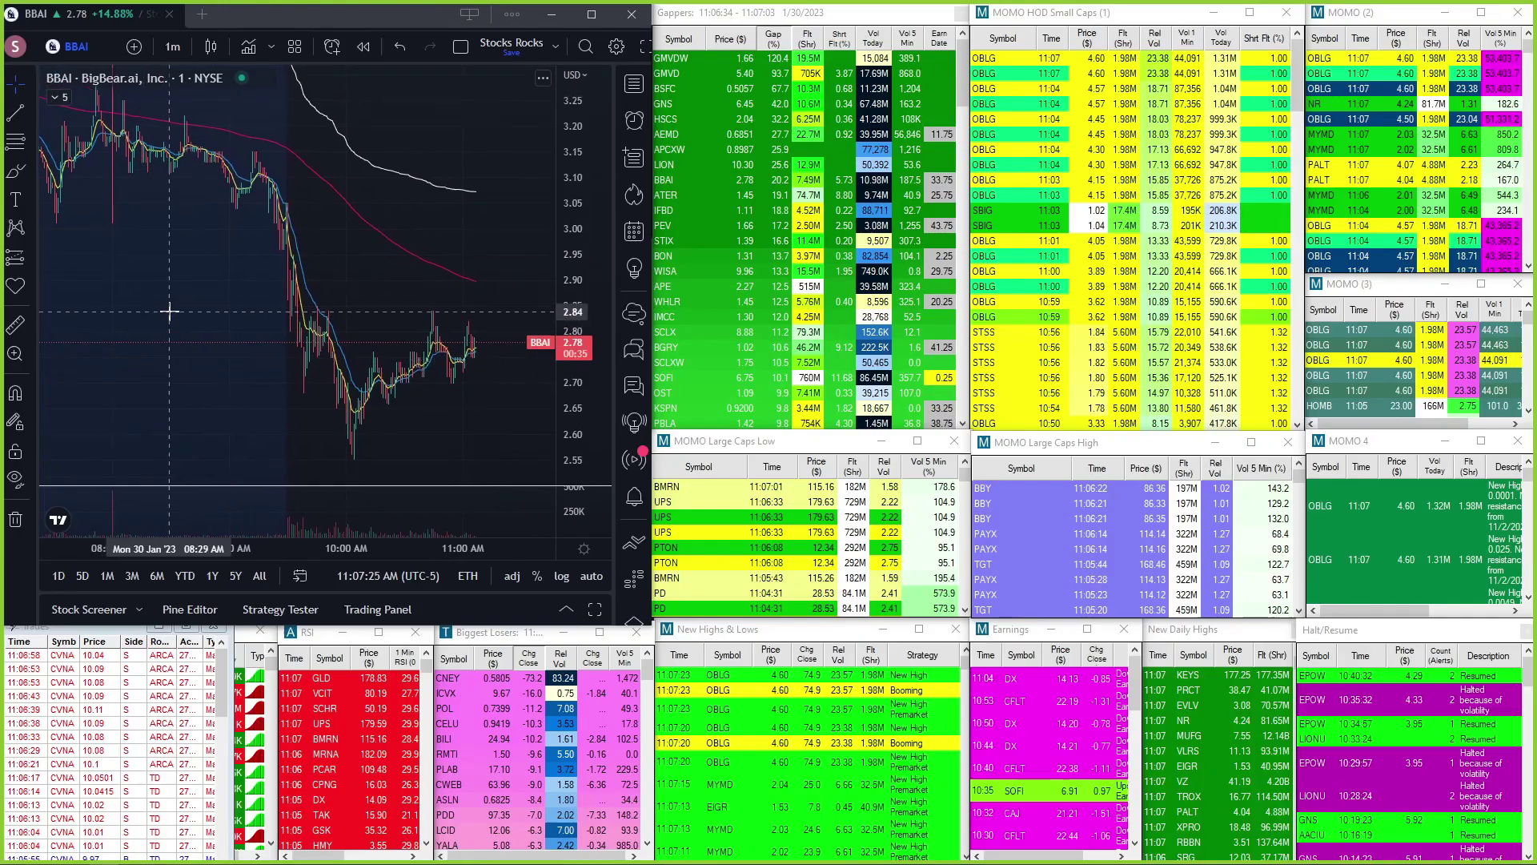
pyautogui.hotkey('alt', 'h')
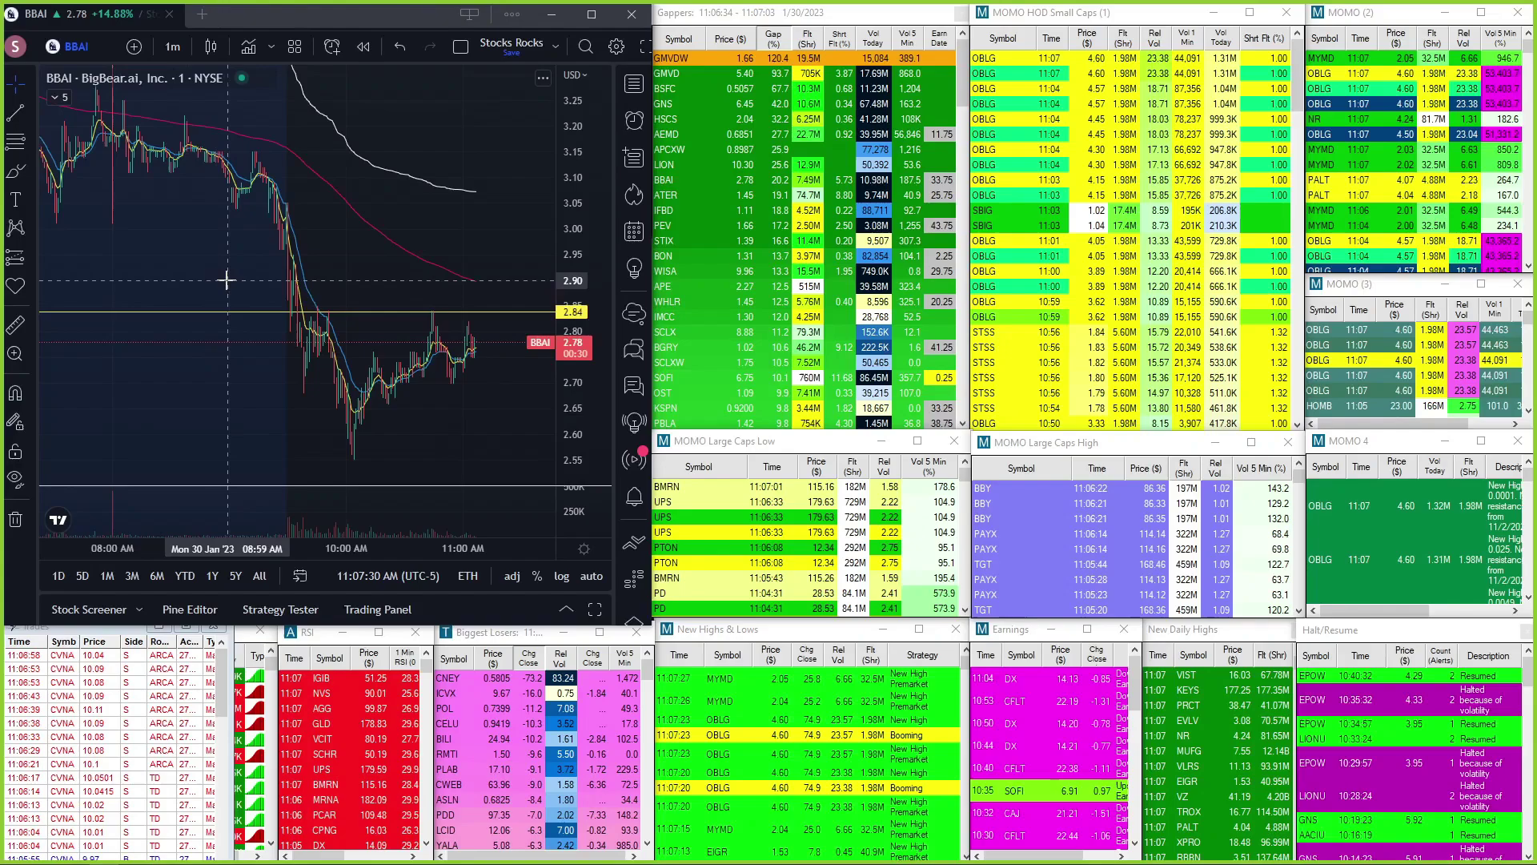
pyautogui.hotkey('alt', 'h')
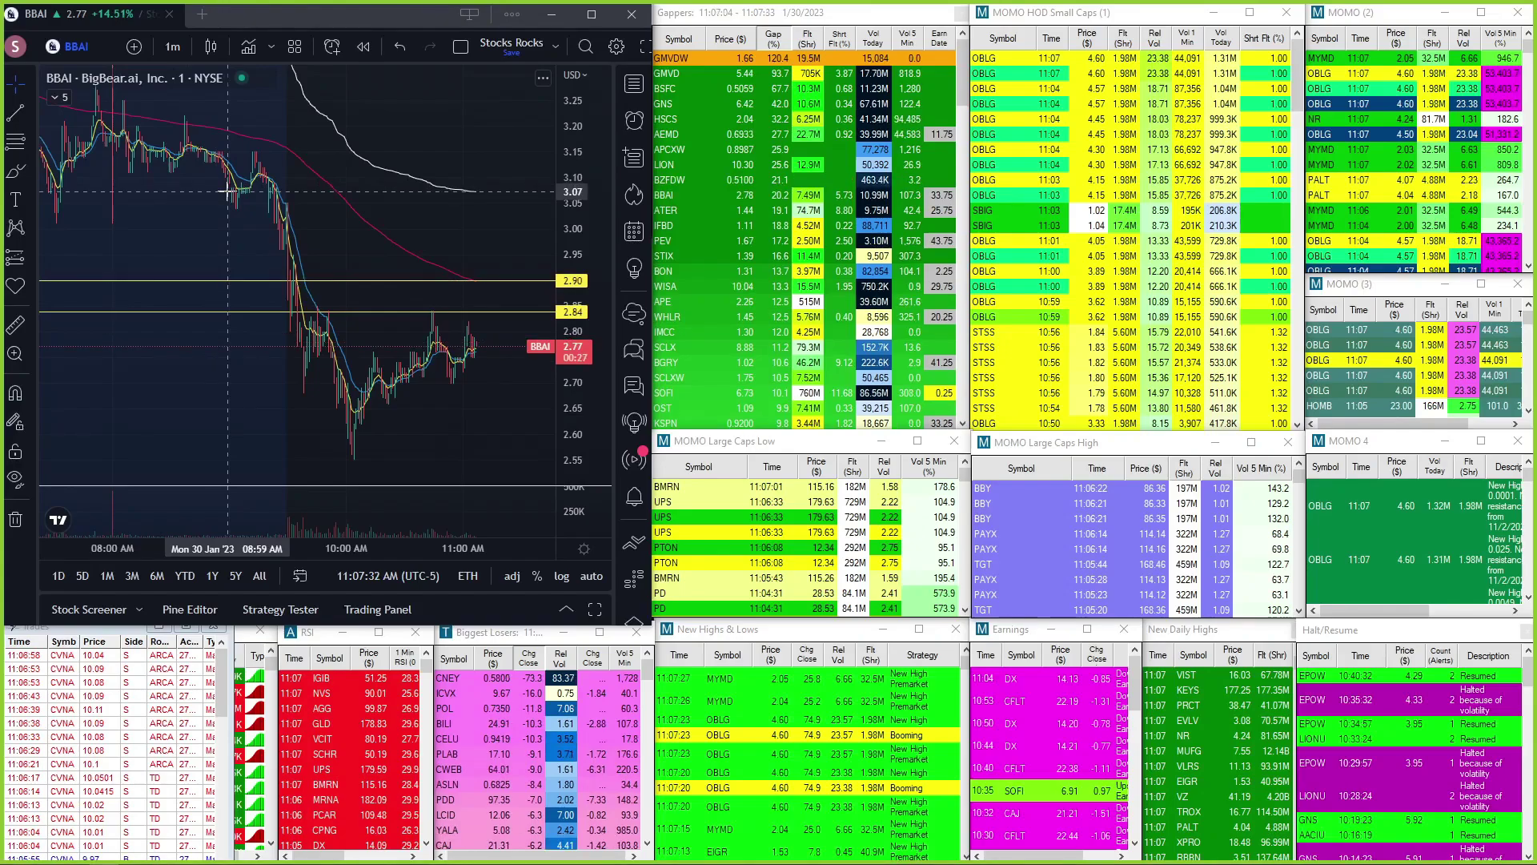
pyautogui.scroll(2, 502, 333)
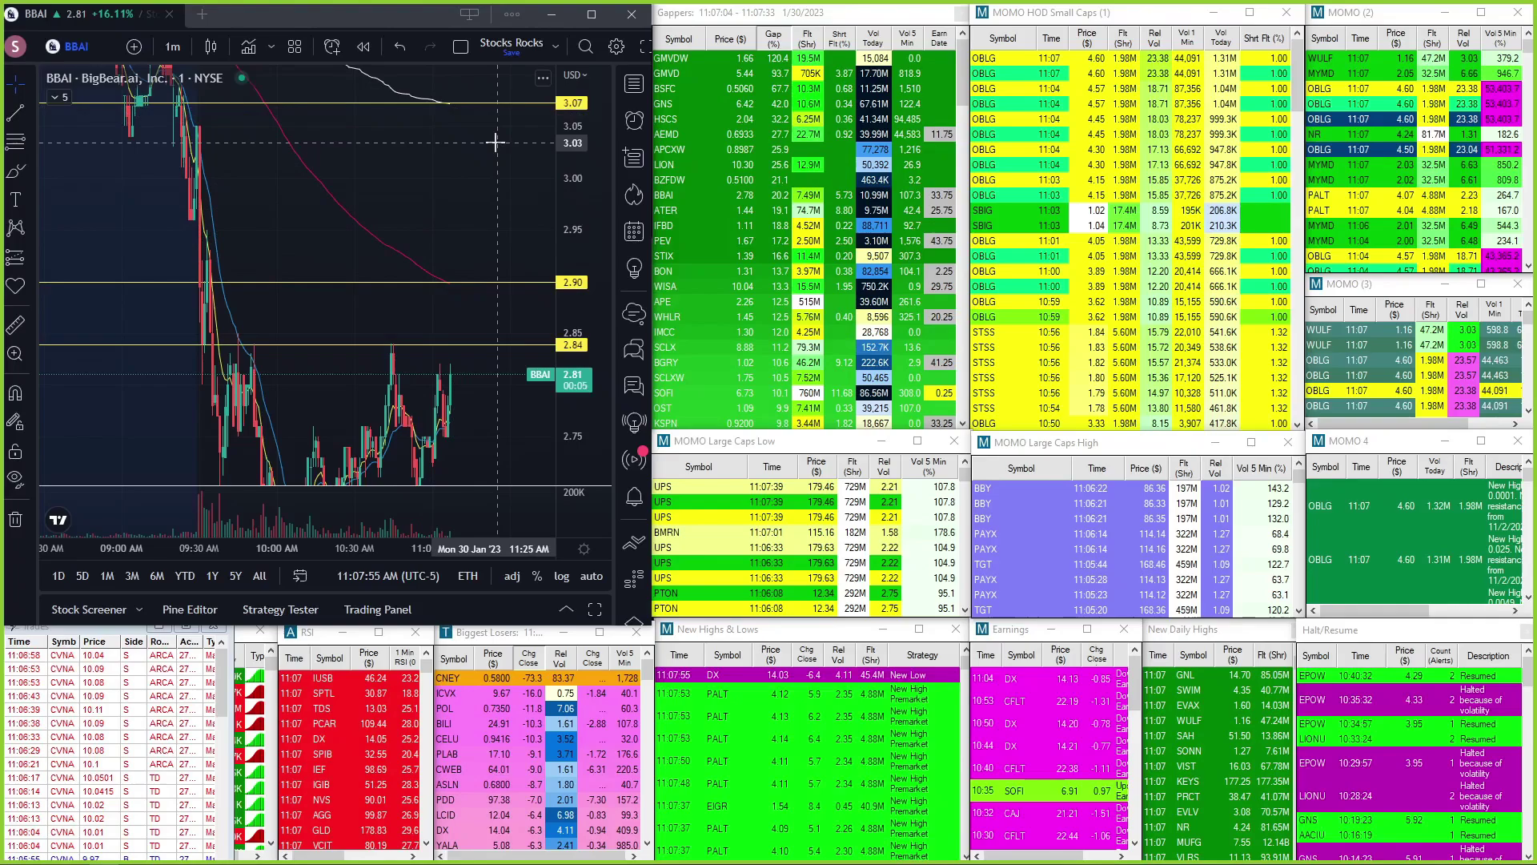
pyautogui.scroll(-3, 506, 136)
pyautogui.scroll(-2, 387, 348)
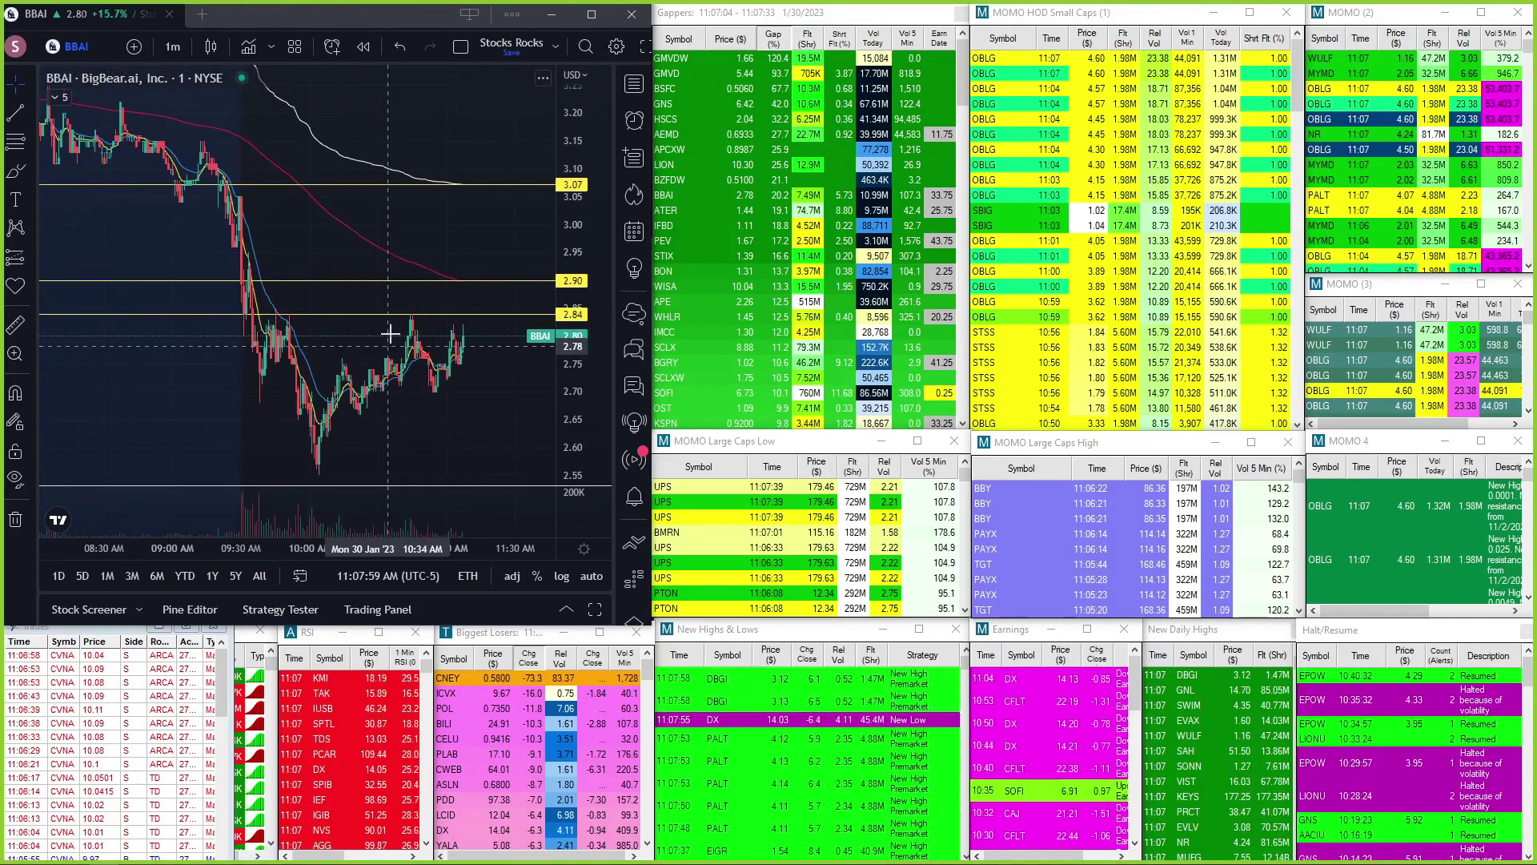
pyautogui.scroll(2, 408, 277)
pyautogui.scroll(2, 300, 277)
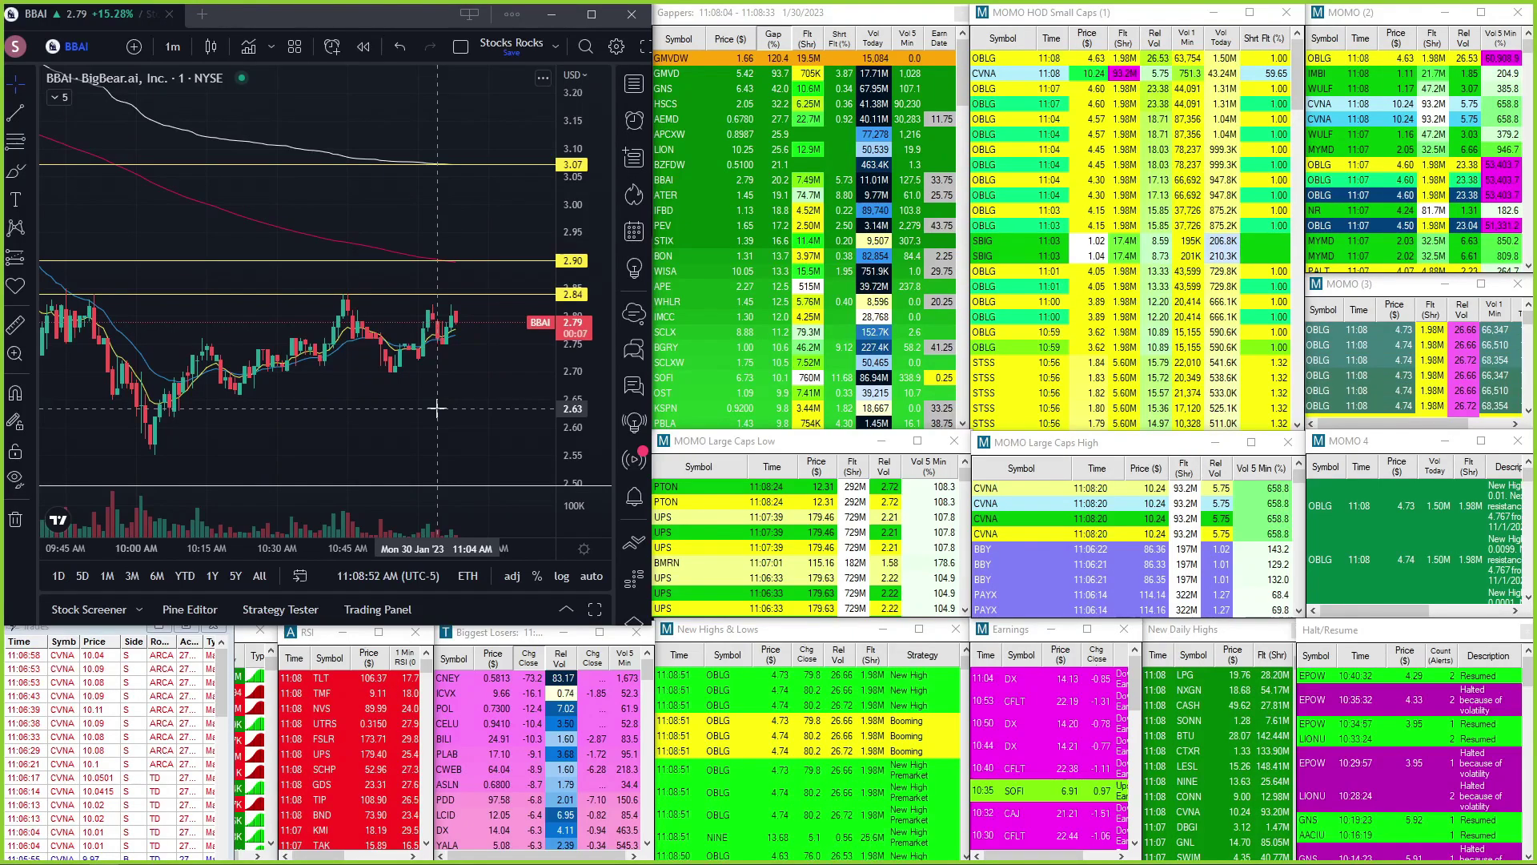
pyautogui.write('GNS')
# - Load the Genius Group (GNS) chart and drag it down to recentre prices
pyautogui.press('Return')
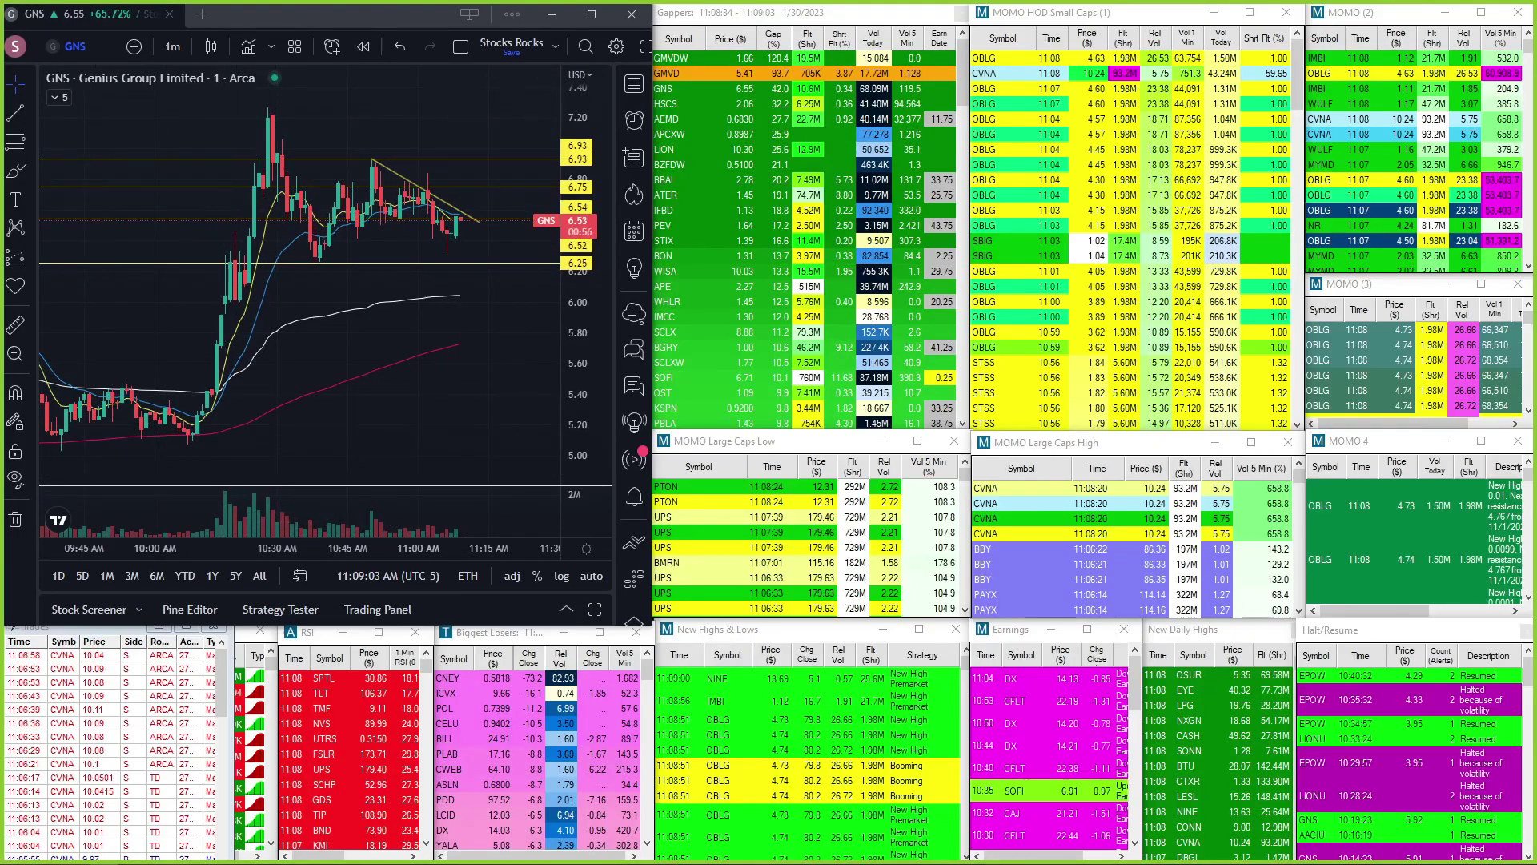
pyautogui.scroll(2, 464, 414)
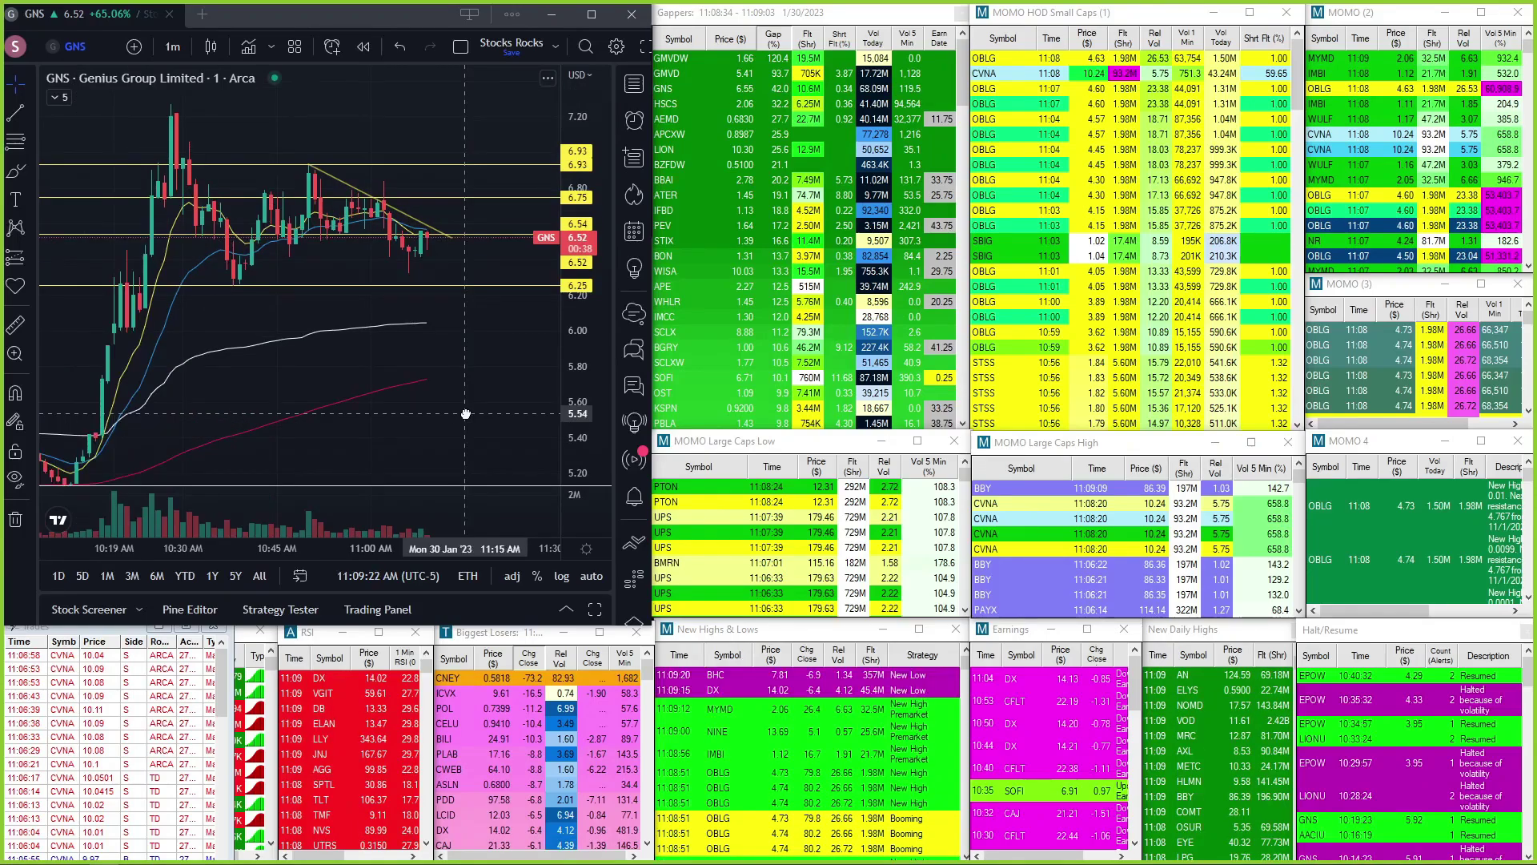
pyautogui.scroll(1, 424, 384)
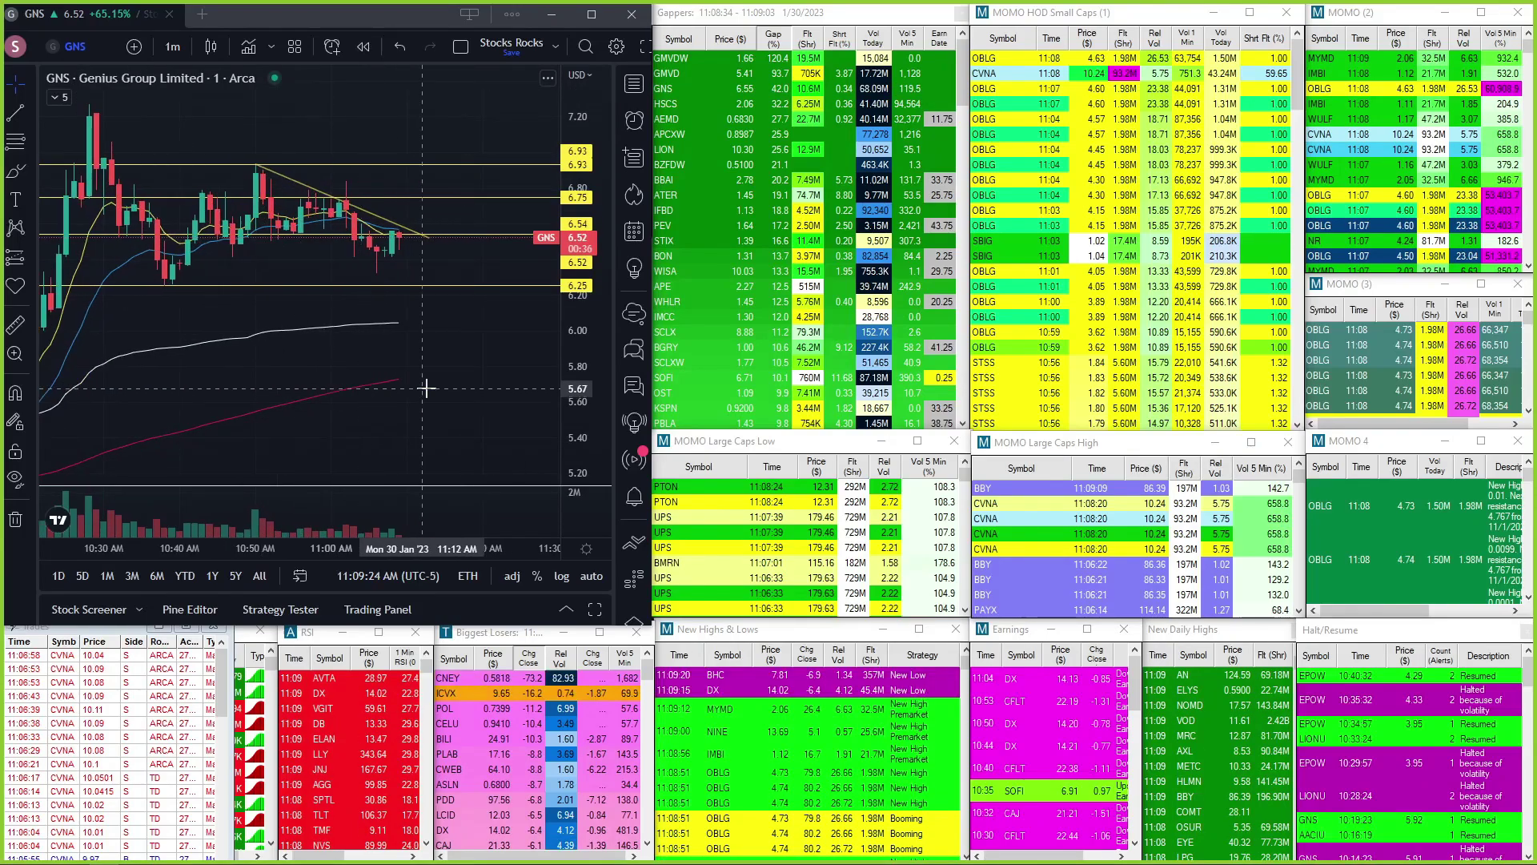
pyautogui.moveTo(449, 384); pyautogui.dragTo(449, 410)
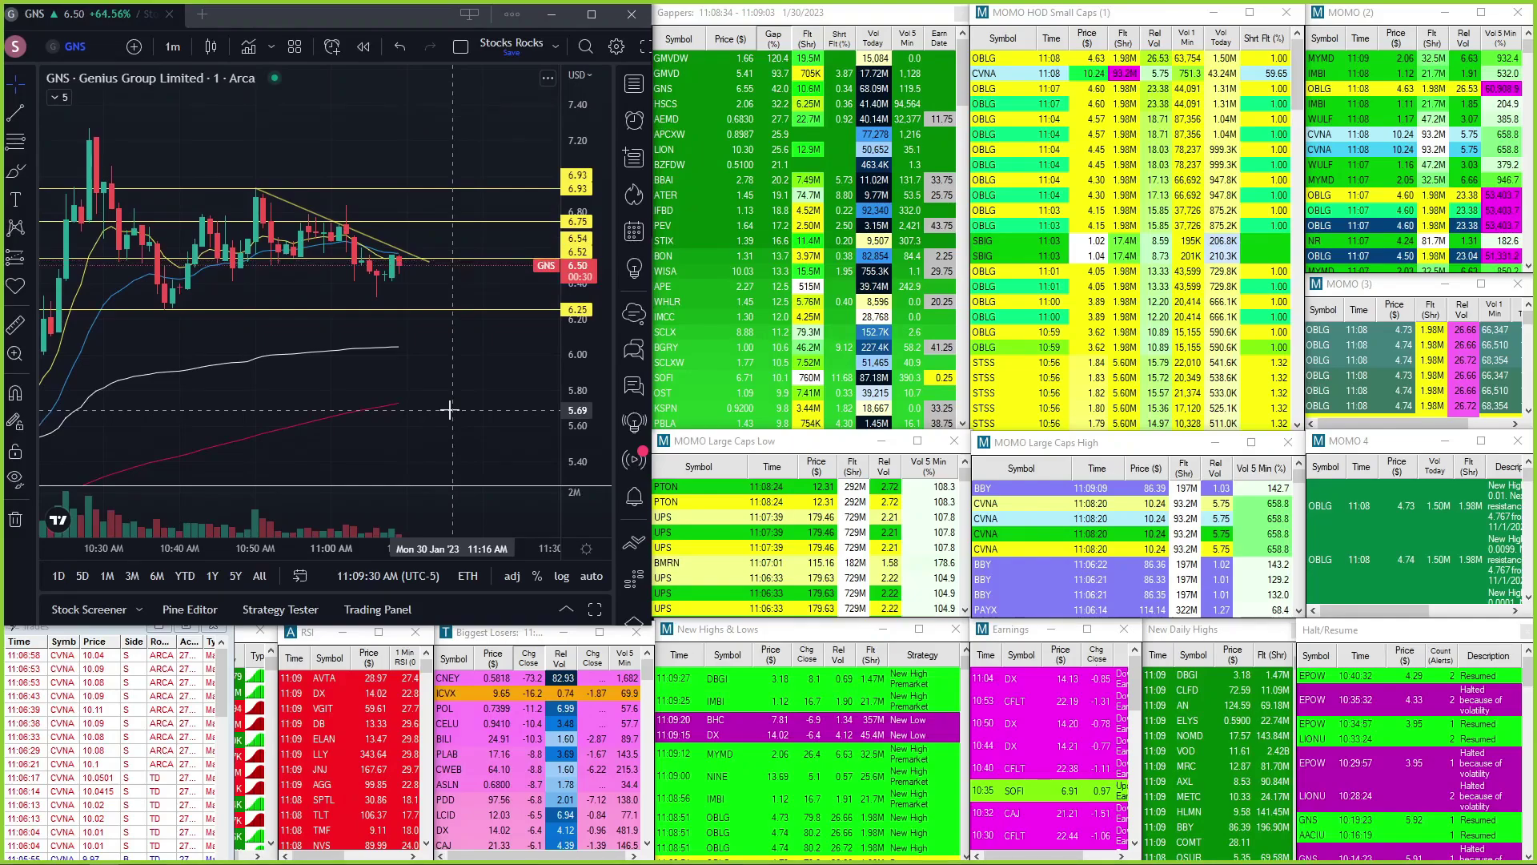
pyautogui.write('CVNA')
# - Load the Carvana (CVNA) chart from the typed ticker
pyautogui.press('Return')
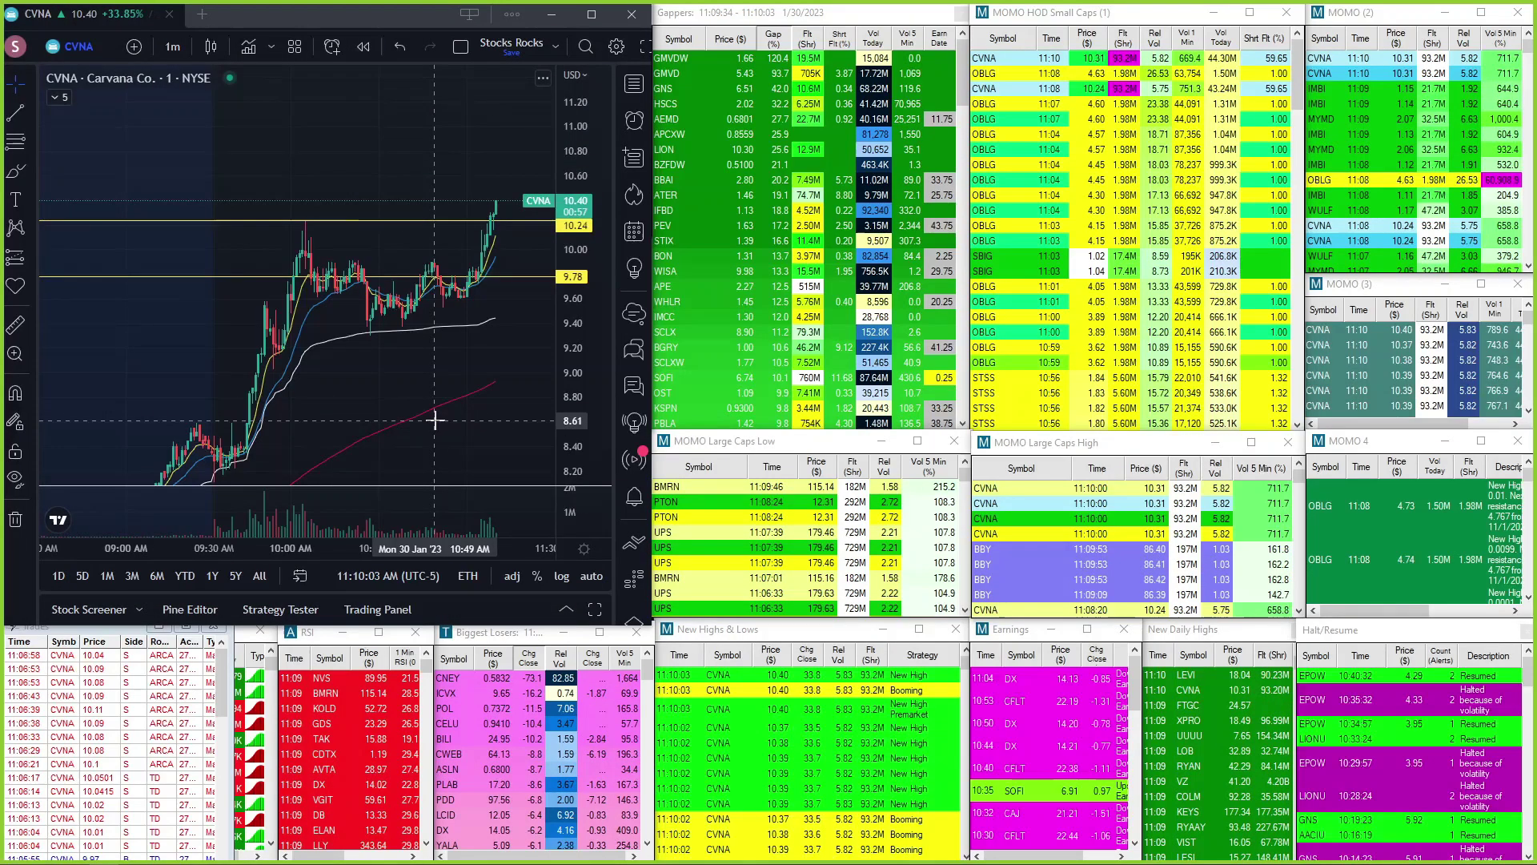